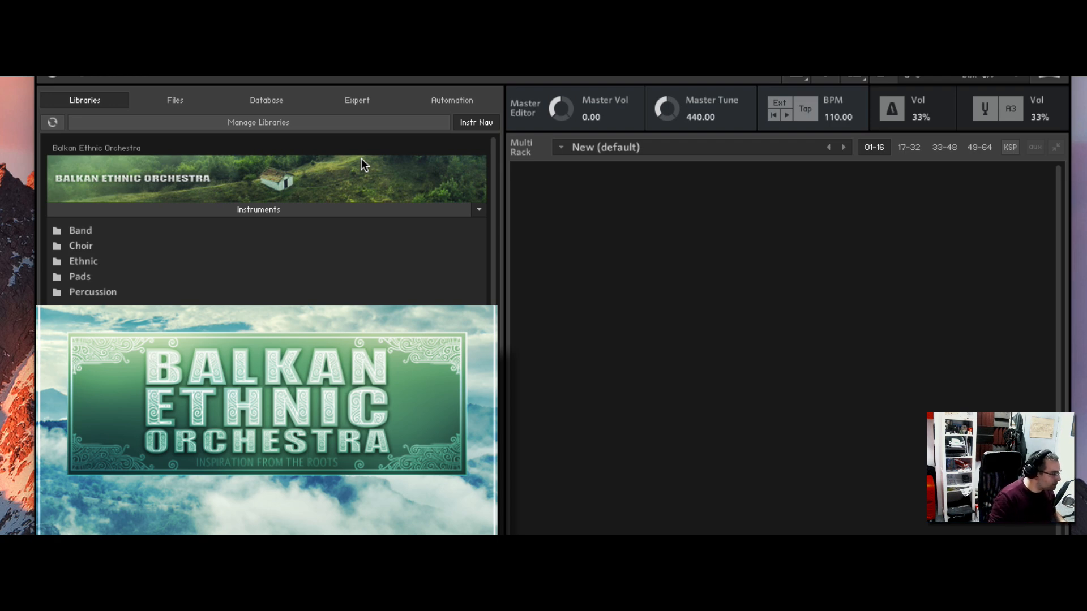
- Browse the instrument patches in the Balkan Ethnic Orchestra library's Band, Choir and Ethnic folders
click(134, 229)
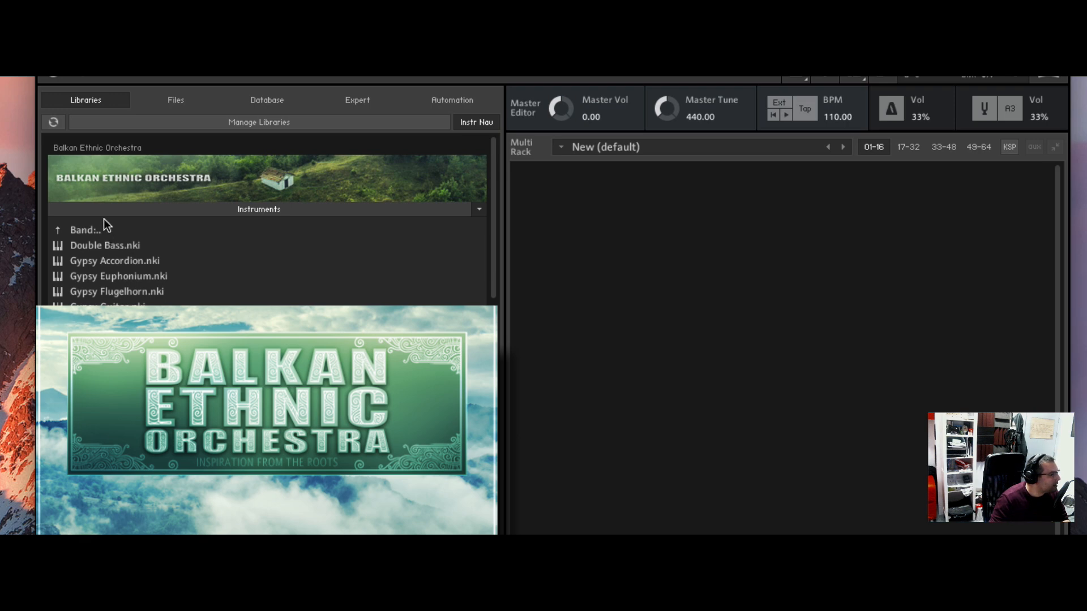
click(84, 229)
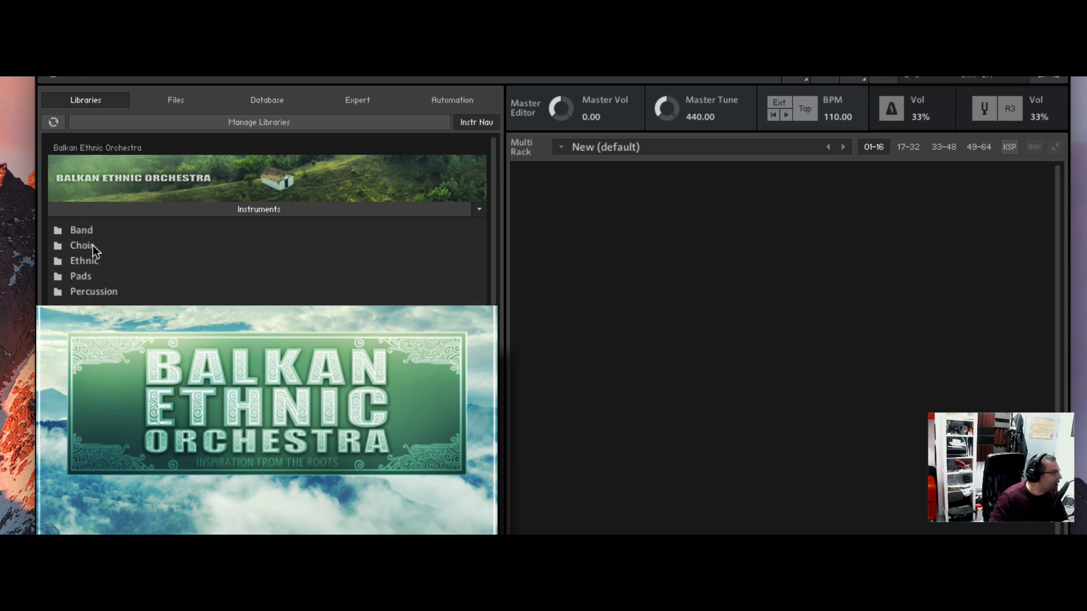
click(91, 247)
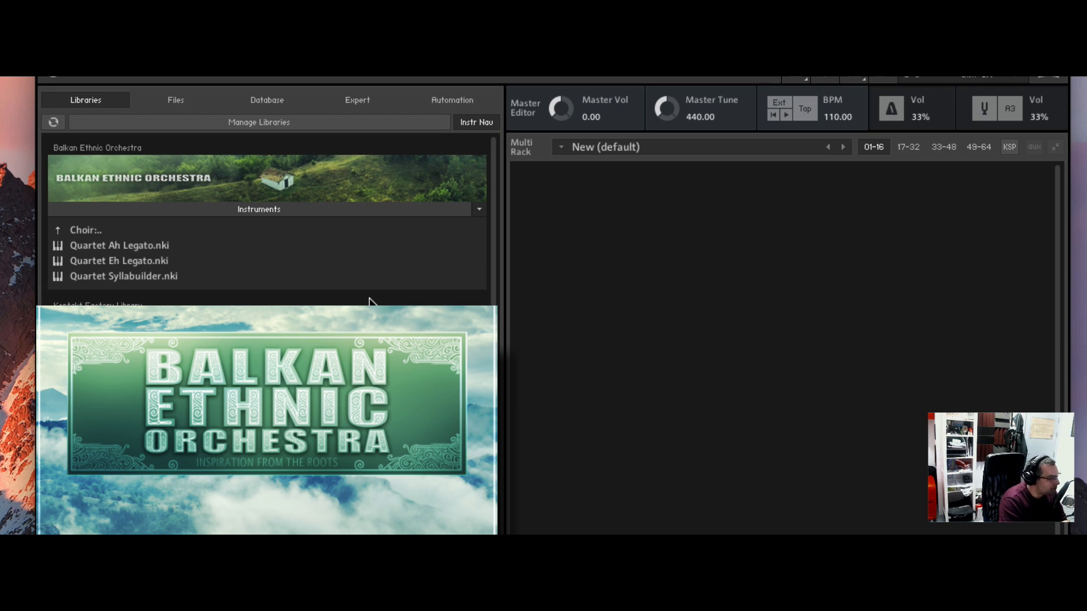
double_click(112, 229)
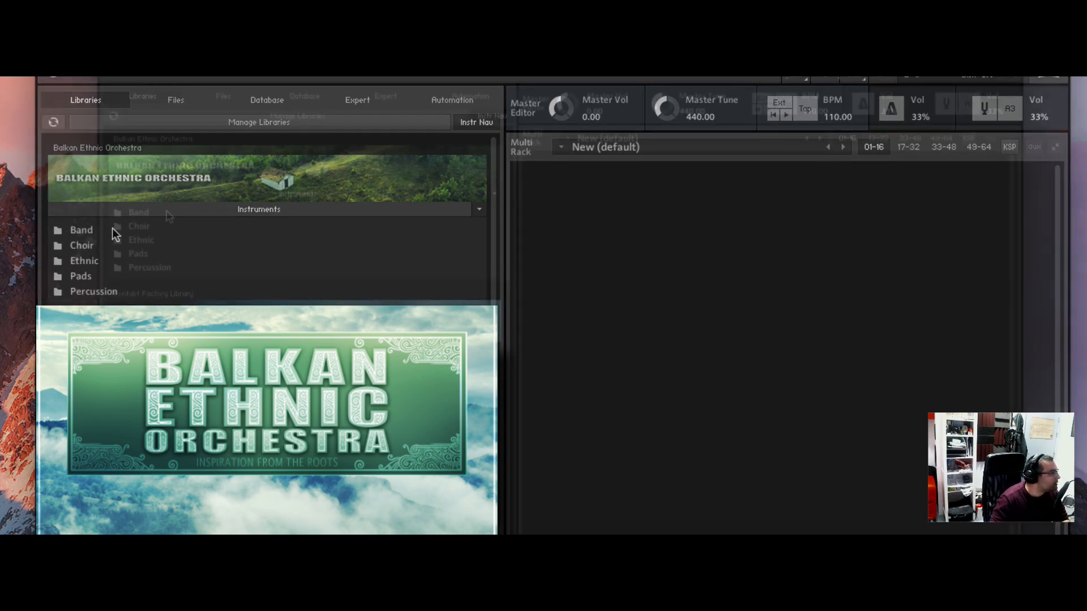
double_click(141, 240)
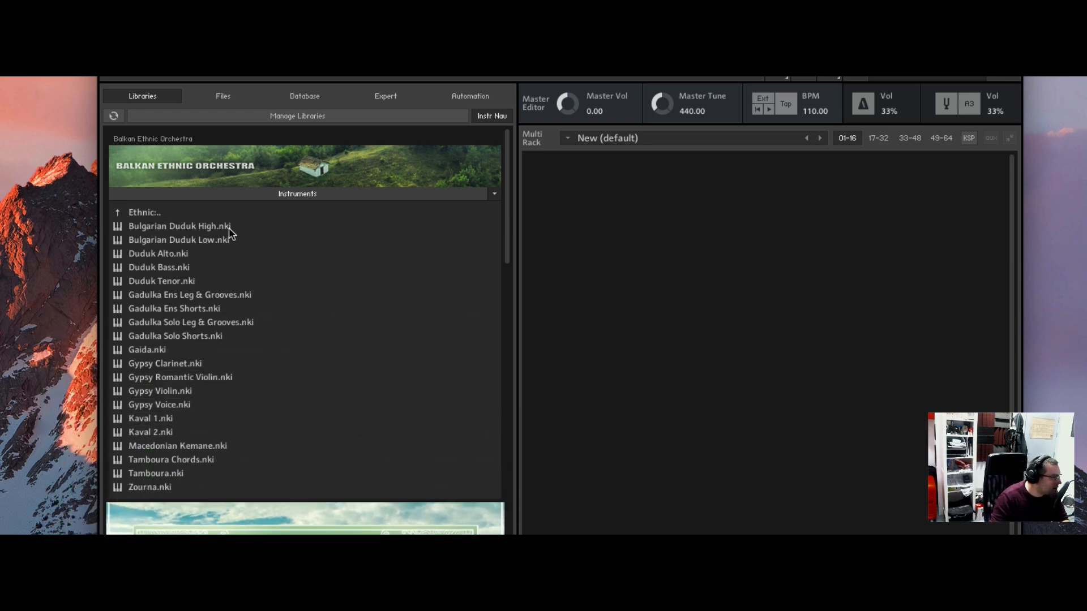
click(172, 216)
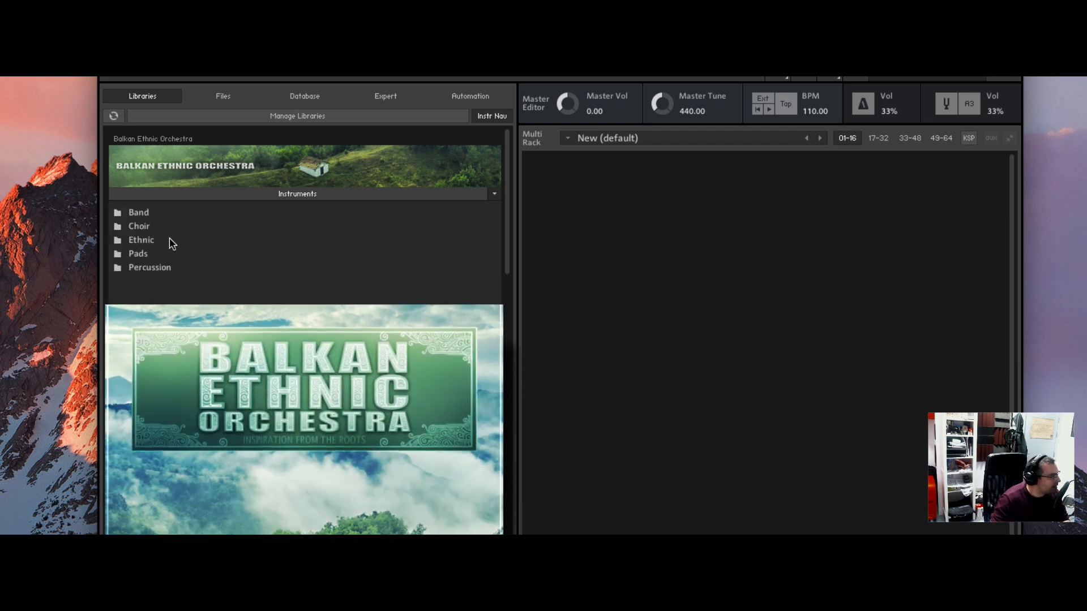
- Check the patches in the library's Pads and Percussion folders and return to the folder list
click(141, 253)
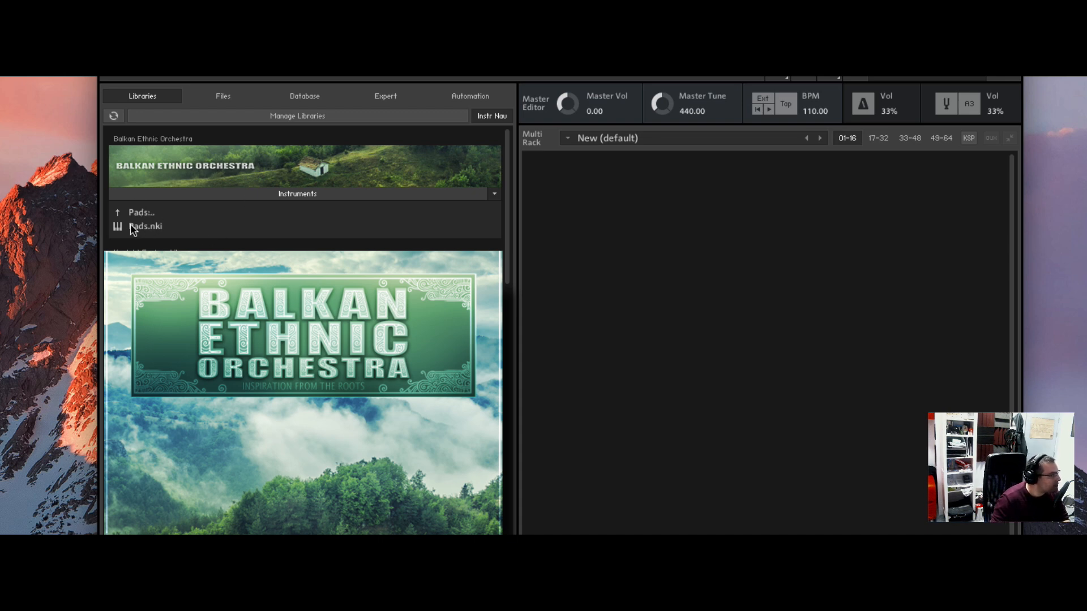
double_click(147, 211)
double_click(162, 235)
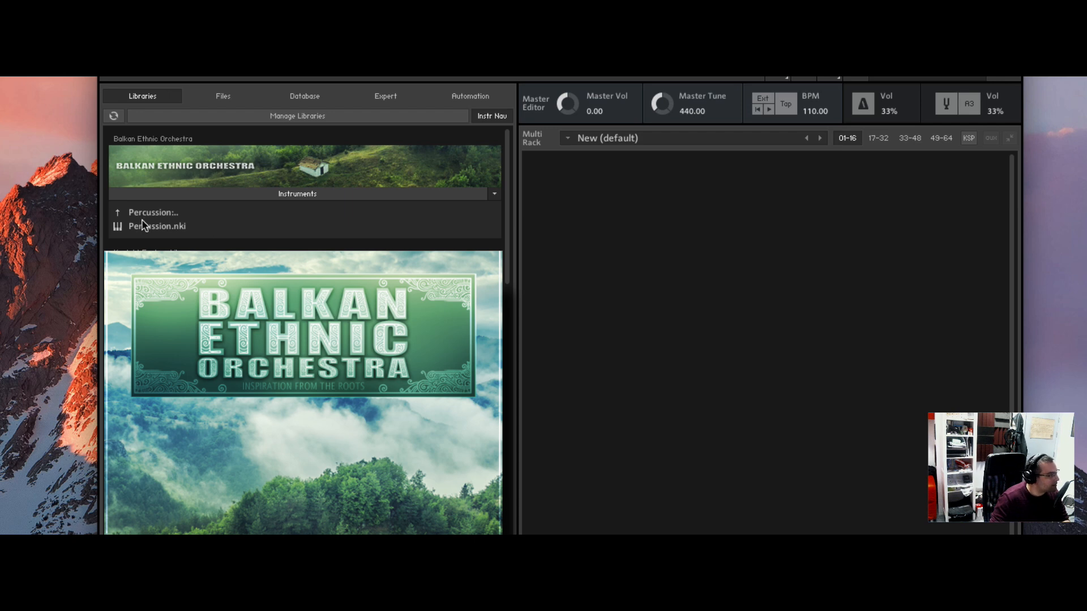
double_click(172, 218)
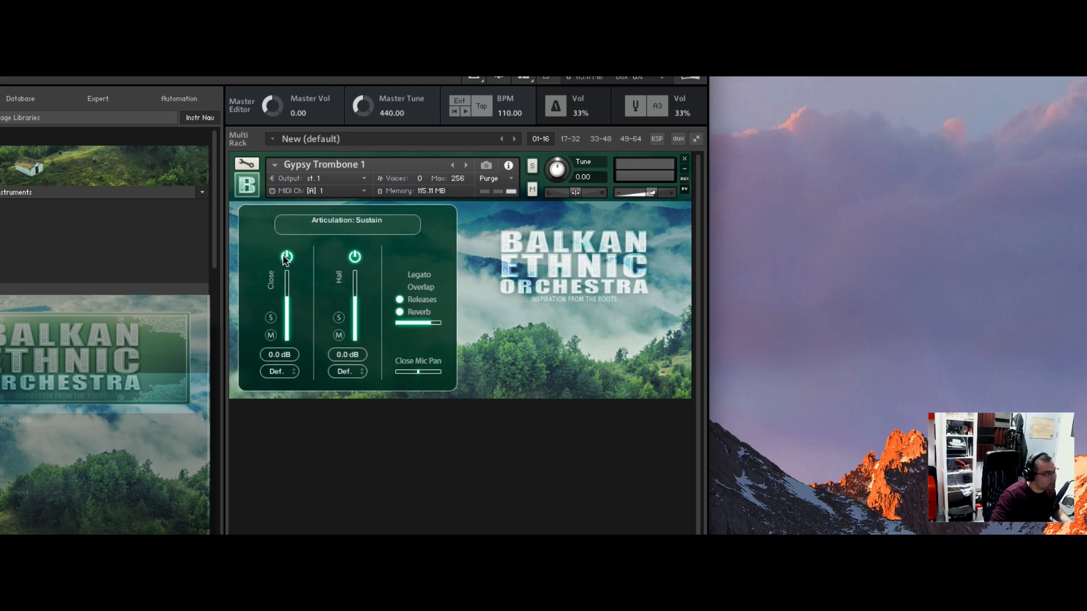
- Try Gypsy Trombone 1's sound options by toggling the Hall microphone and Releases and soloing the Close microphone
click(355, 256)
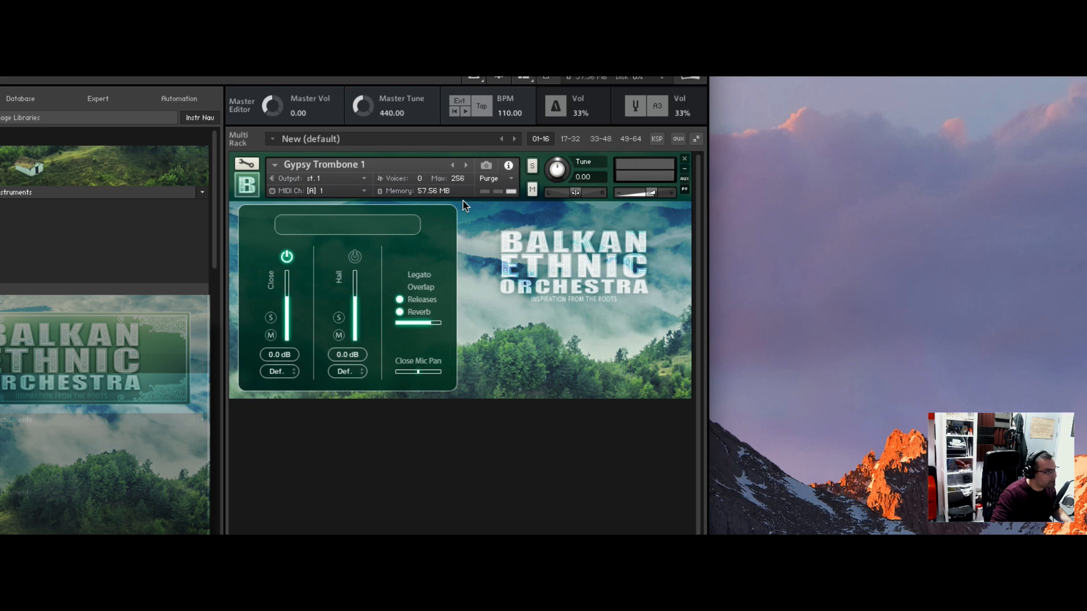
click(357, 258)
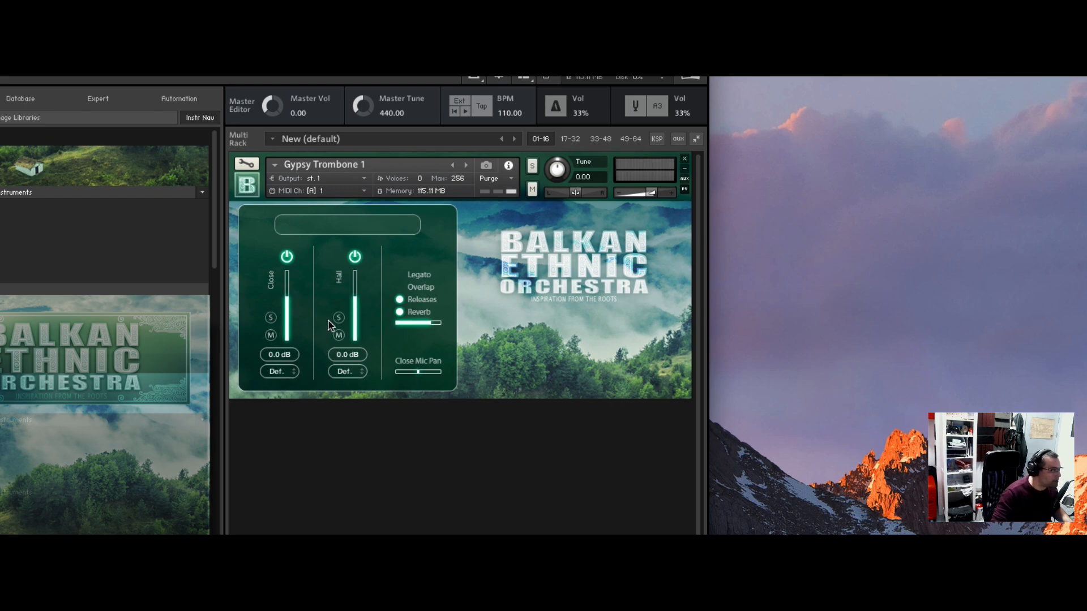
click(400, 299)
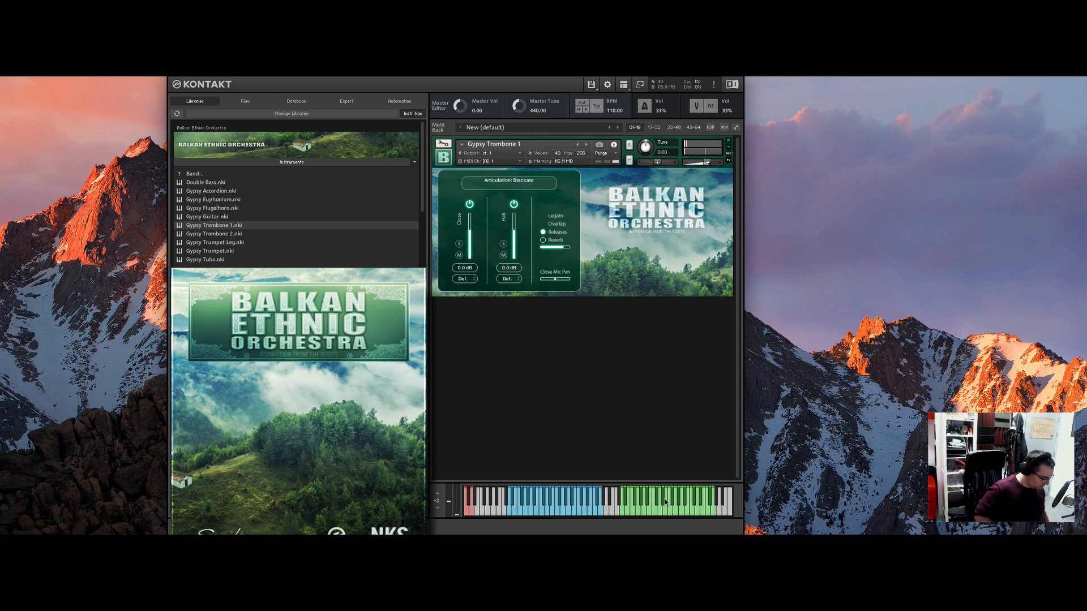
click(460, 245)
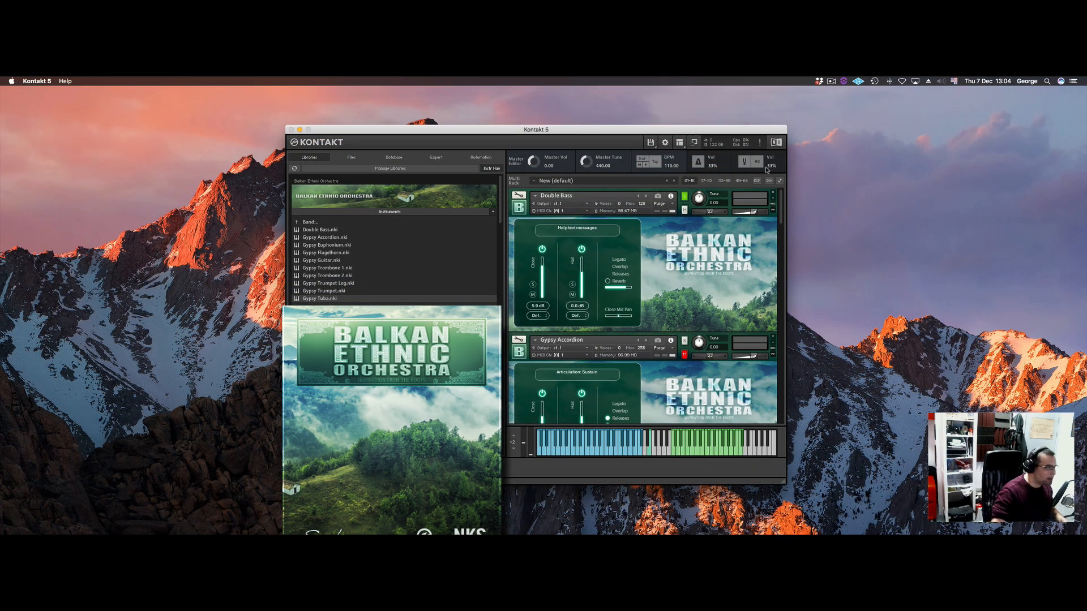
- Compare the Double Bass microphones by soloing Close first and switching the solo to Hall
drag(781, 199, 689, 217)
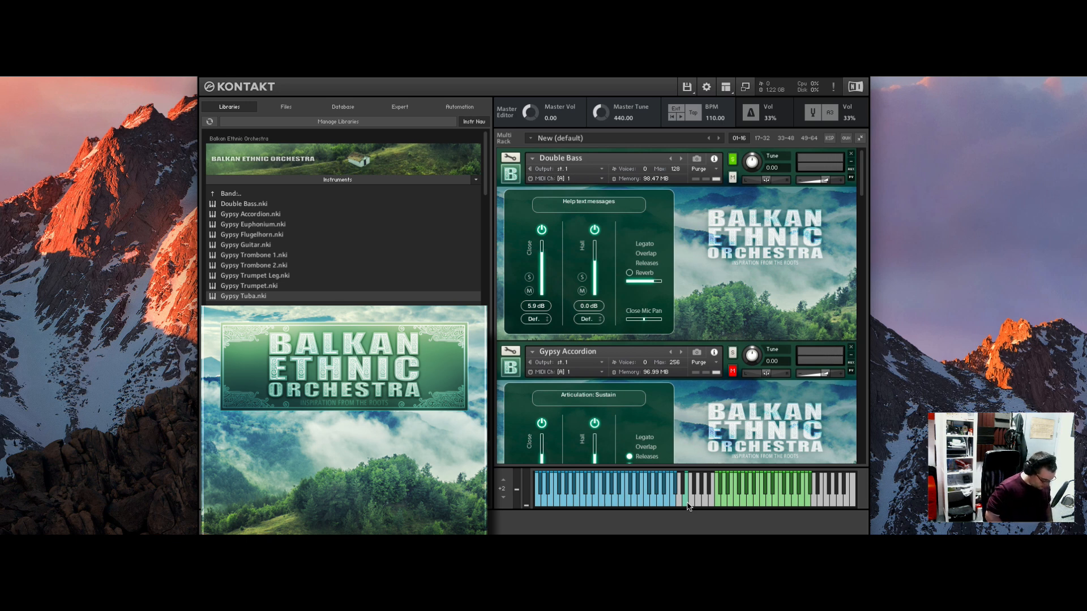
click(529, 277)
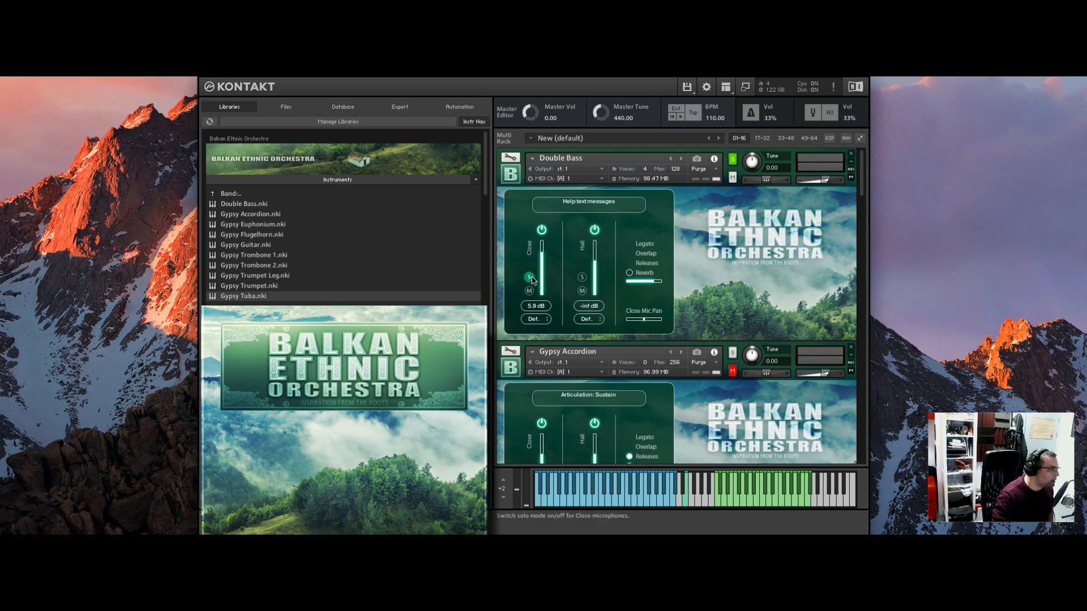
click(582, 277)
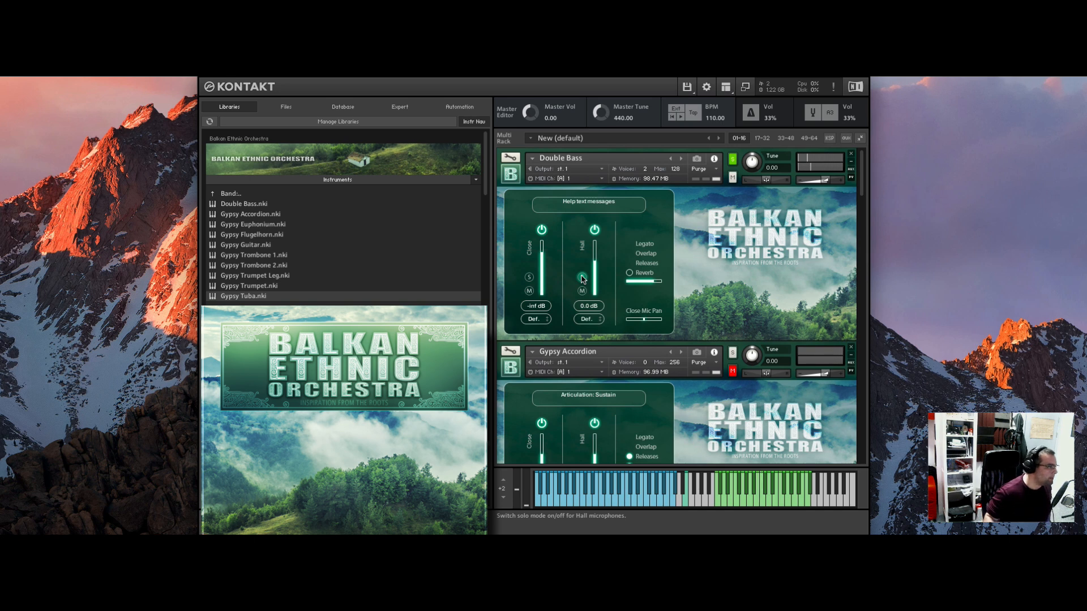
- Move the instrument solo from the Double Bass to the Gypsy Accordion
click(733, 159)
click(733, 353)
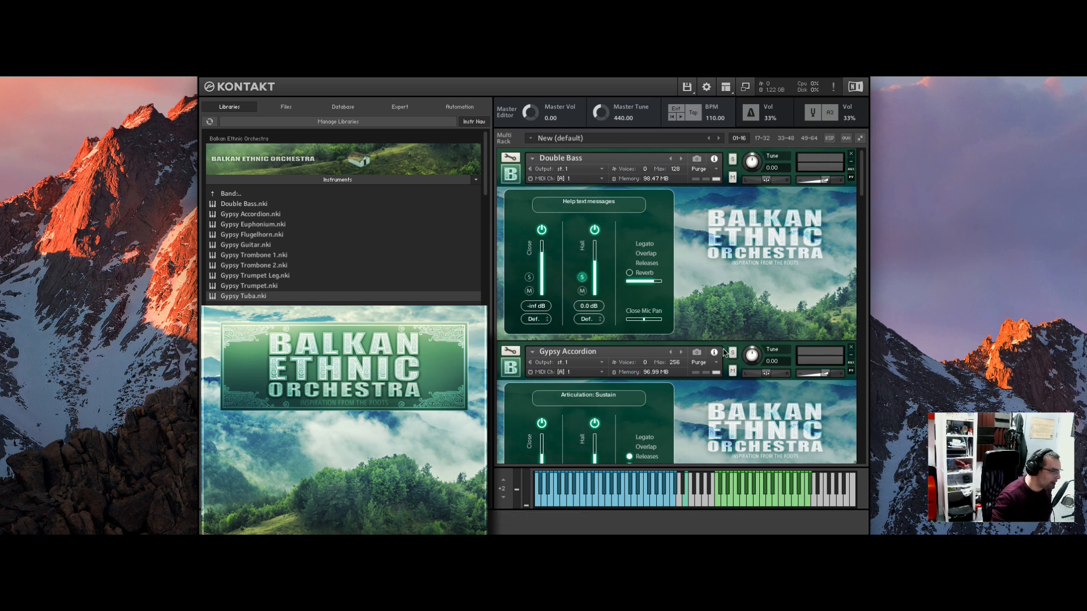
drag(864, 169, 865, 195)
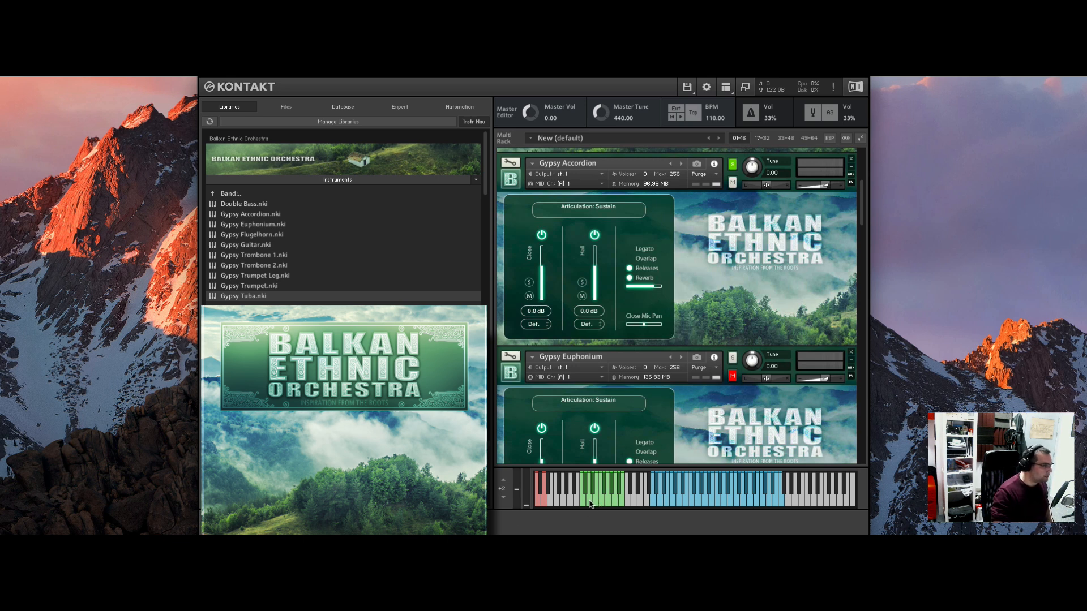
- Audition the Gypsy Accordion's Staccato articulation, switch it back to Sustain, and turn its reverb off
click(538, 498)
click(543, 499)
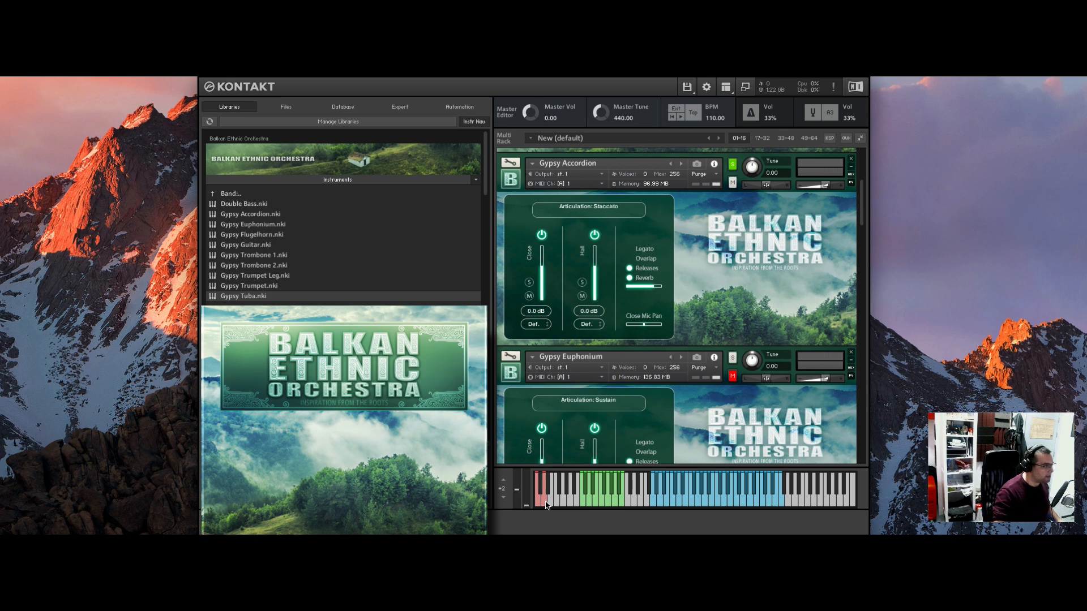
click(605, 214)
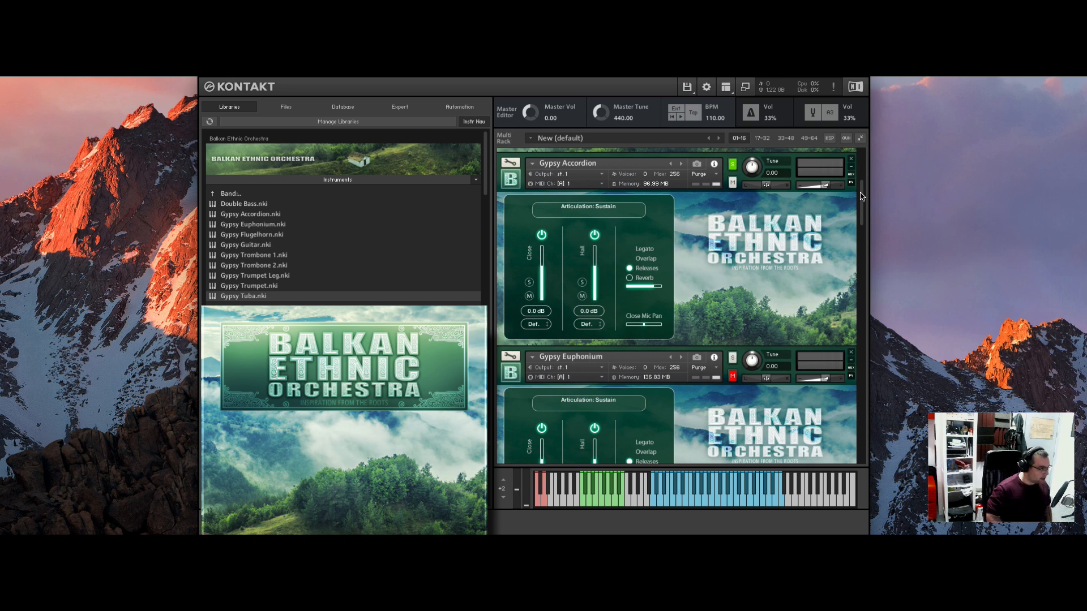
click(617, 506)
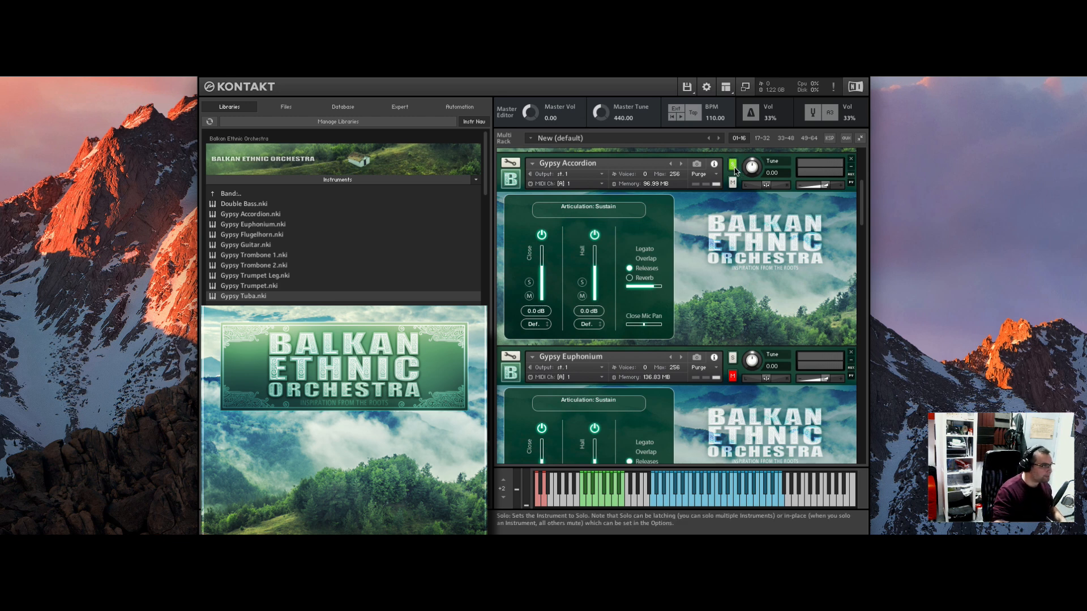
- Solo the Gypsy Euphonium in place of the Gypsy Accordion and turn its reverb off
click(732, 358)
scroll(863, 213, down, 2)
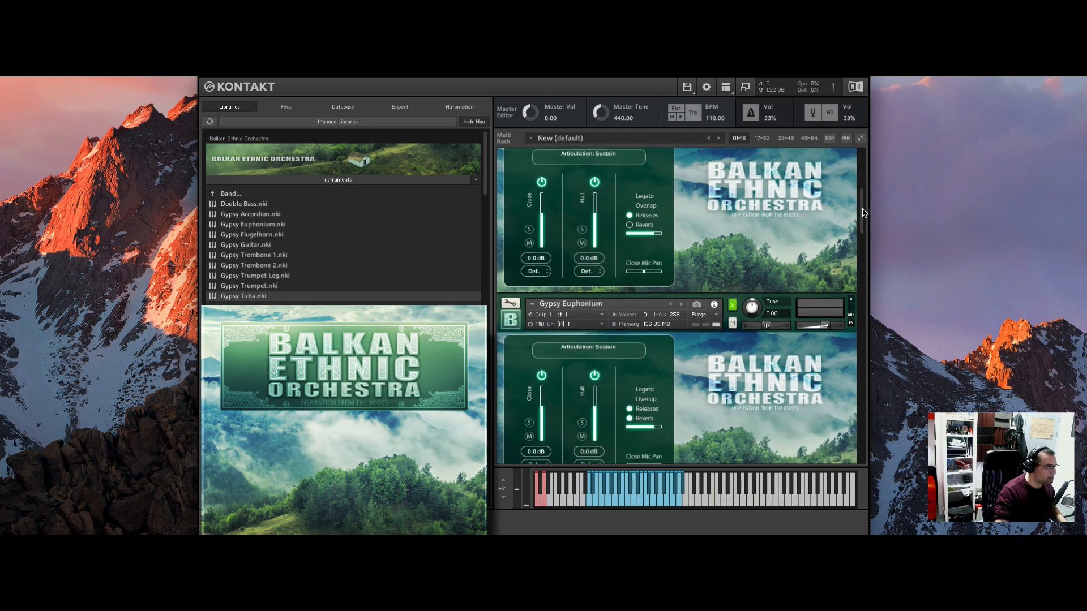
scroll(864, 213, down, 5)
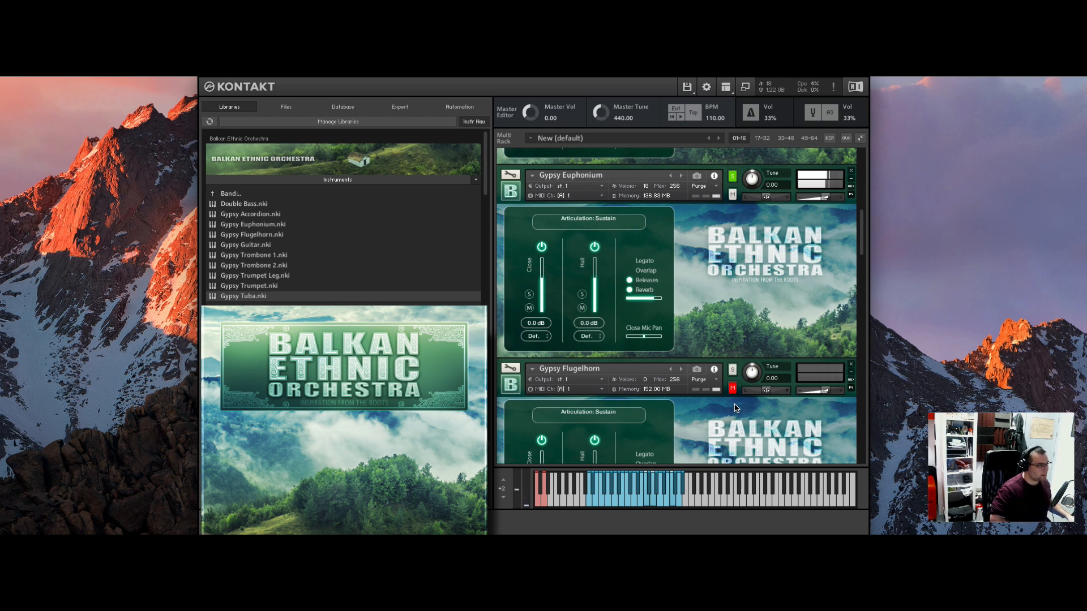
click(629, 291)
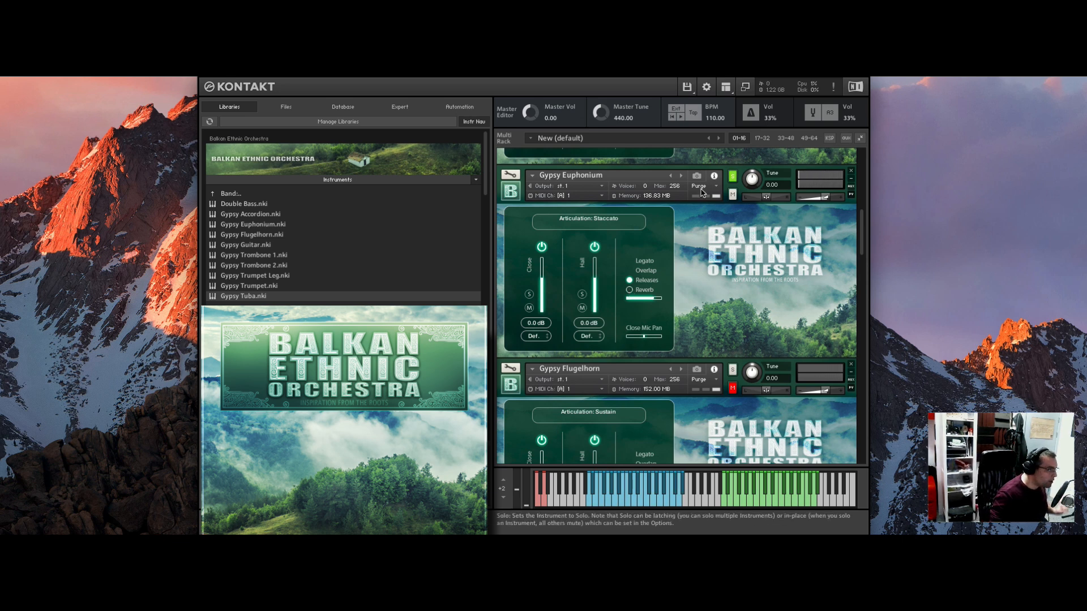
- Move the solo from the Gypsy Euphonium to the Gypsy Flugelhorn, turn its reverb off, and select its Staccato articulation
click(733, 178)
scroll(733, 226, down, 3)
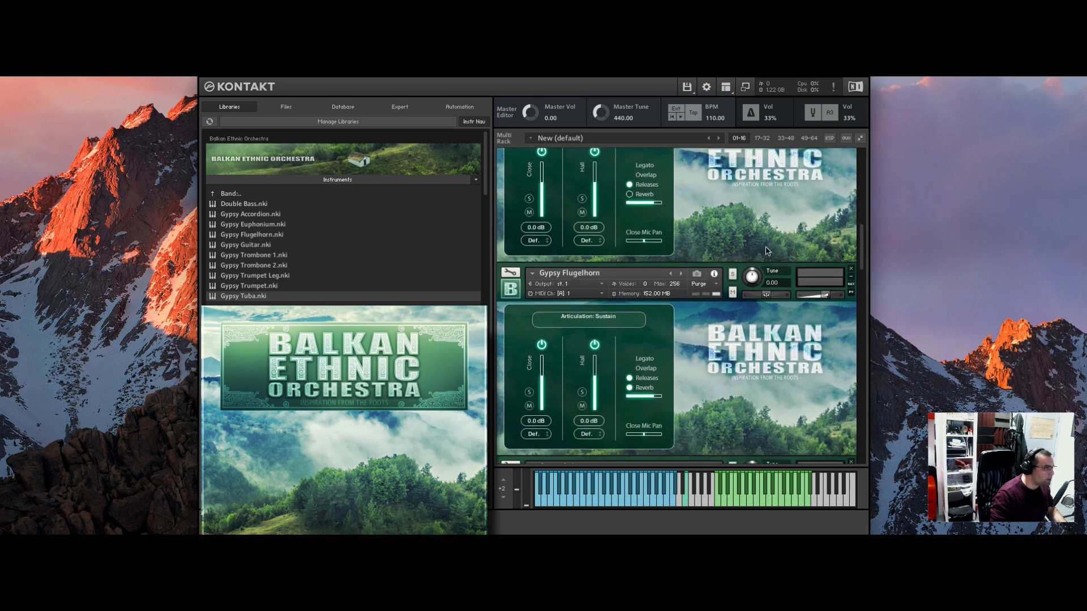
click(733, 275)
scroll(747, 300, down, 3)
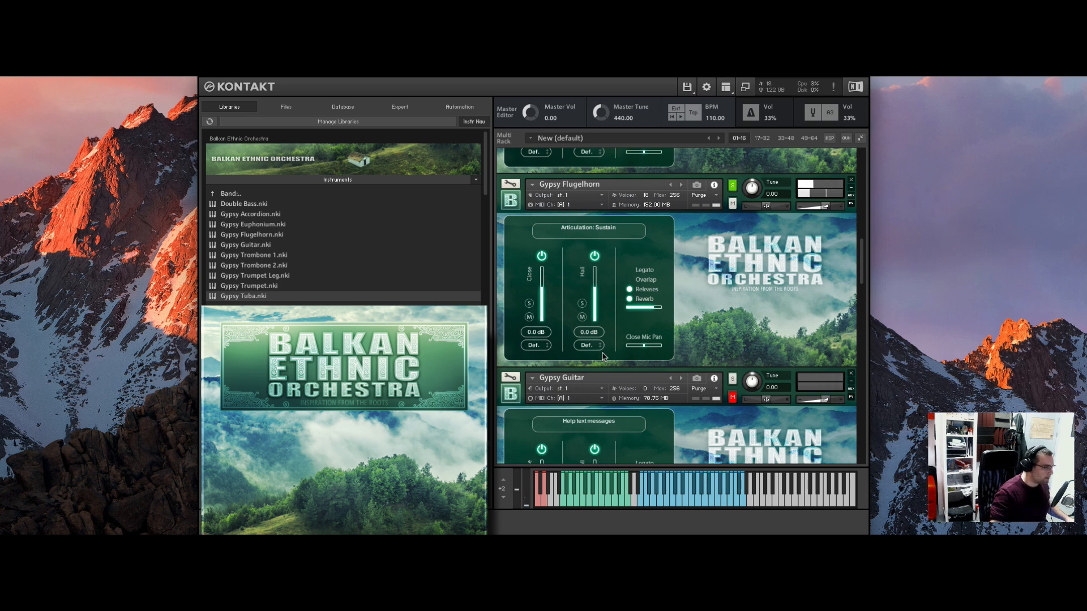
click(629, 299)
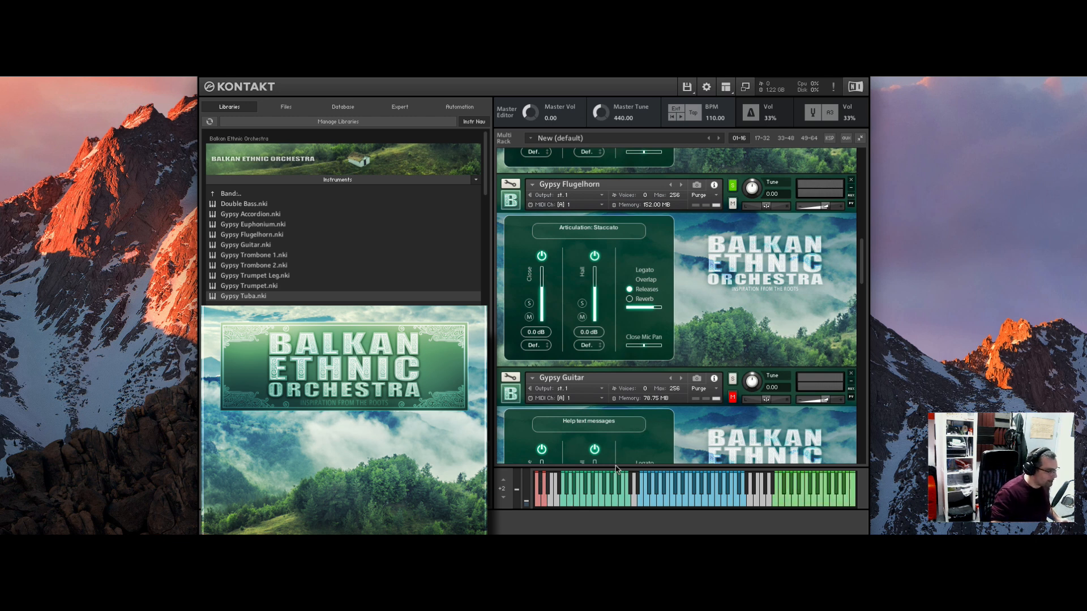
click(546, 501)
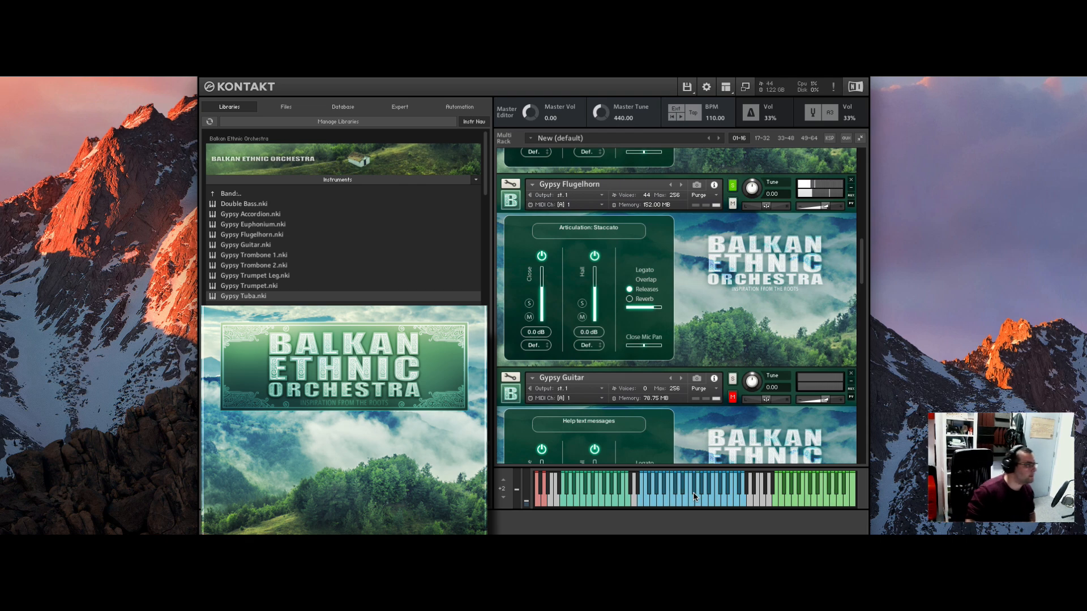
- Move the solo from the Gypsy Flugelhorn to the Gypsy Guitar for auditioning
click(732, 186)
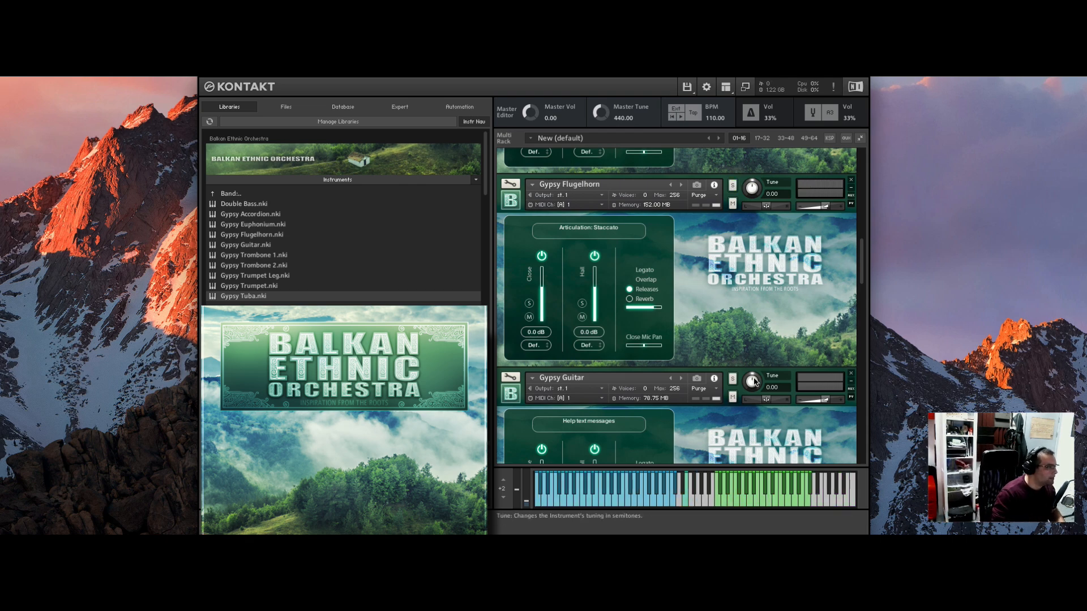
click(733, 379)
scroll(640, 334, down, 3)
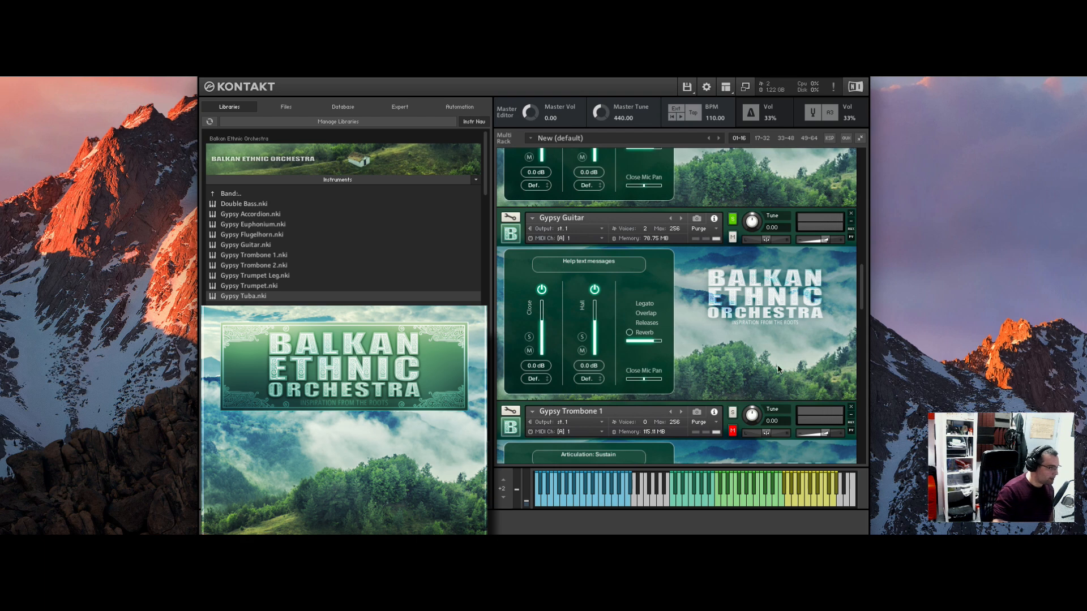
scroll(864, 282, down, 2)
scroll(864, 281, down, 1)
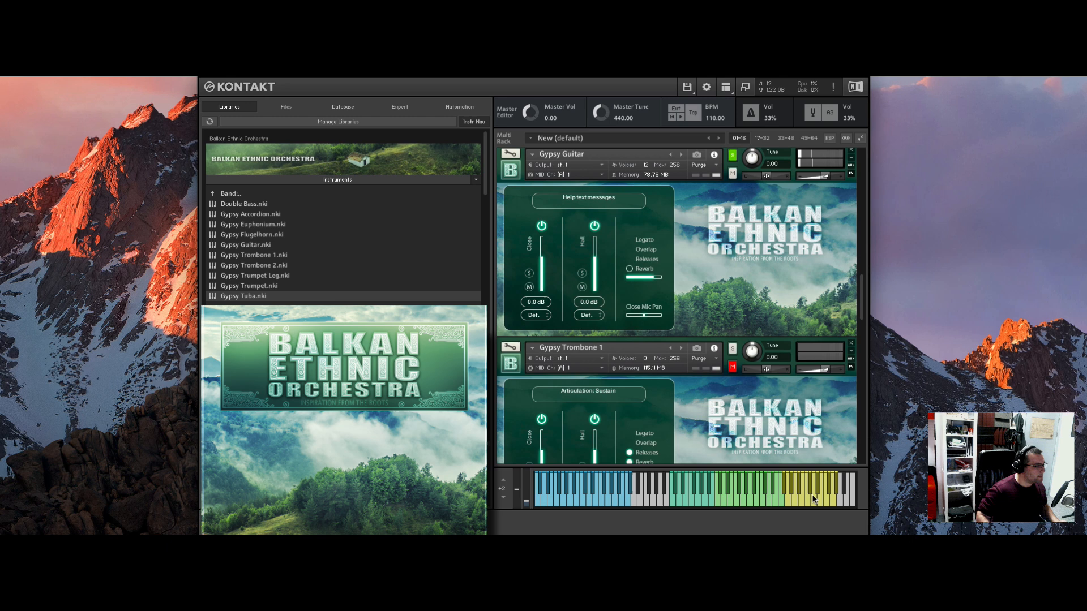
scroll(861, 285, down, 1)
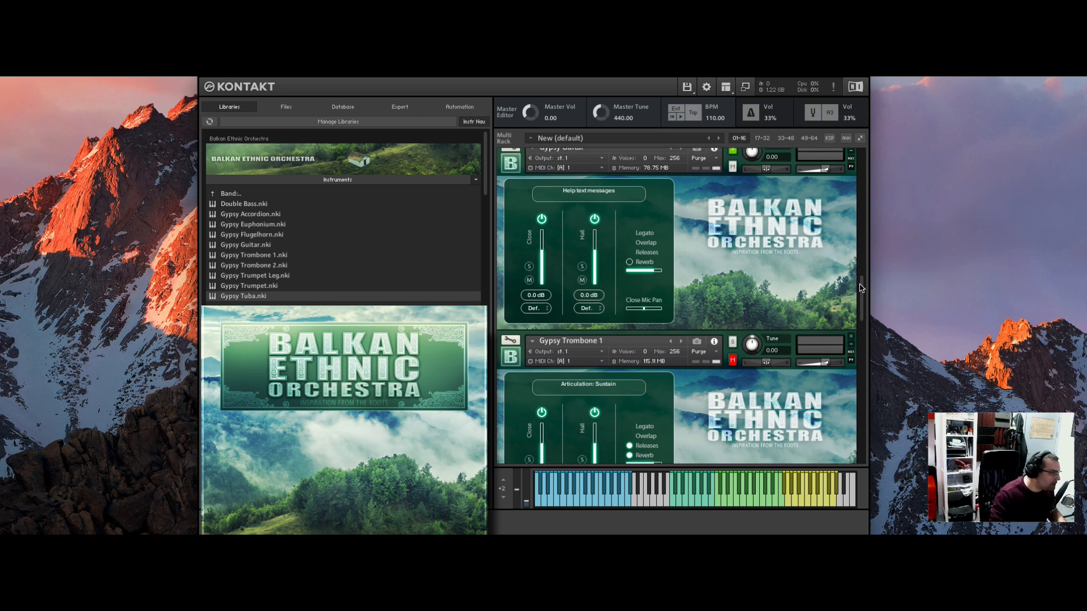
scroll(862, 285, up, 1)
scroll(861, 284, up, 1)
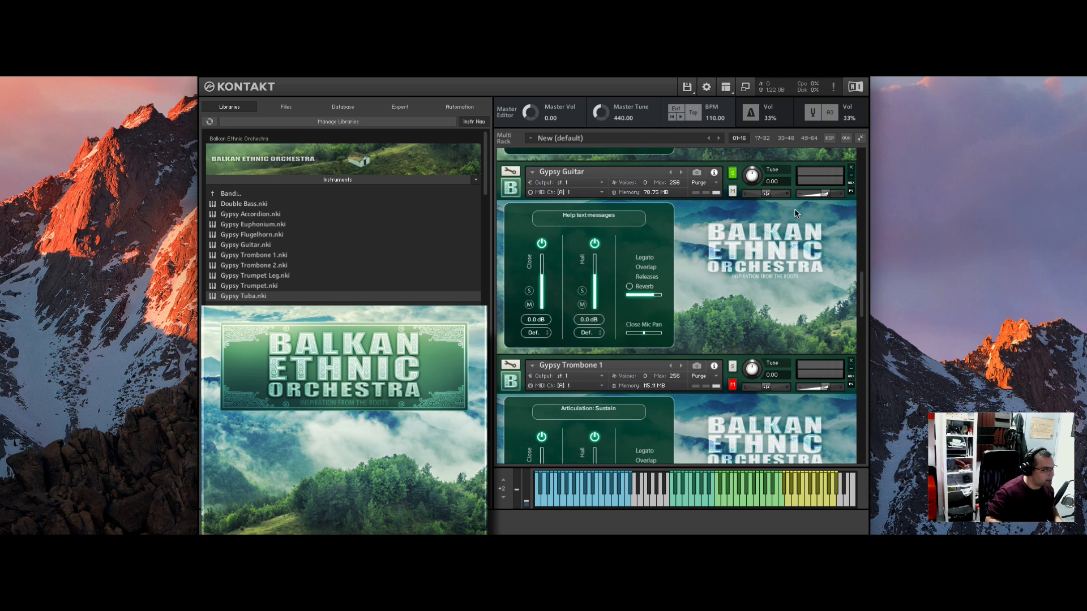
- Move the solo from the Gypsy Guitar to Gypsy Trombone 1
click(732, 174)
scroll(602, 233, down, 8)
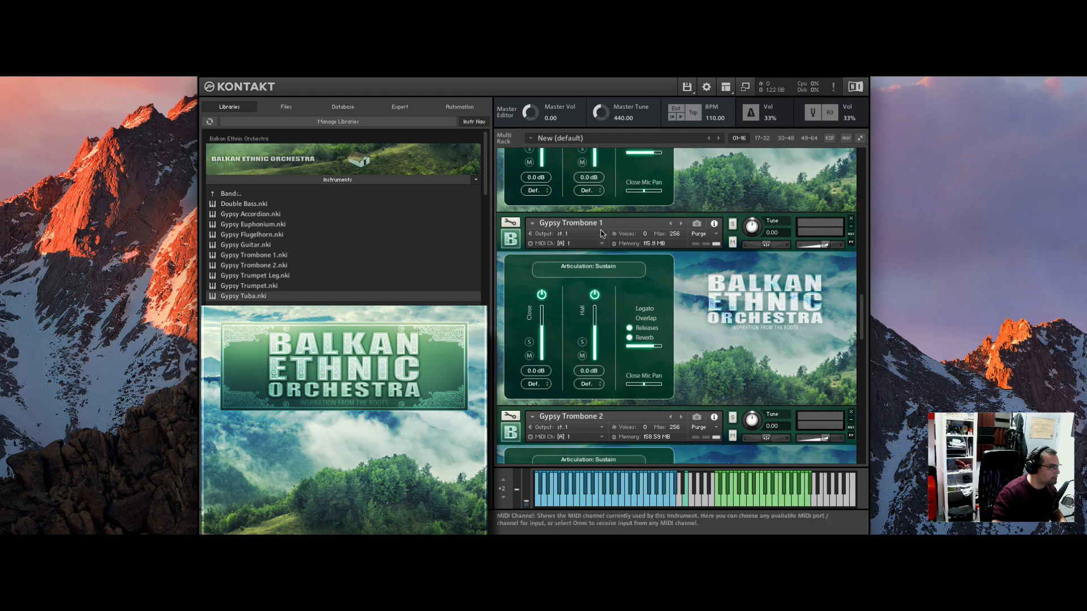
click(732, 225)
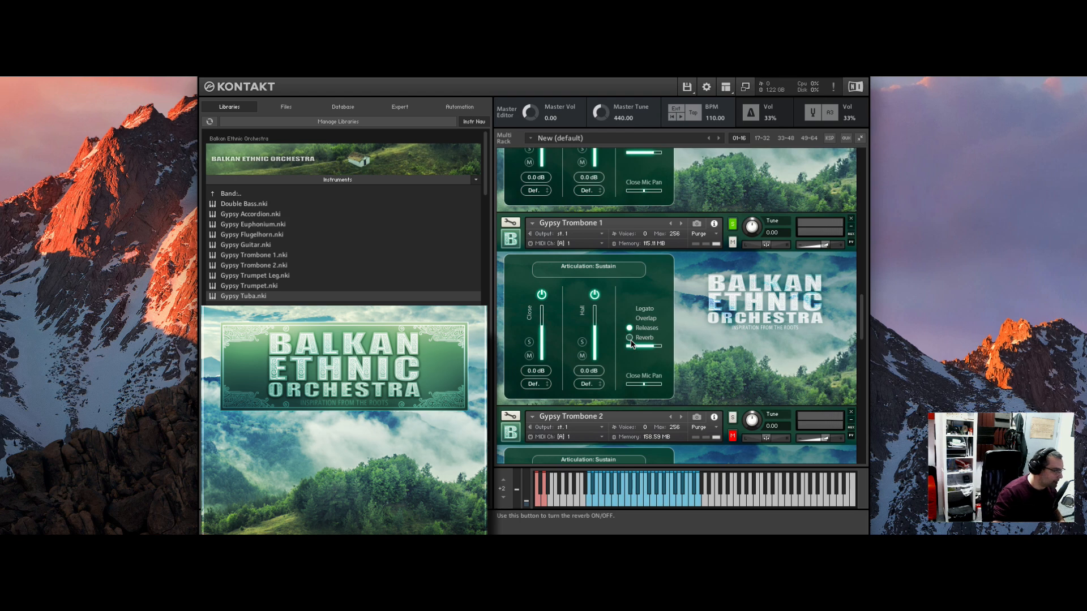
- Move the solo from Gypsy Trombone 1 to Gypsy Trombone 2 and turn its reverb off
scroll(694, 364, down, 2)
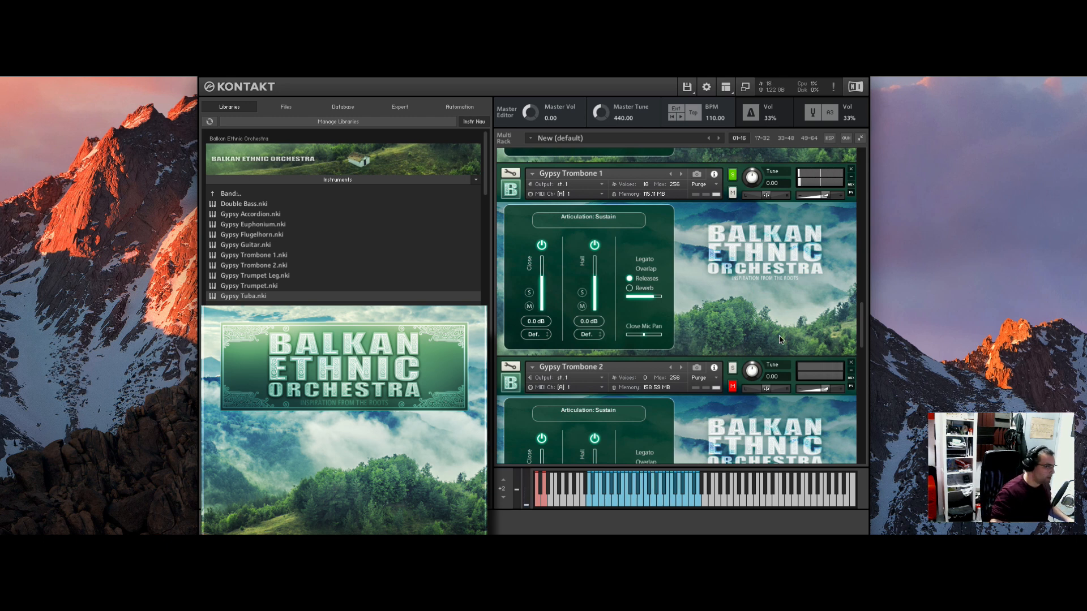
click(731, 368)
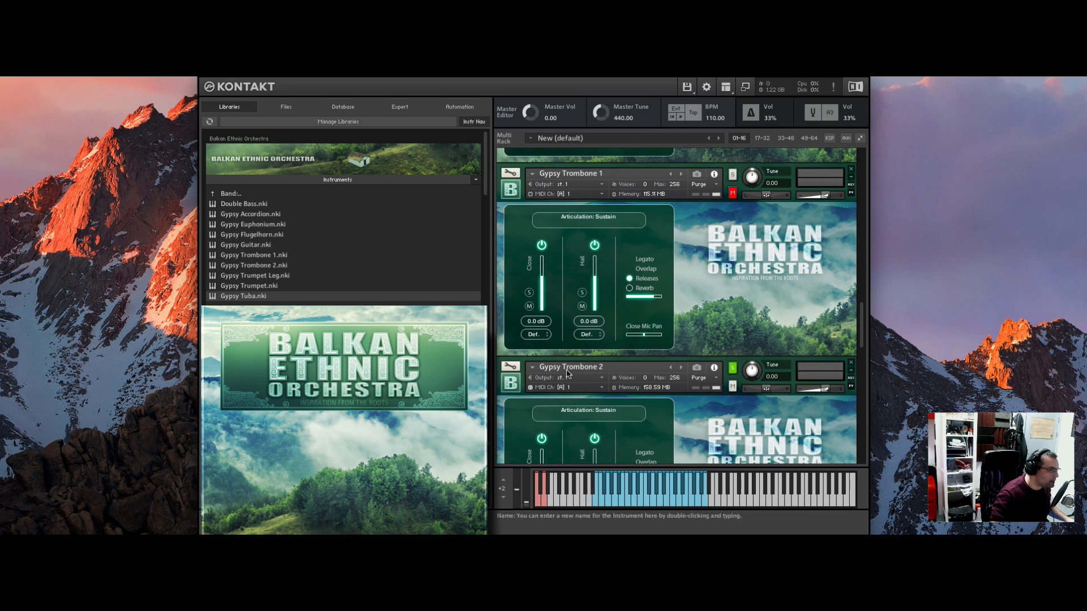
drag(865, 327, 866, 358)
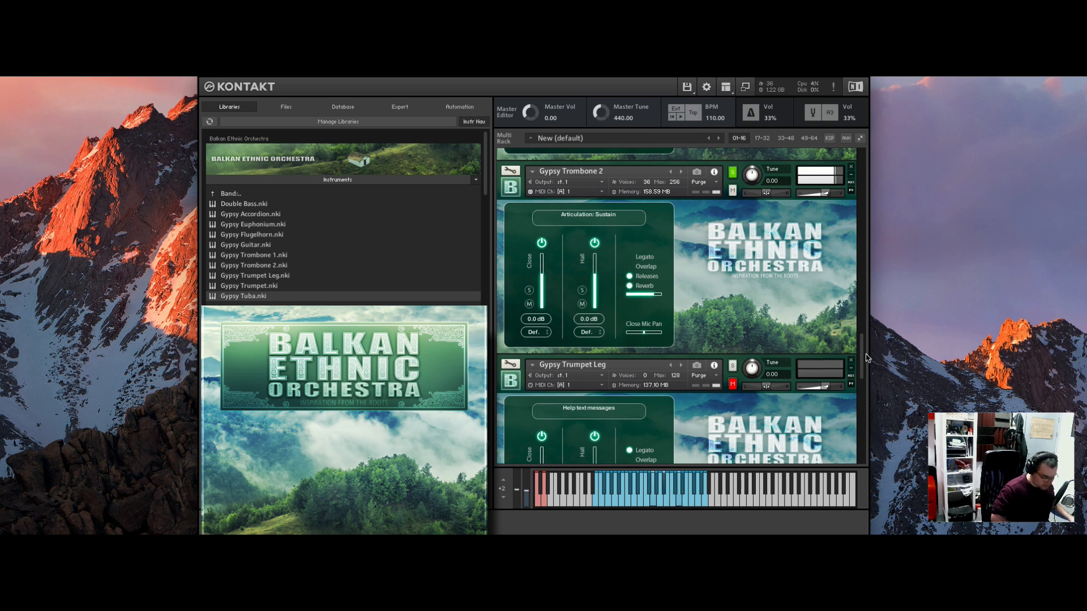
click(630, 287)
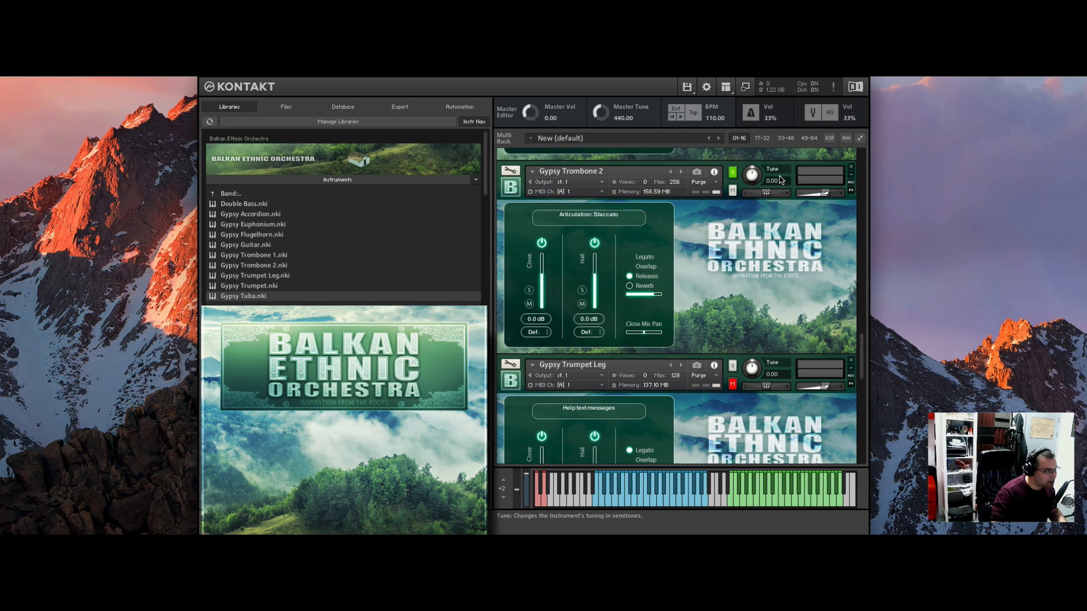
- Move the solo from Gypsy Trombone 2 to the Gypsy Trumpet Leg instrument for auditioning
click(732, 173)
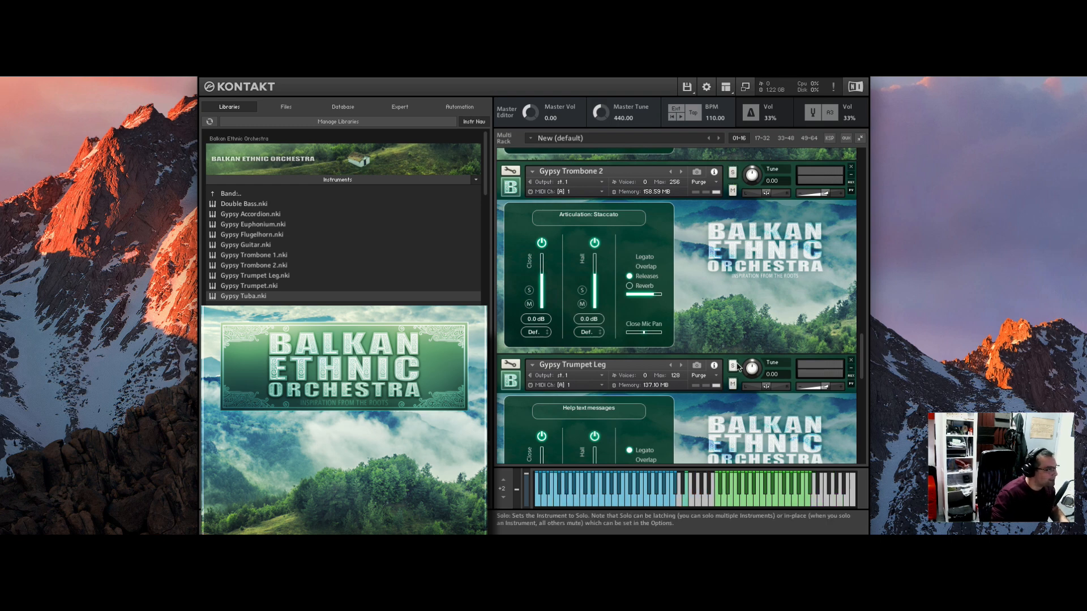
scroll(735, 368, down, 3)
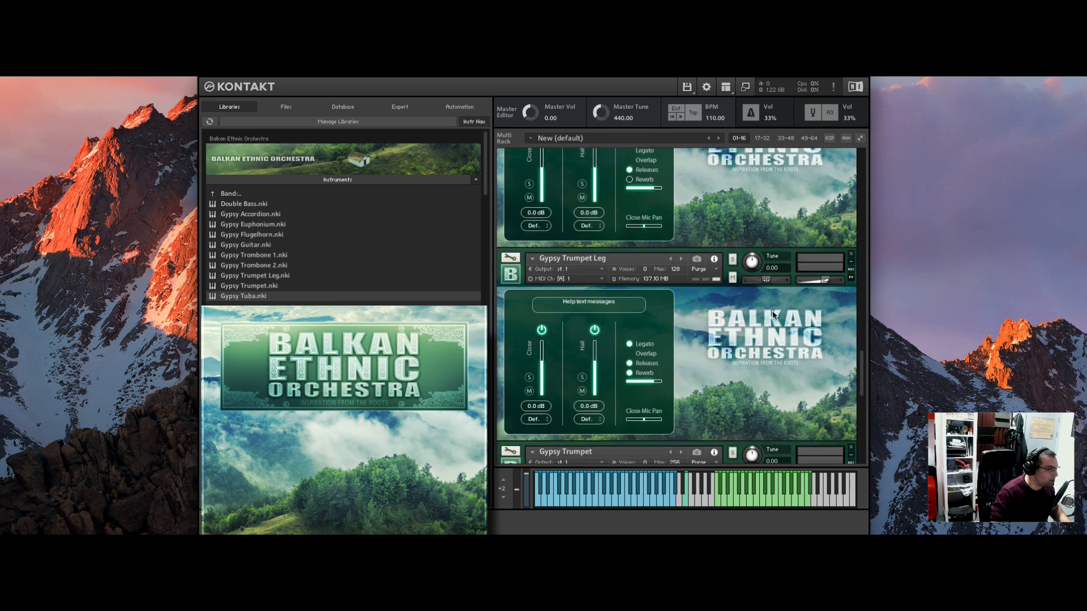
click(733, 260)
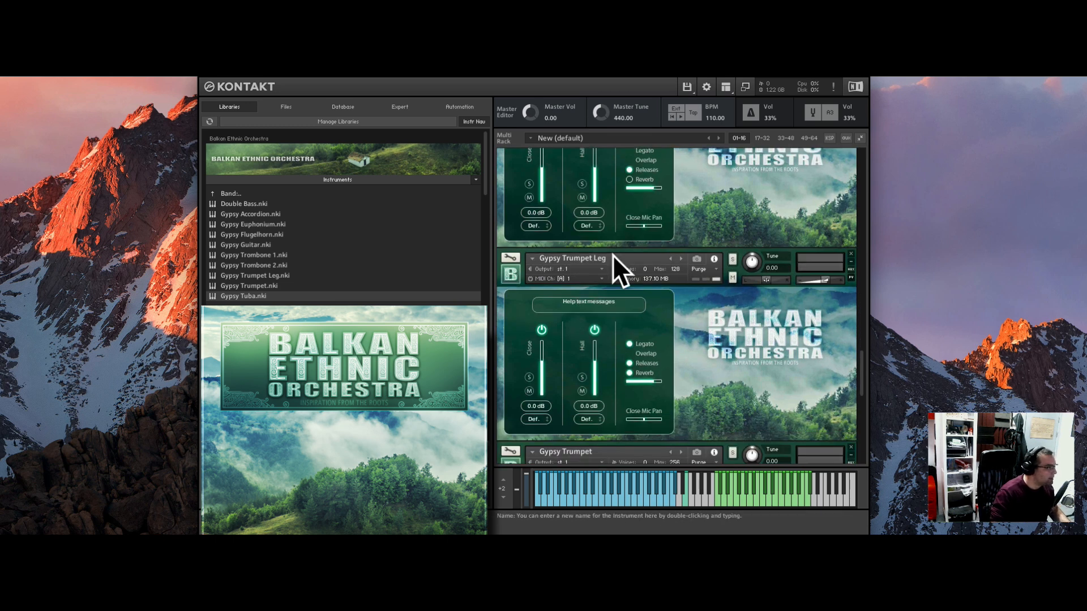
scroll(865, 362, down, 1)
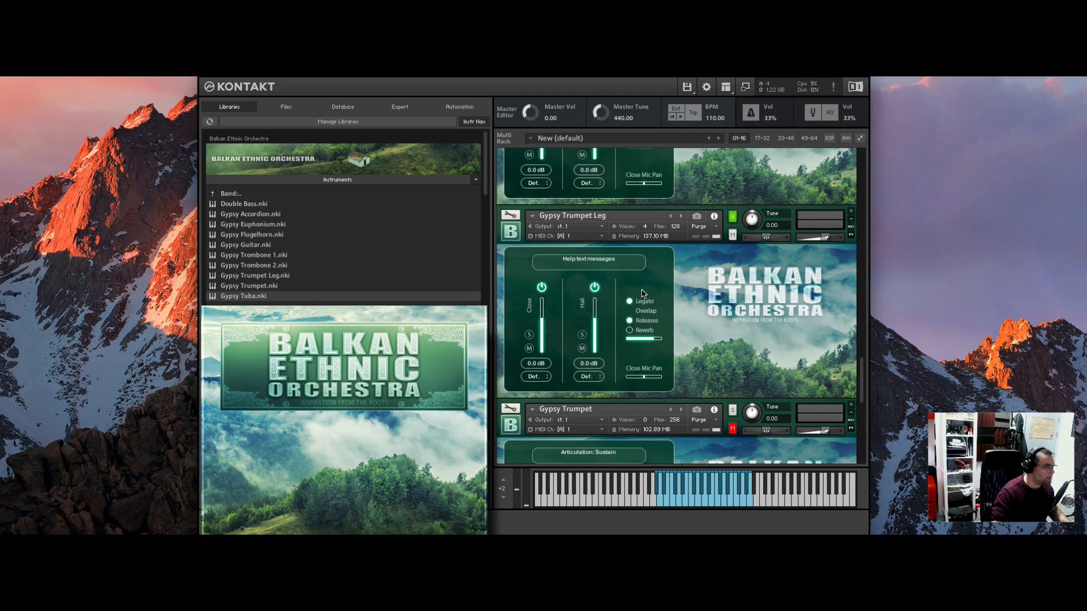
- Solo the Gypsy Trumpet, turn its reverb off, and audition a note from the green range of the on-screen keyboard
drag(863, 367, 864, 397)
click(732, 233)
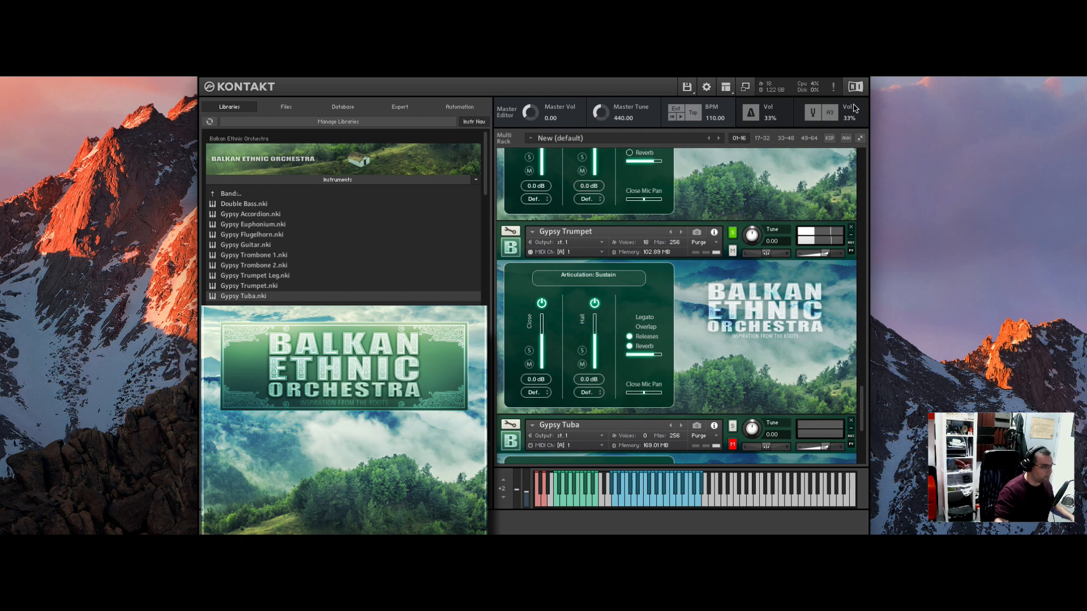
click(629, 346)
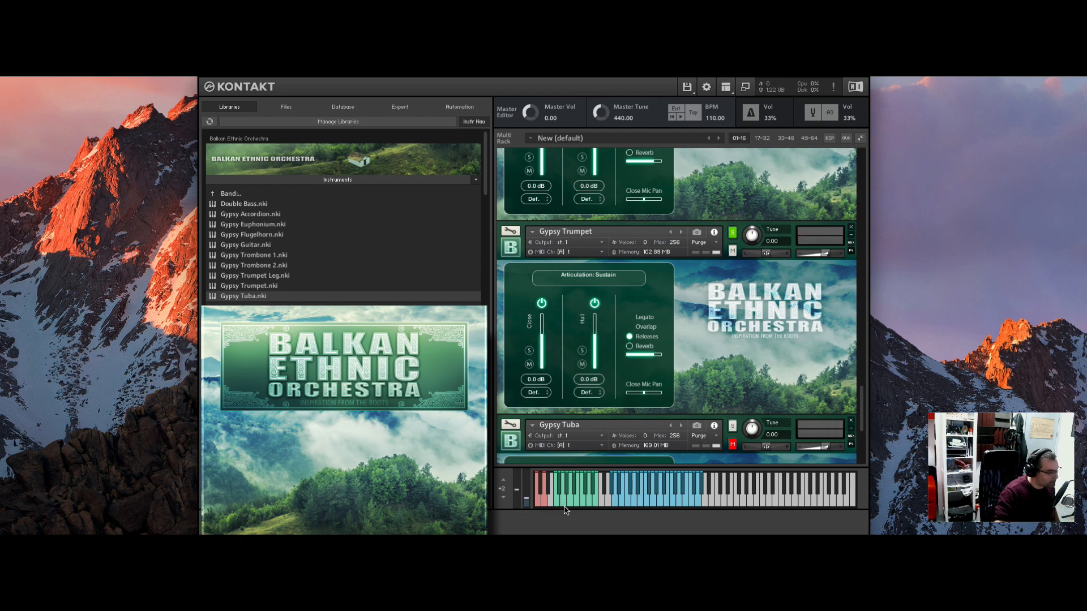
click(585, 506)
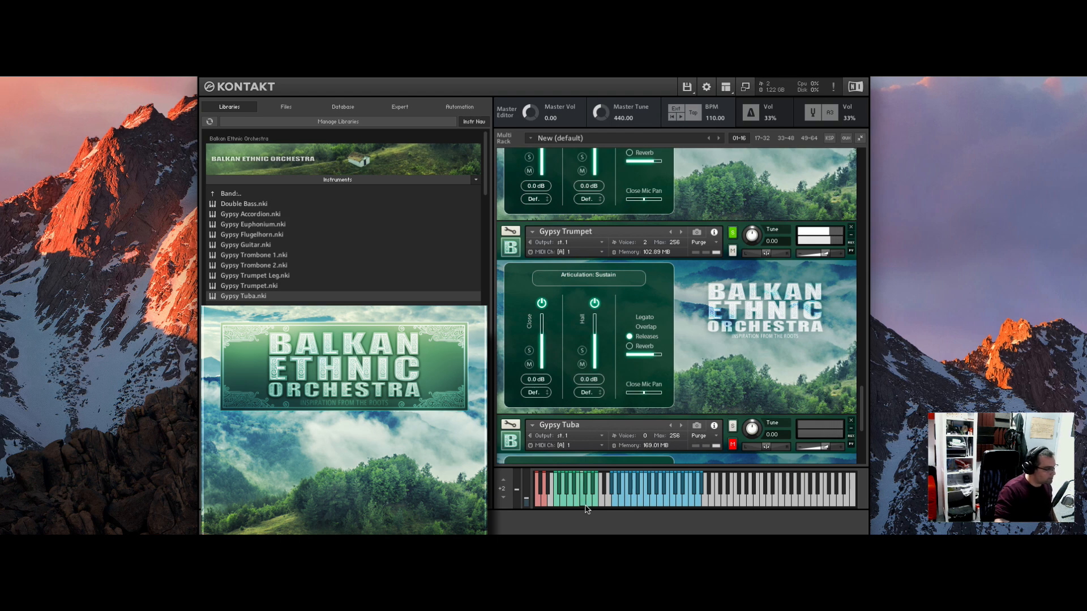
scroll(864, 420, down, 3)
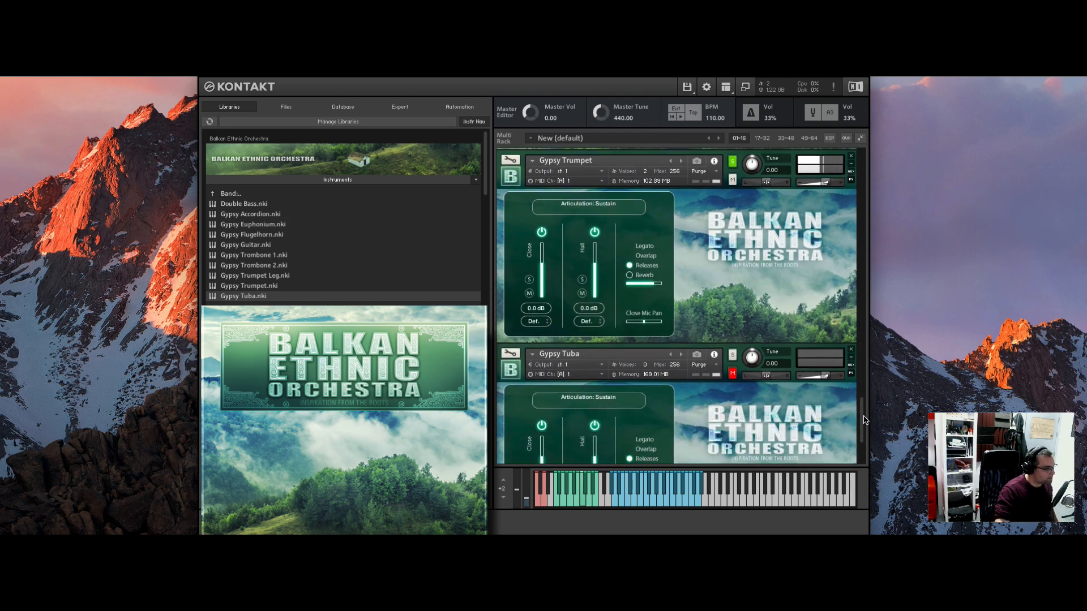
- Move the solo from the Gypsy Trumpet to the Gypsy Tuba and bring its controls into view
scroll(865, 420, down, 1)
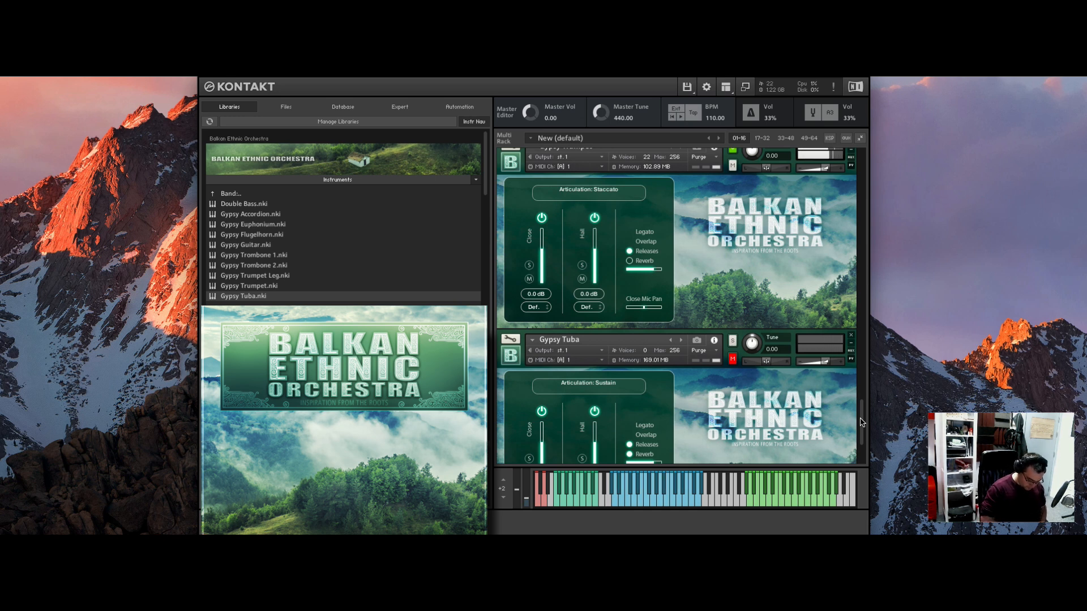
click(731, 150)
click(732, 340)
scroll(625, 431, down, 3)
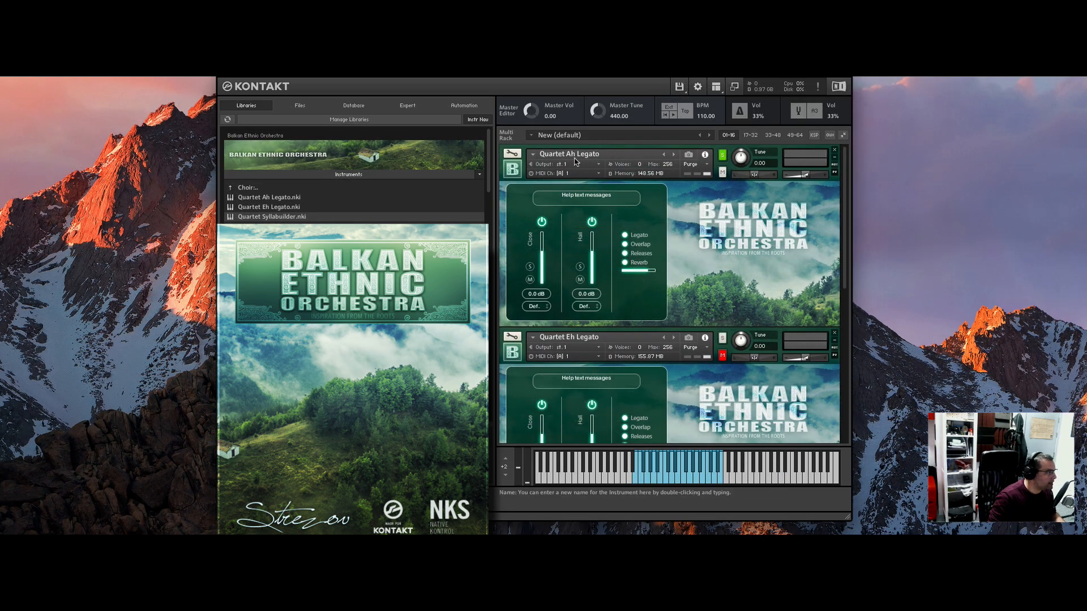
- Look over the loaded Choir quartet instruments and turn off Overlap and Releases for the Quartet Ah Legato
scroll(840, 255, down, 3)
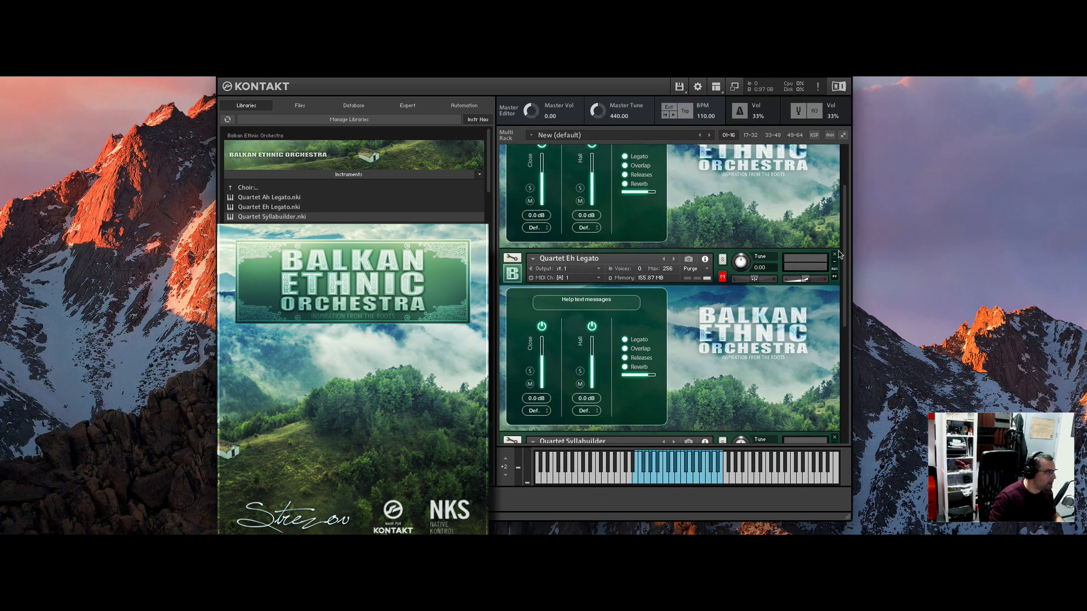
drag(842, 255, 843, 216)
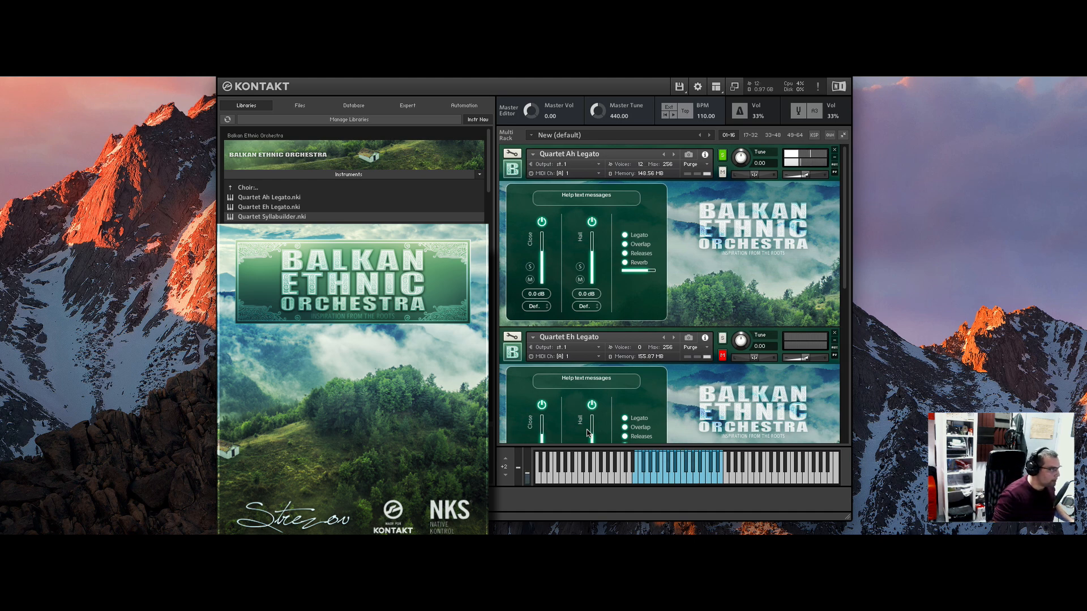
click(625, 245)
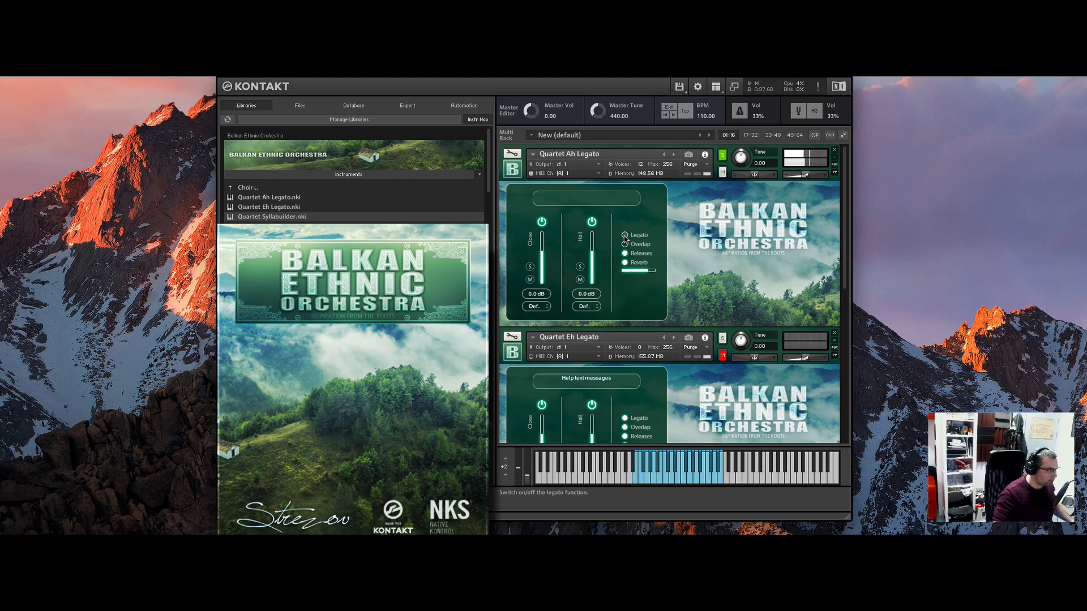
click(625, 253)
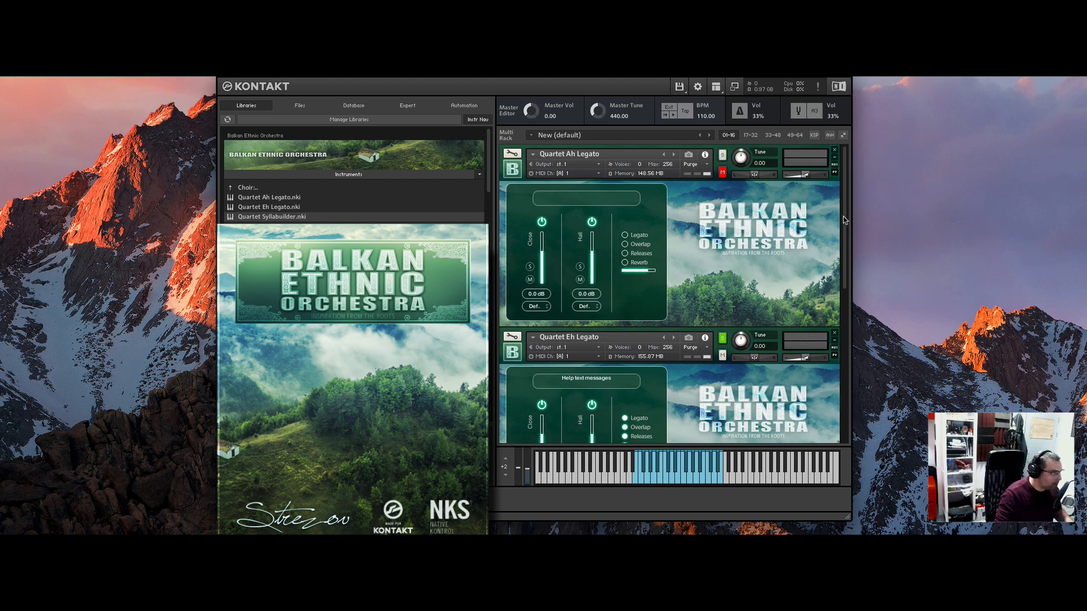
- Move the solo from the Quartet Eh Legato to the Quartet Syllabuilder and show its full syllable editor
drag(844, 219, 841, 293)
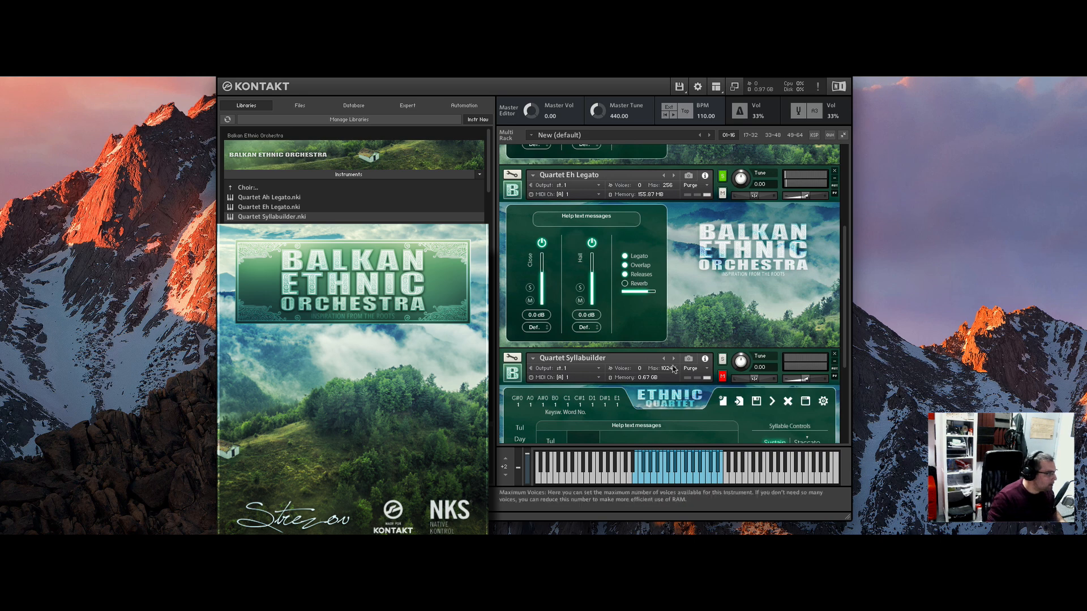
click(723, 359)
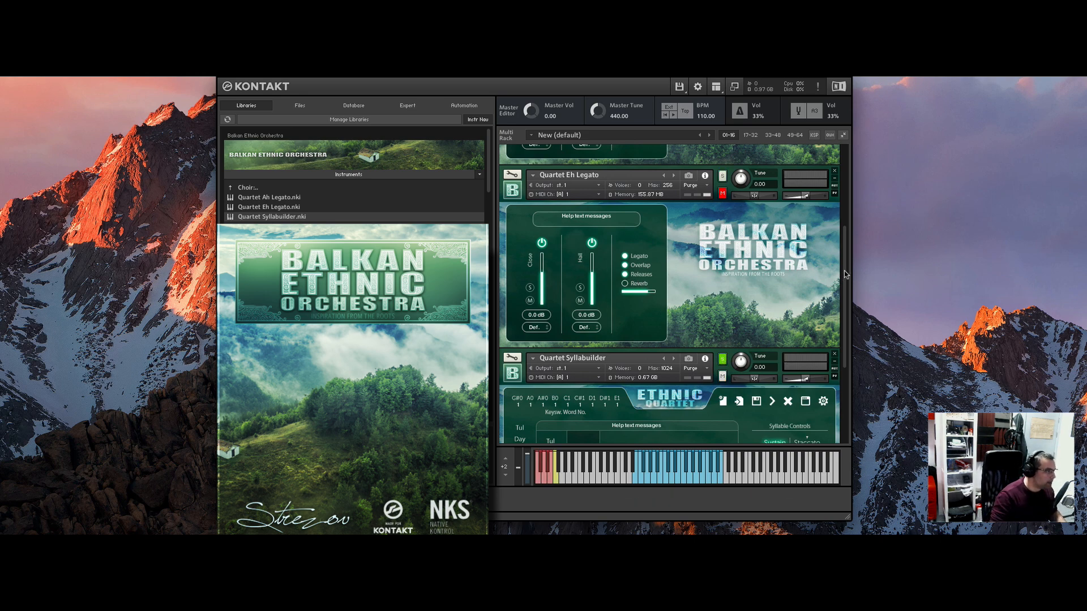
scroll(847, 318, down, 5)
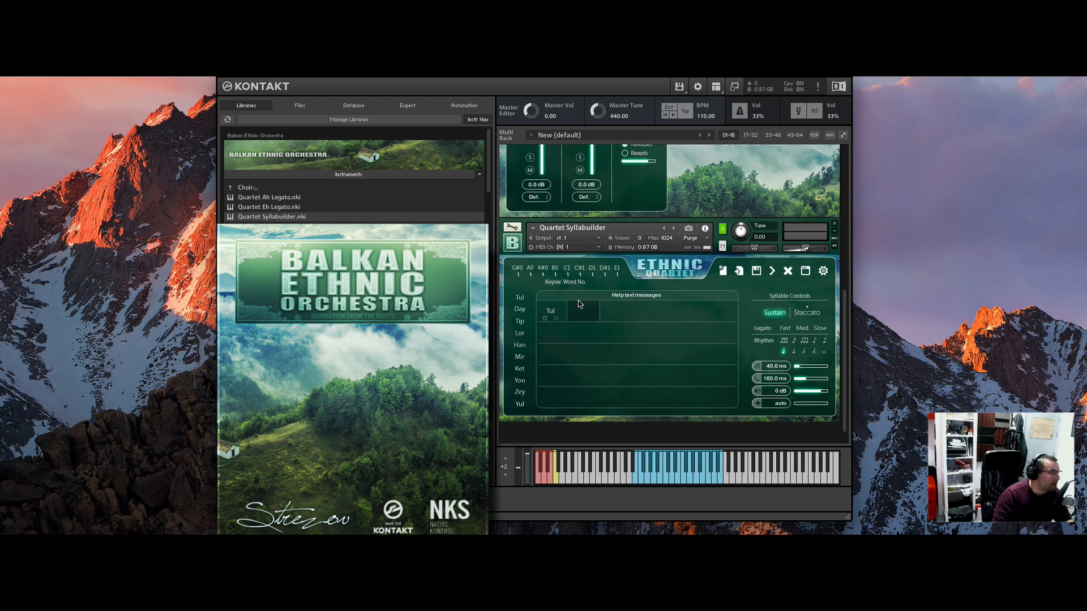
- Add the syllables Day, Lor and Mir after Tul in the first word of the Syllabuilder
click(520, 309)
click(519, 333)
click(520, 356)
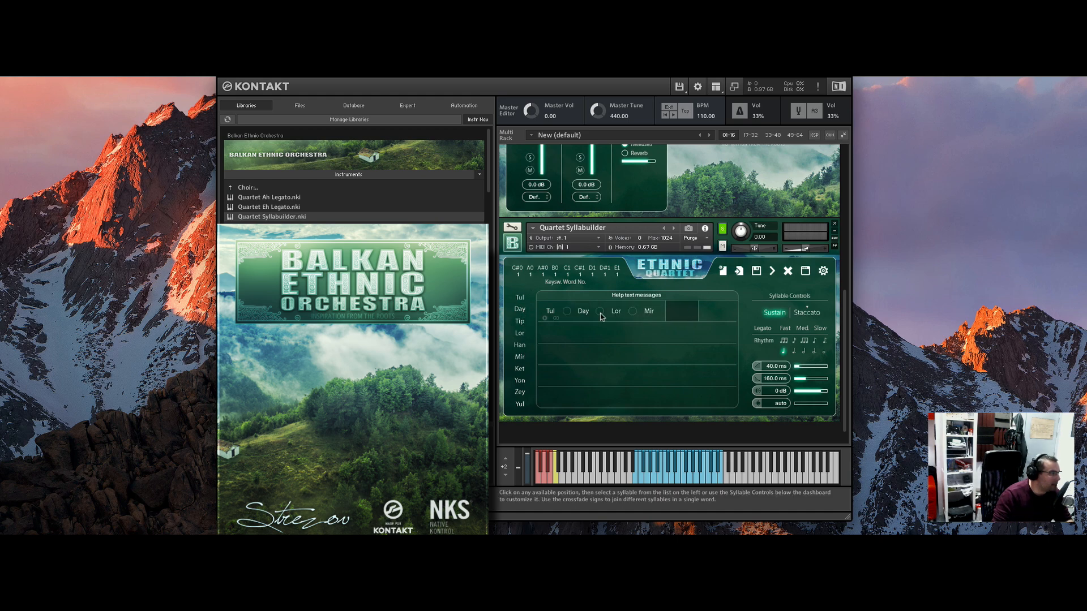
- Select the Day syllable, set its attack to 64.3 ms, and change its auto-timed setting to 84 ms
click(582, 314)
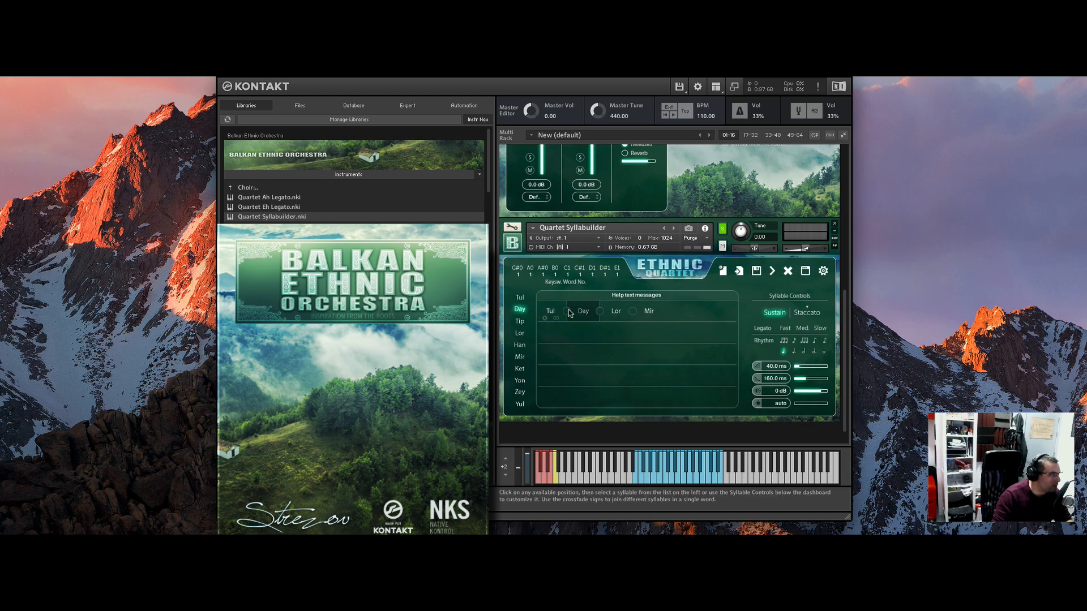
drag(797, 368, 803, 370)
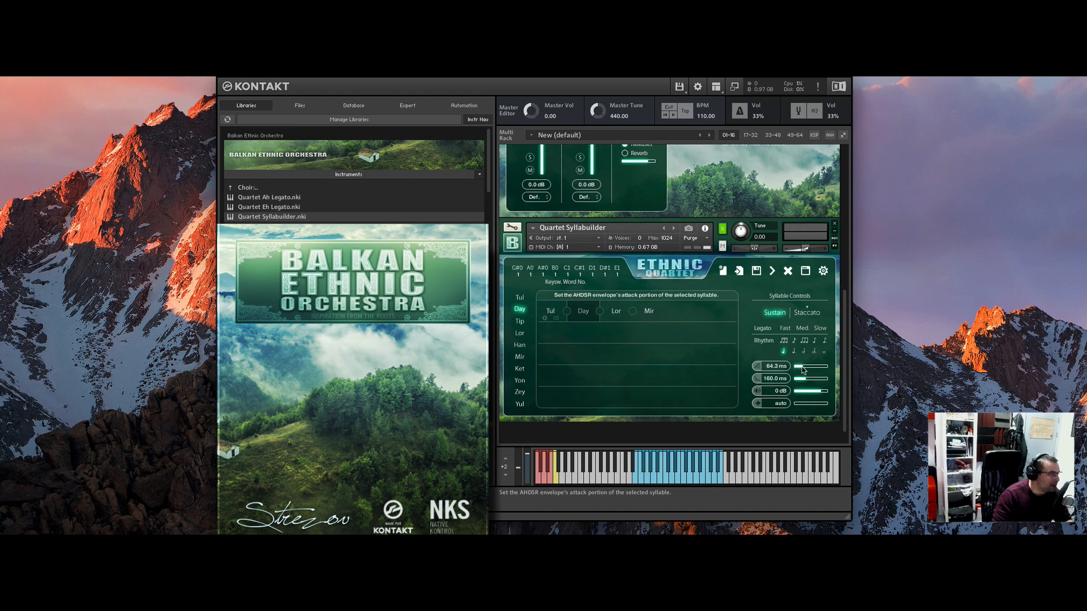
click(799, 404)
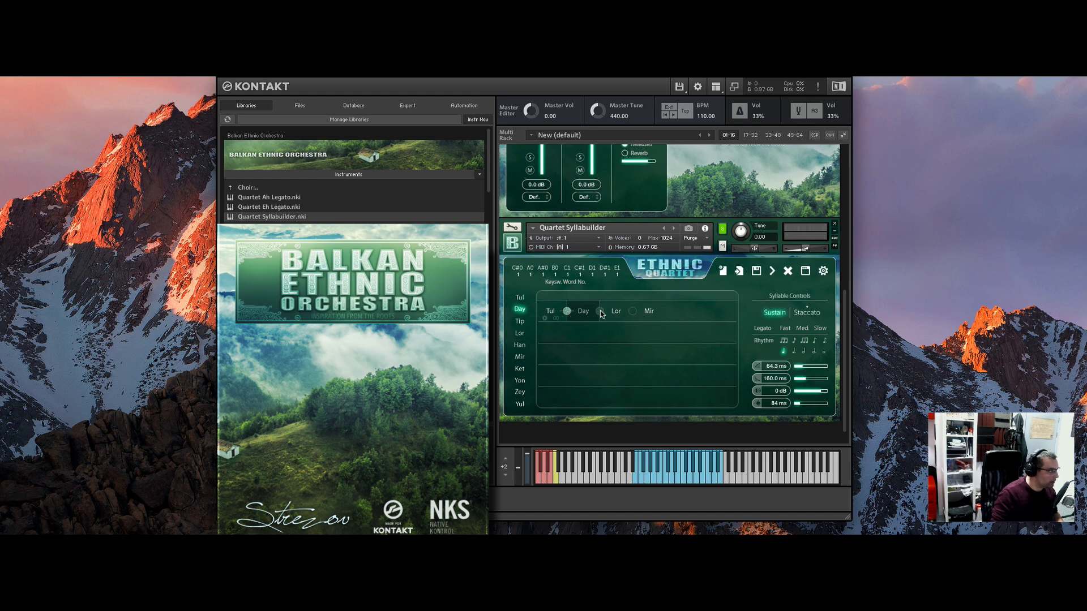
- Toggle the crossfade between Tul and Day off and on again, and choose a longer rhythm note duration for Day
click(567, 311)
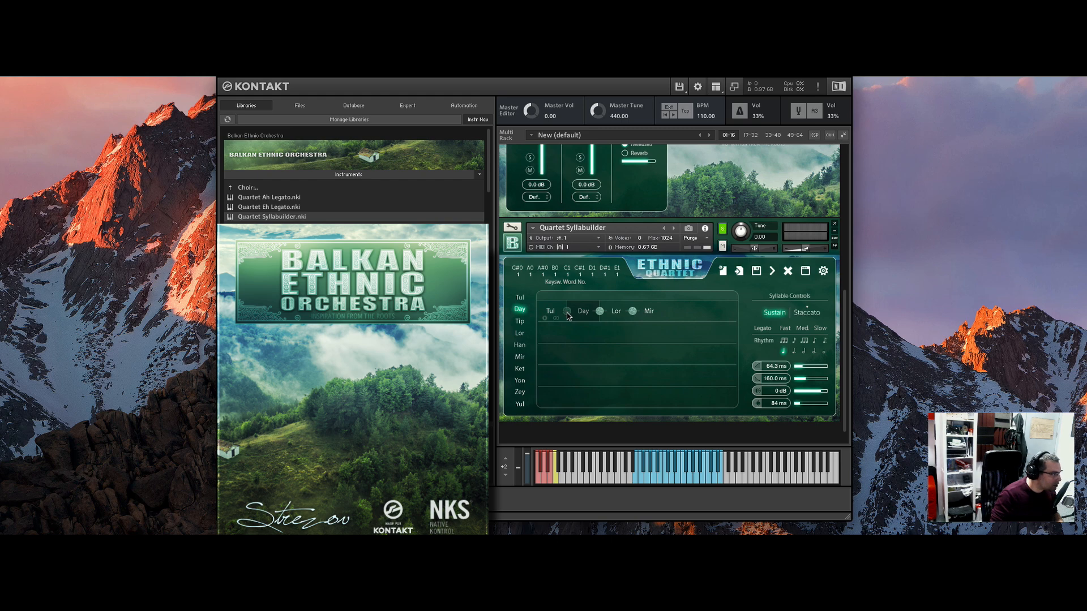
click(567, 312)
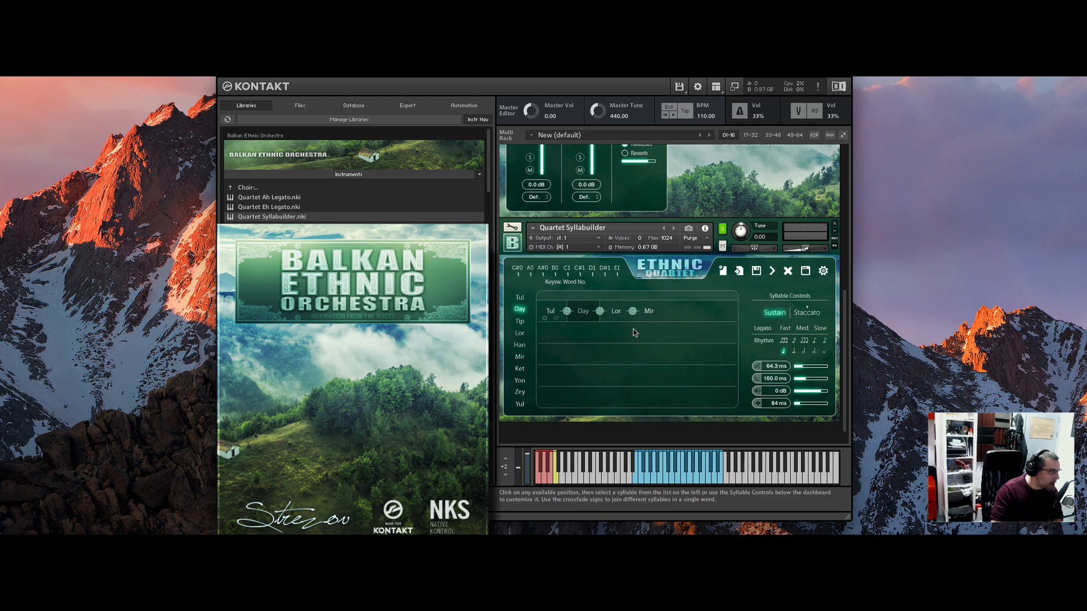
click(804, 352)
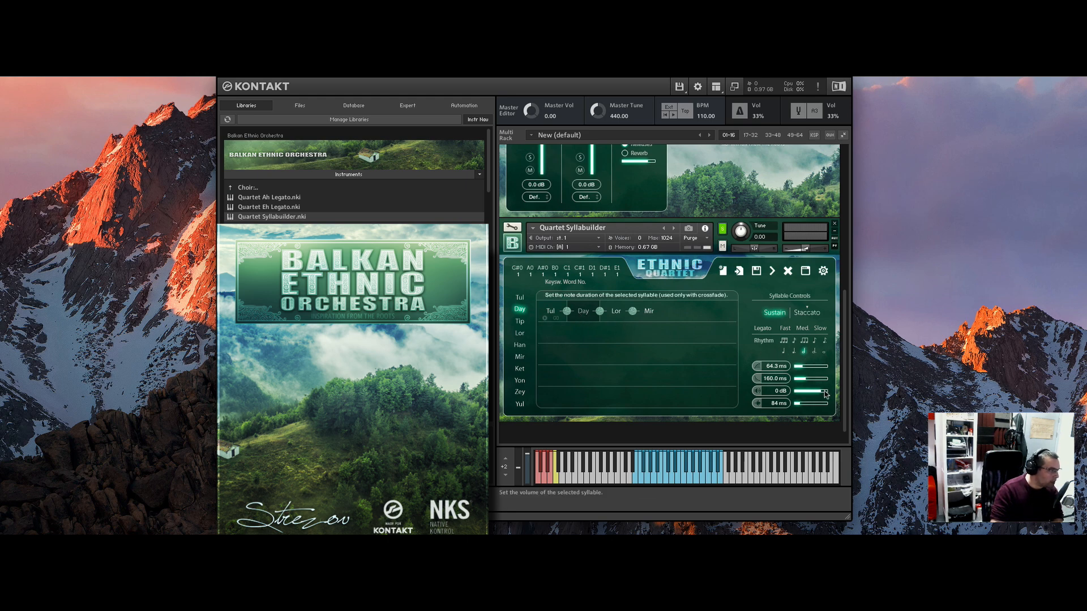
- Lower the Day syllable's volume to -9 dB and switch the Mir syllable to Staccato
drag(825, 394, 814, 394)
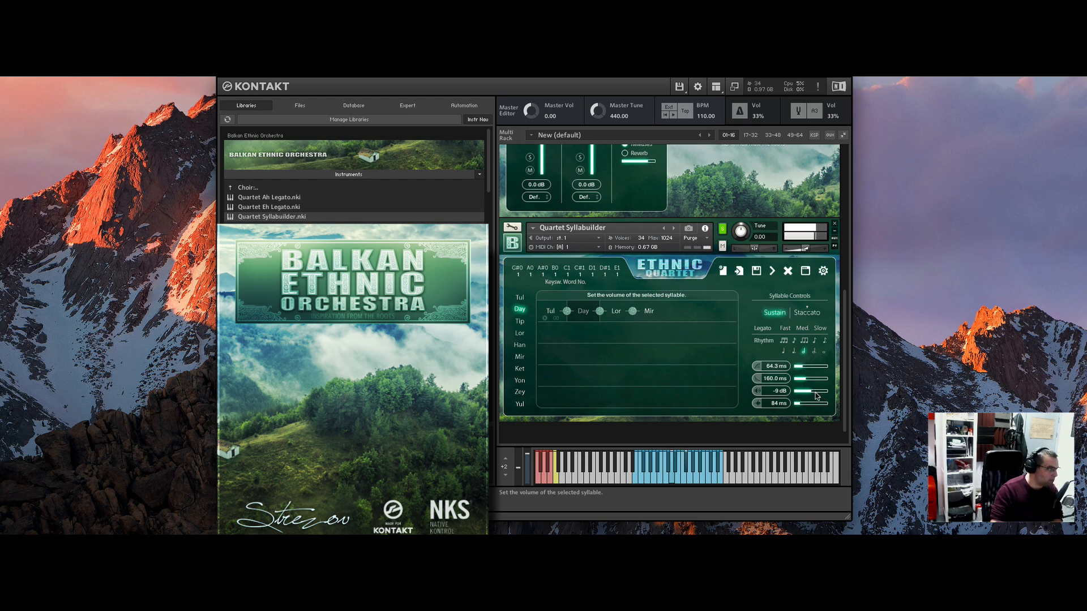
click(648, 312)
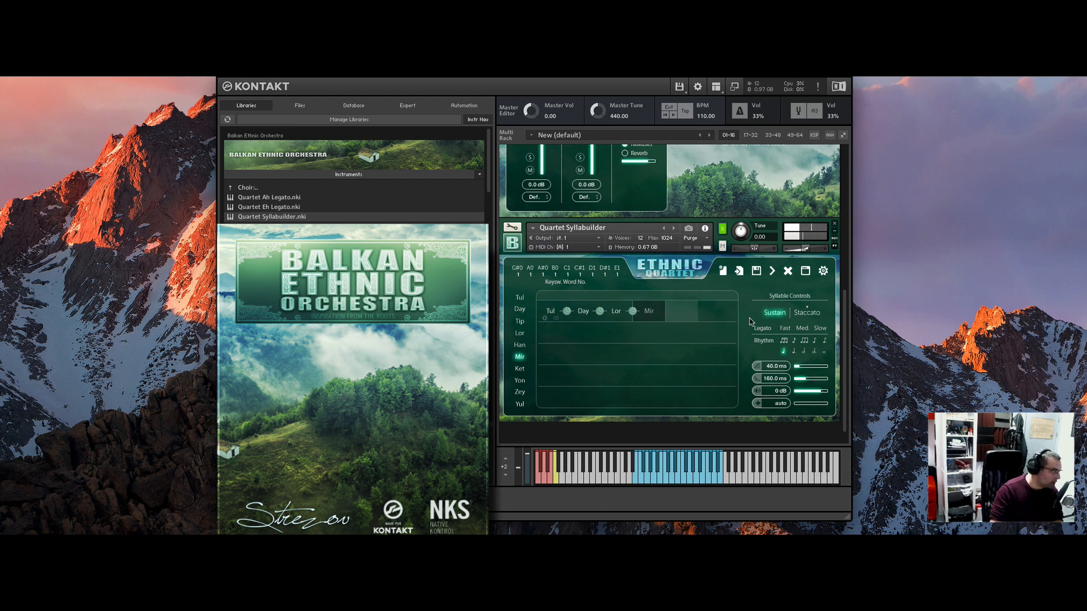
click(804, 314)
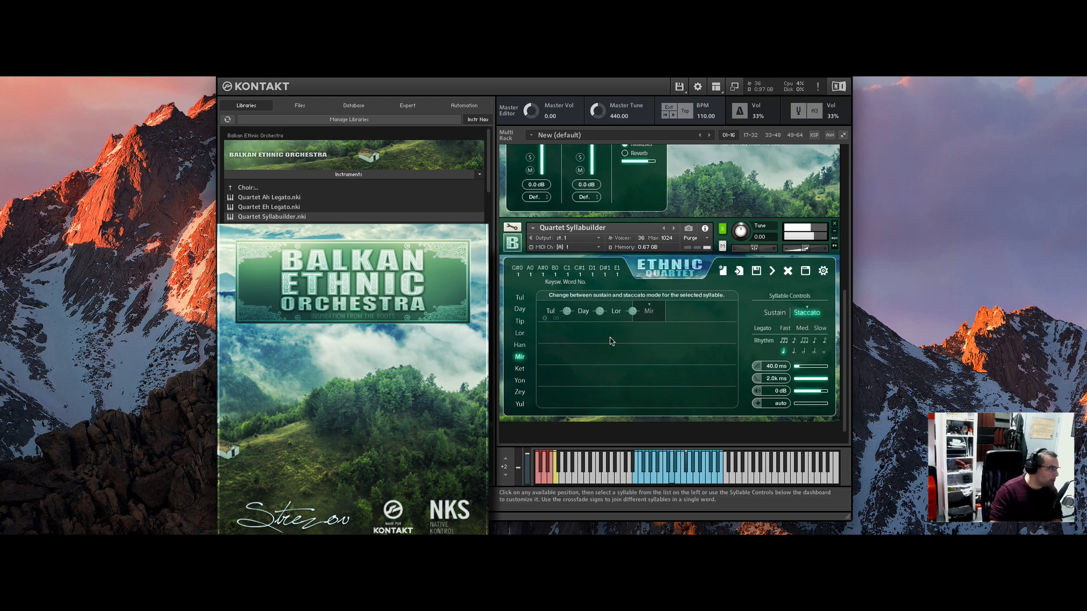
- Set the Day syllable's volume to 0 dB, and shift the on-screen keyboard down one octave and back up
click(583, 315)
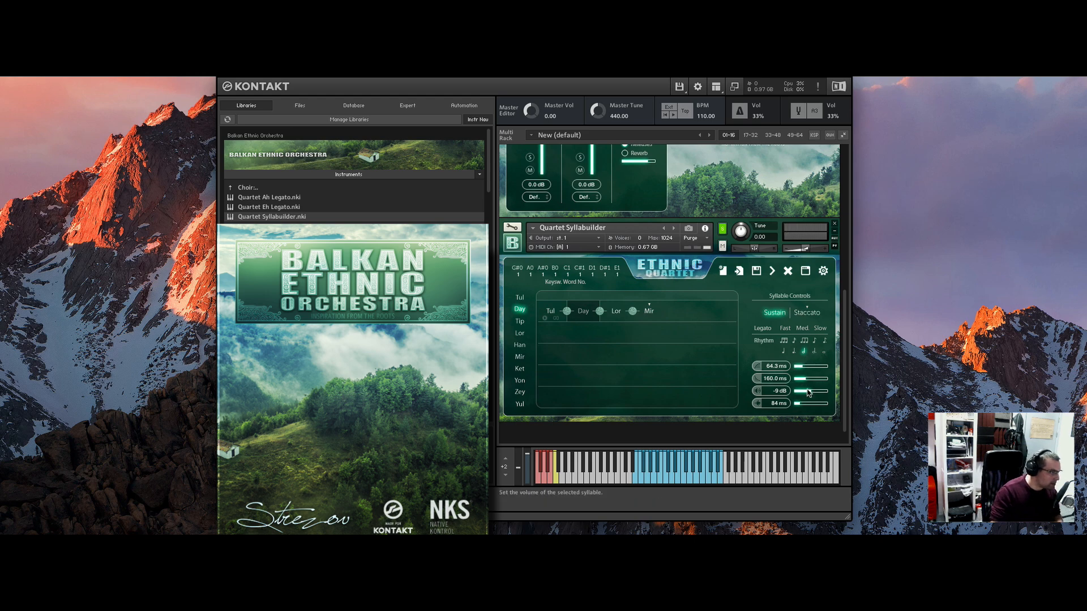
drag(804, 390, 813, 390)
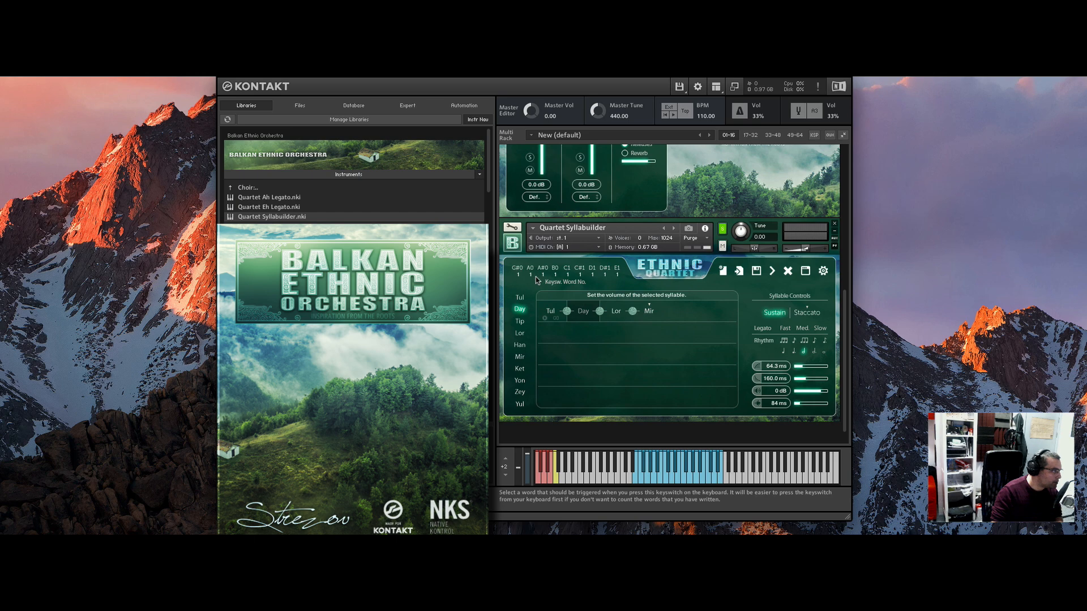
click(505, 475)
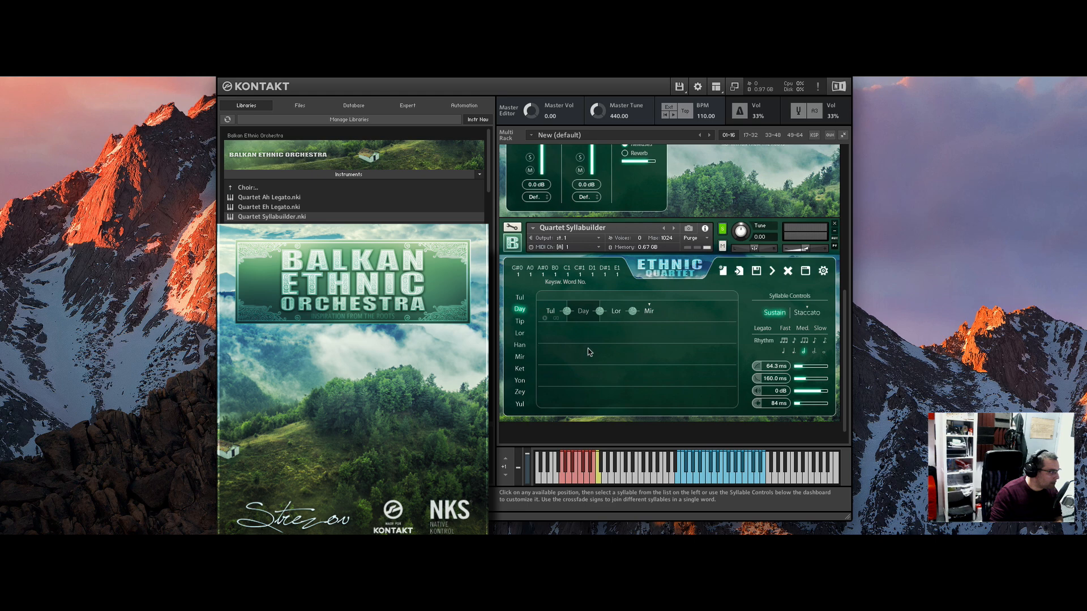
click(507, 461)
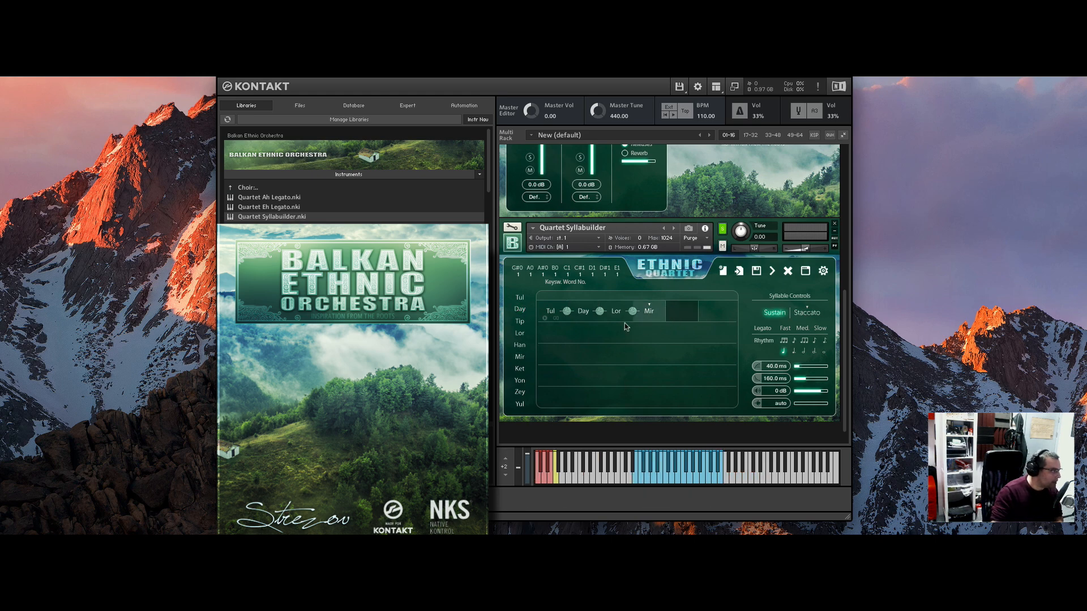
- Append four Day syllables after Mir on the Syllabuilder dashboard
click(521, 310)
click(521, 309)
click(521, 310)
click(520, 309)
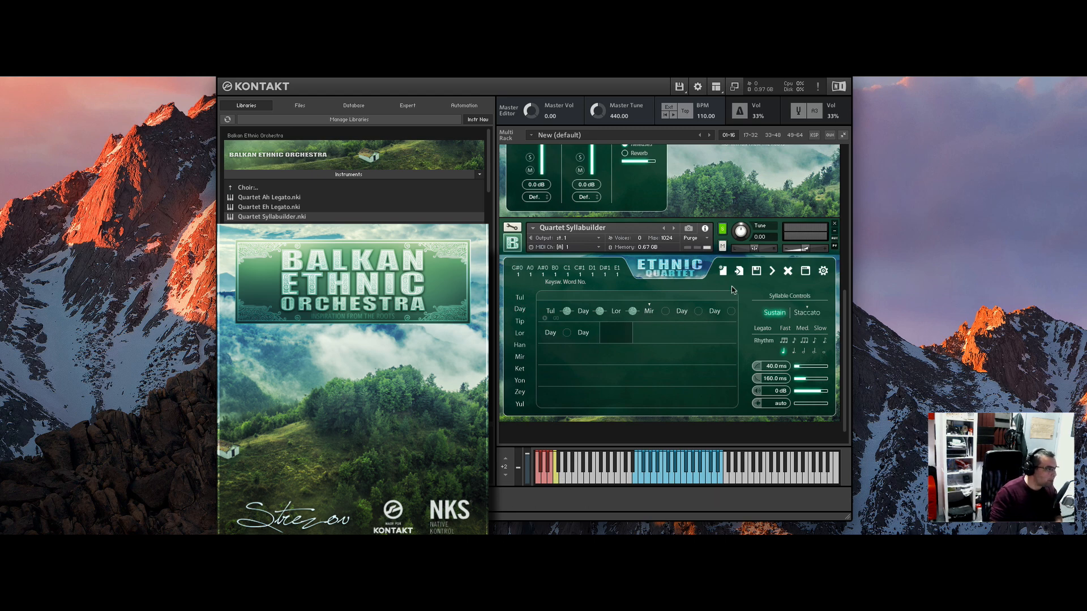
- Duplicate the Day syllable following Mir and the one following Tul, and delete the Lor syllable
click(772, 271)
click(681, 312)
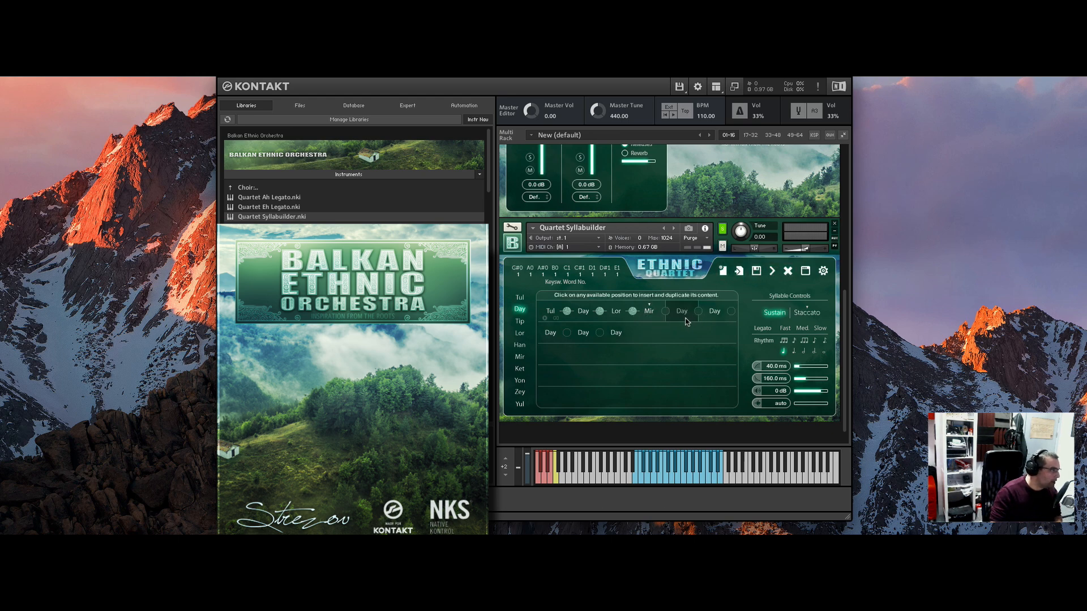
click(600, 315)
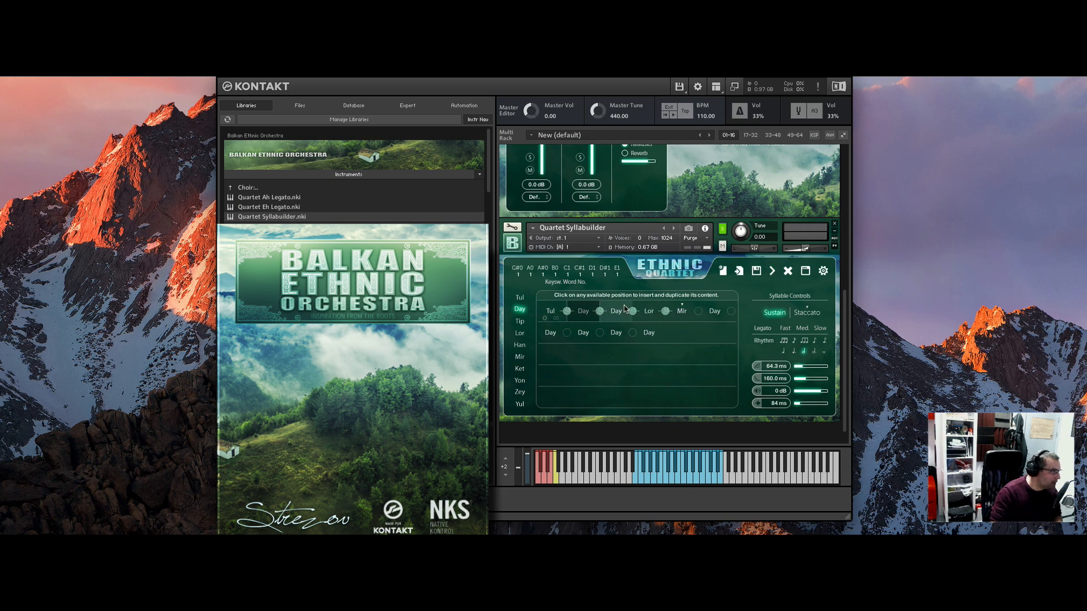
click(787, 271)
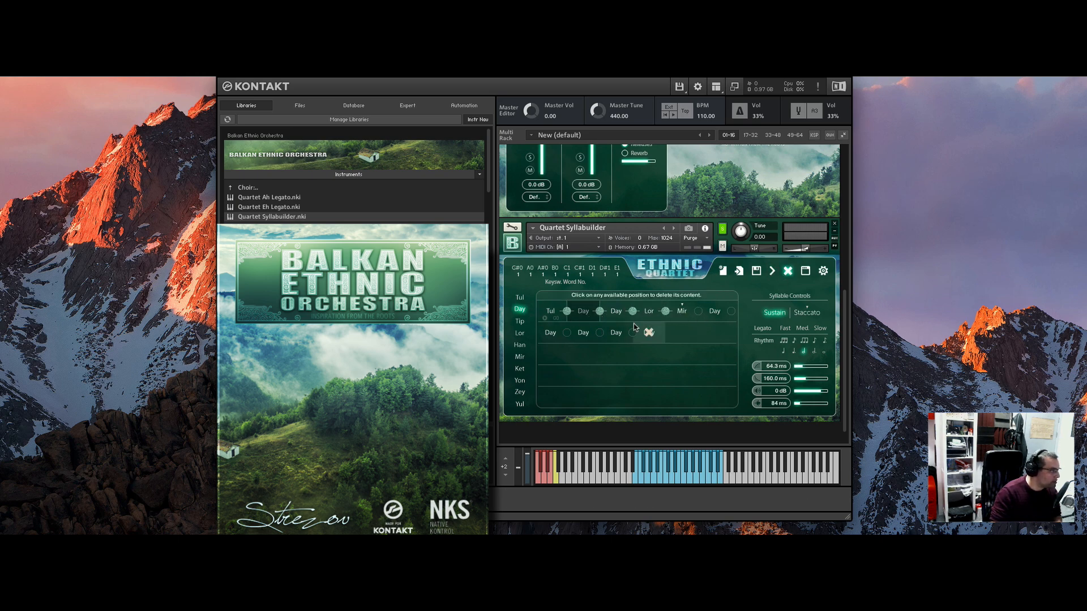
click(649, 310)
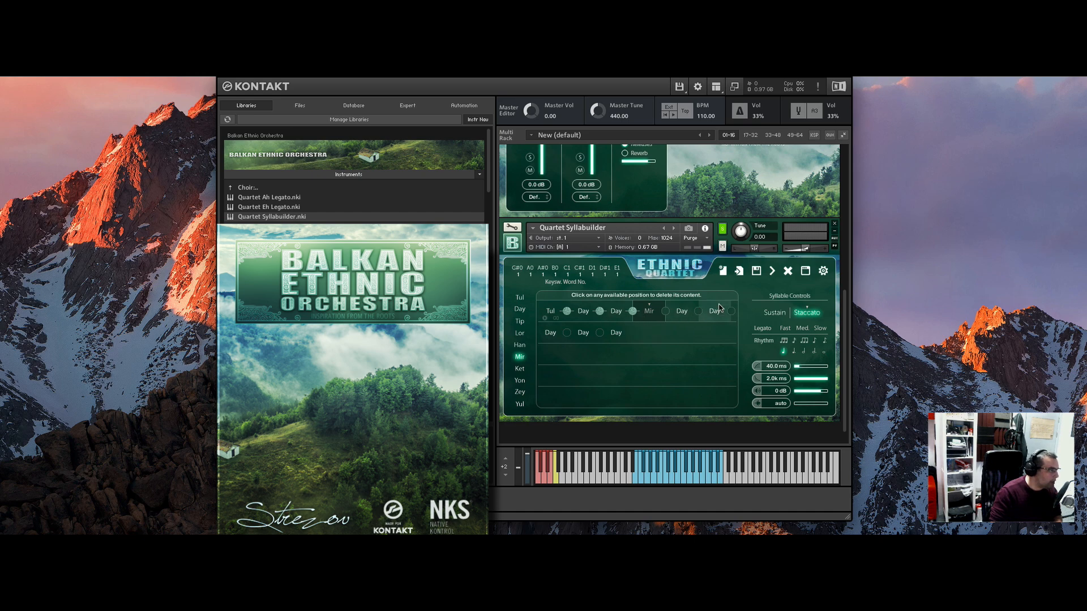
- Insert the Day - Yon word from the Quick Words browser at the end of the phrase
click(805, 272)
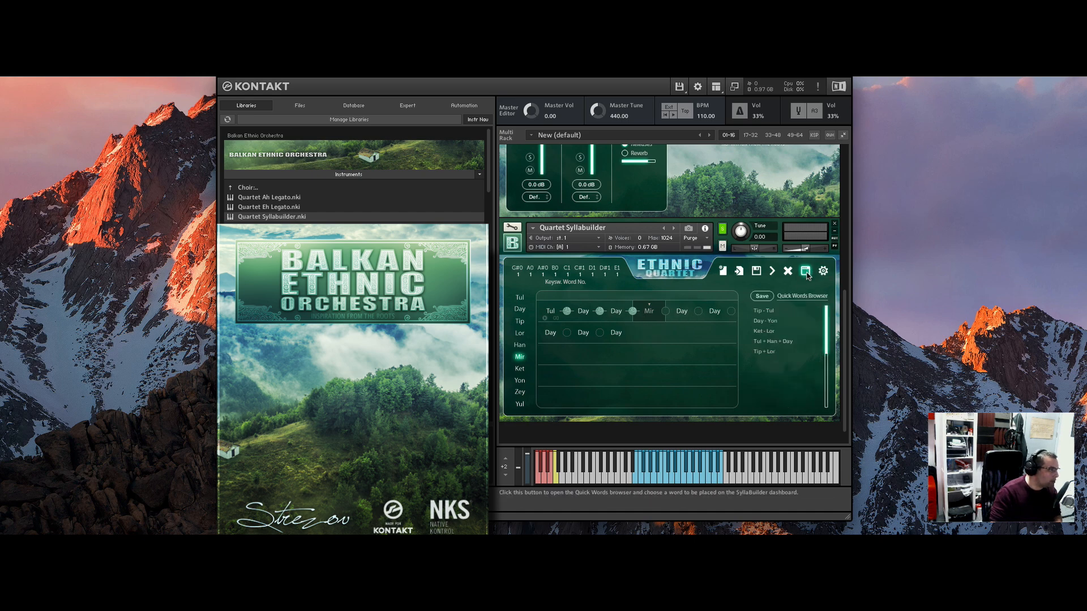
click(765, 321)
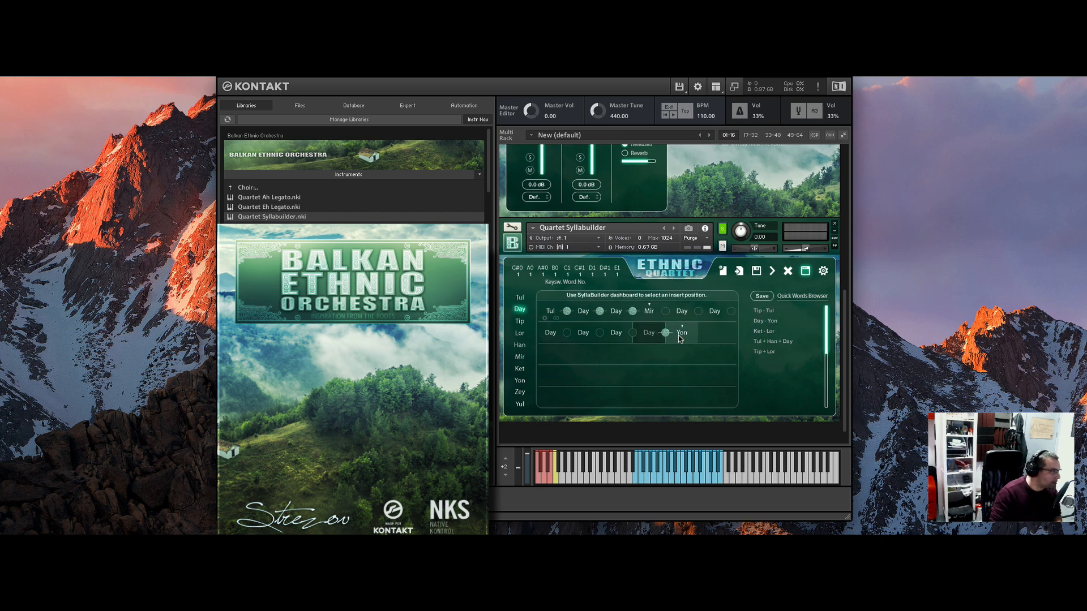
- Reset the dashboard to a single Tul syllable, add Tip after it, and close the Quick Words browser
click(566, 310)
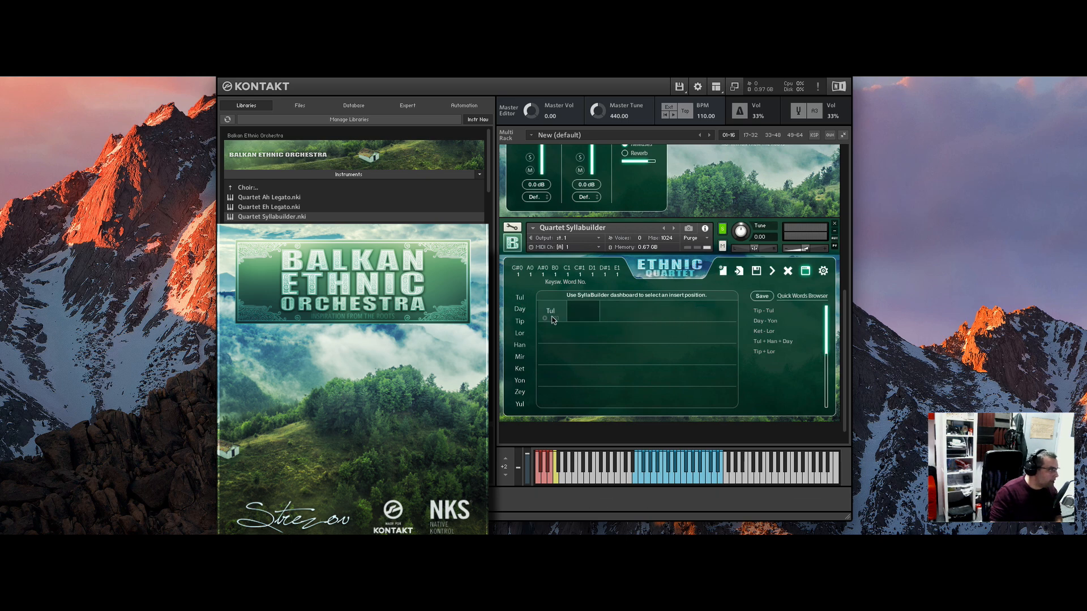
click(520, 321)
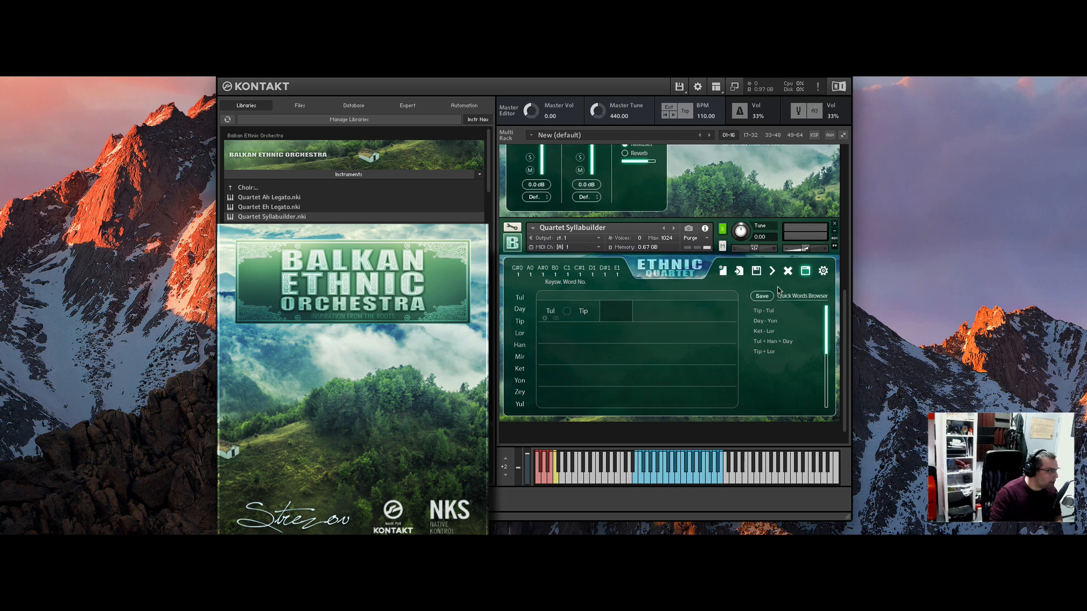
click(805, 270)
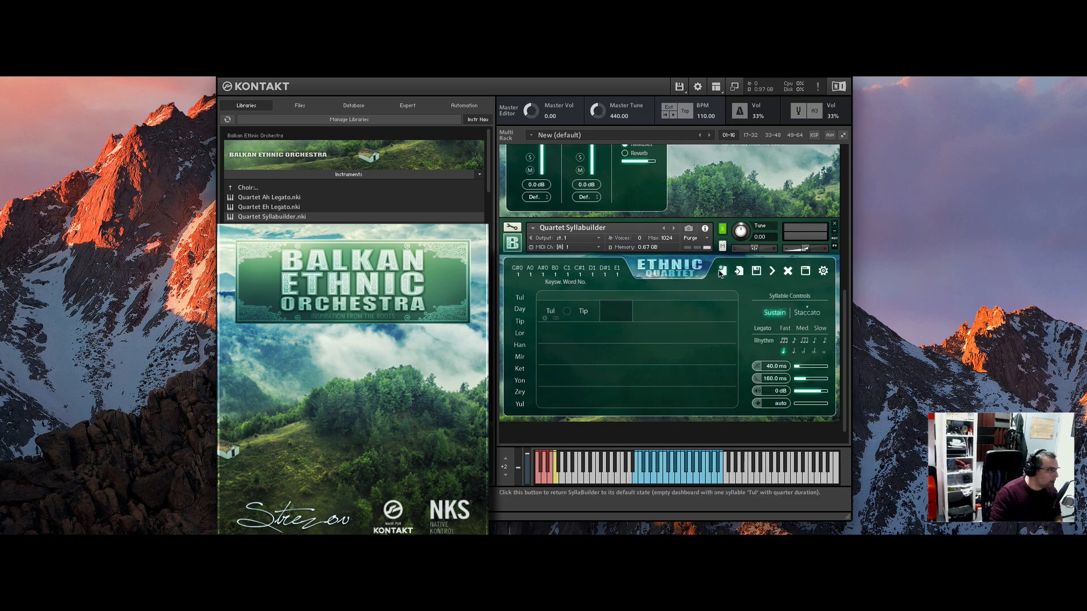
- Change the connection between Tul and Tip, and choose a longer rhythm note duration for Tul
click(567, 312)
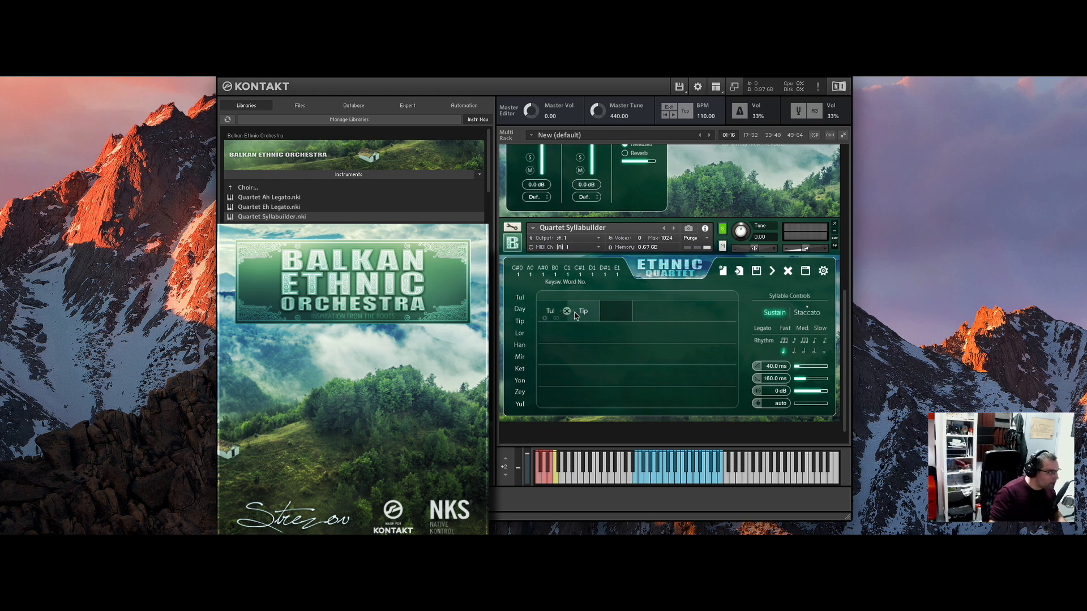
click(557, 316)
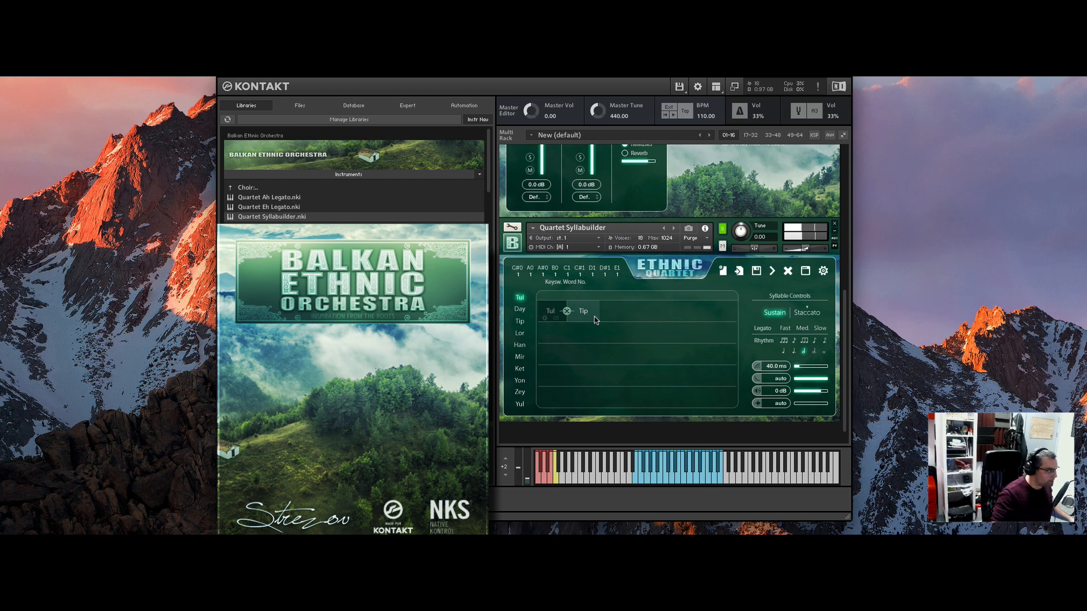
- Reset the dashboard, replace the single Tul syllable with Day, and set its legato to Med
click(520, 310)
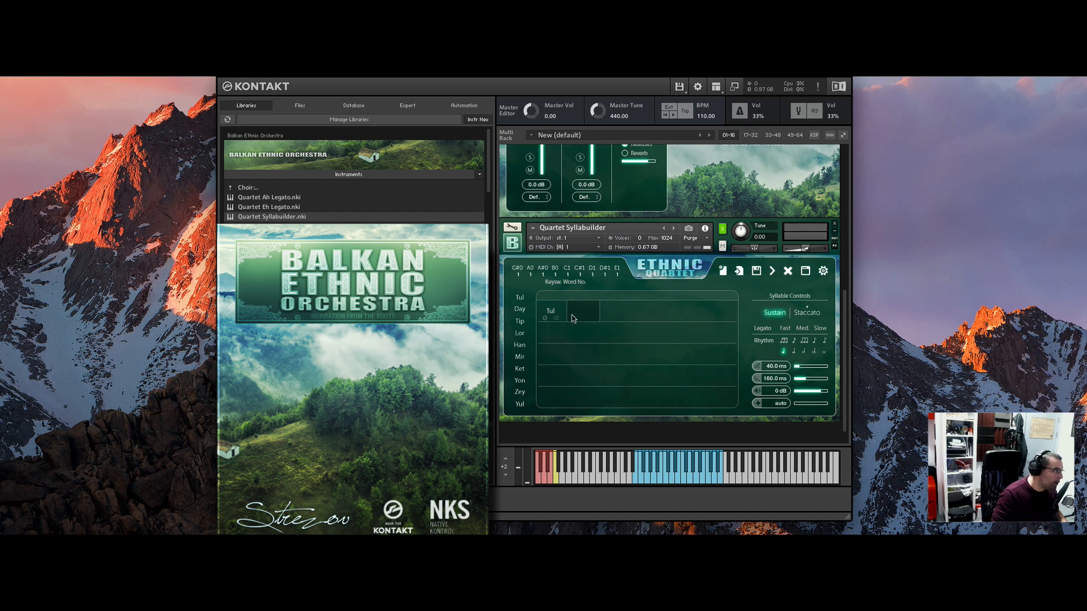
click(567, 311)
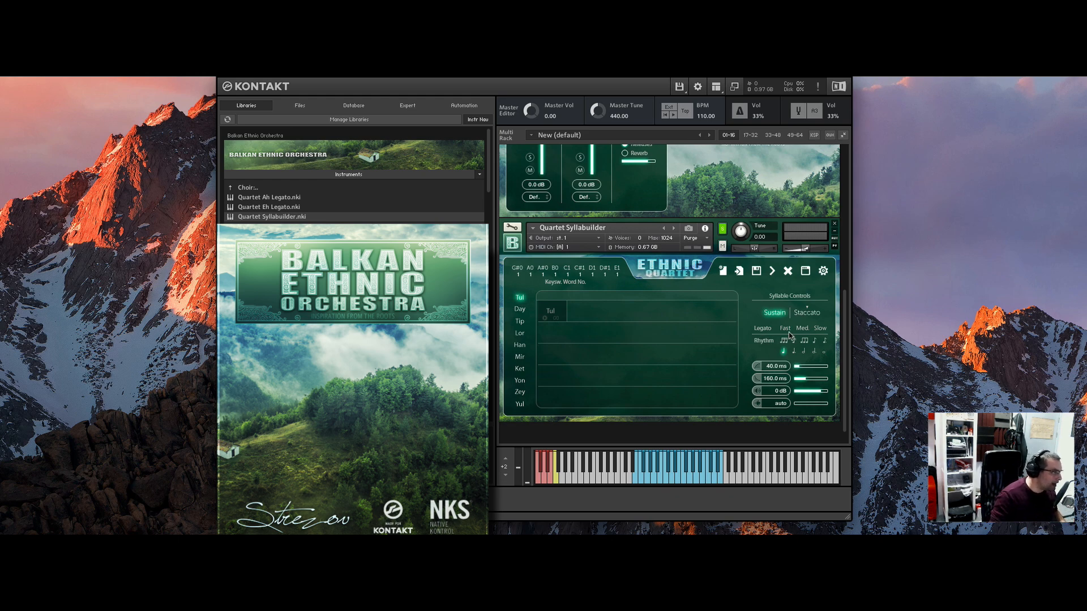
click(521, 311)
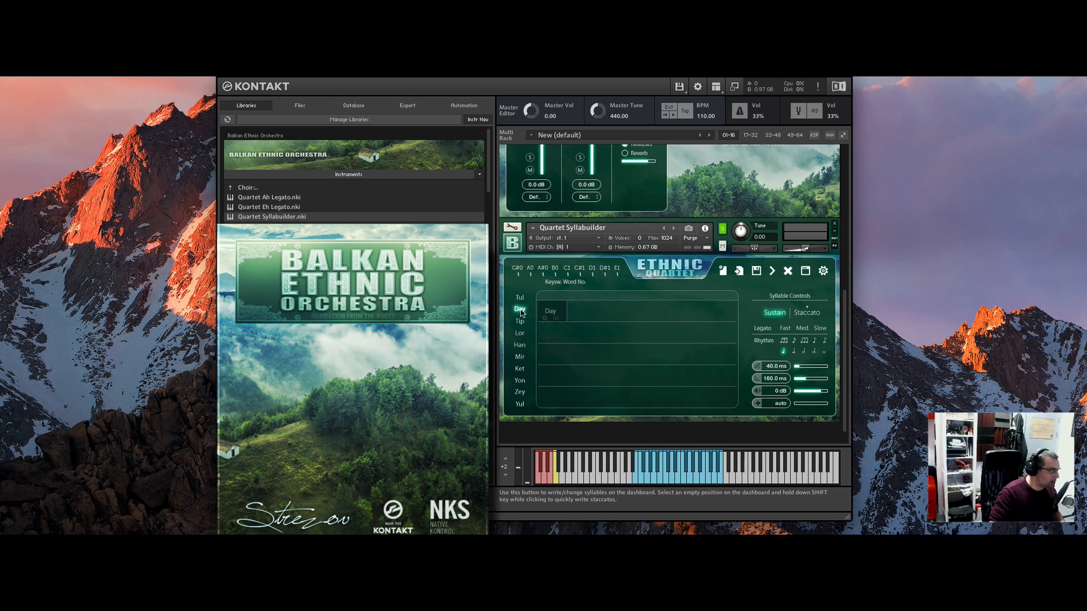
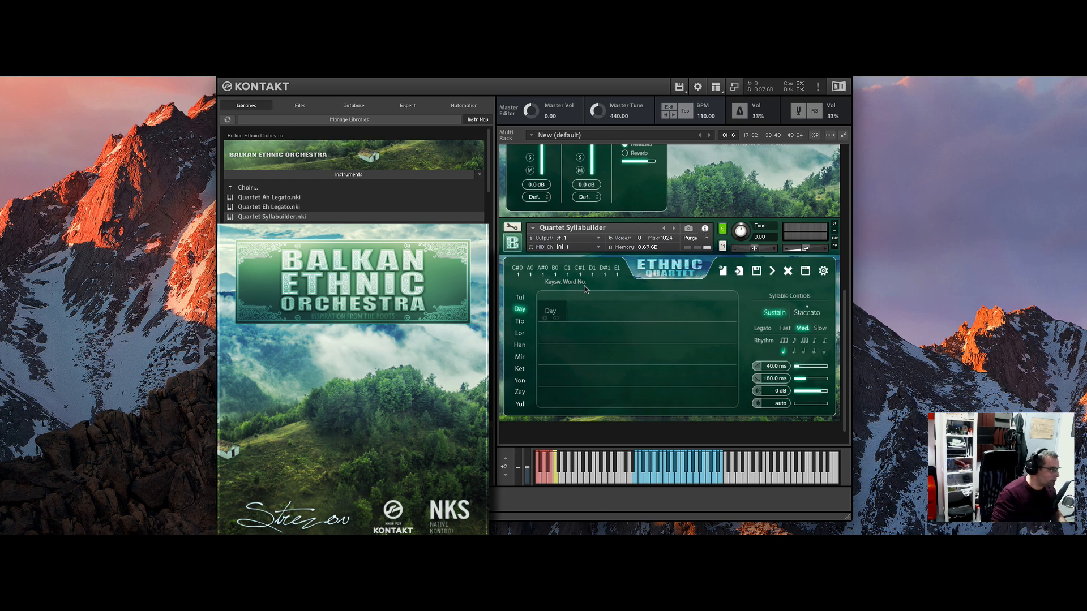
scroll(578, 323, down, 5)
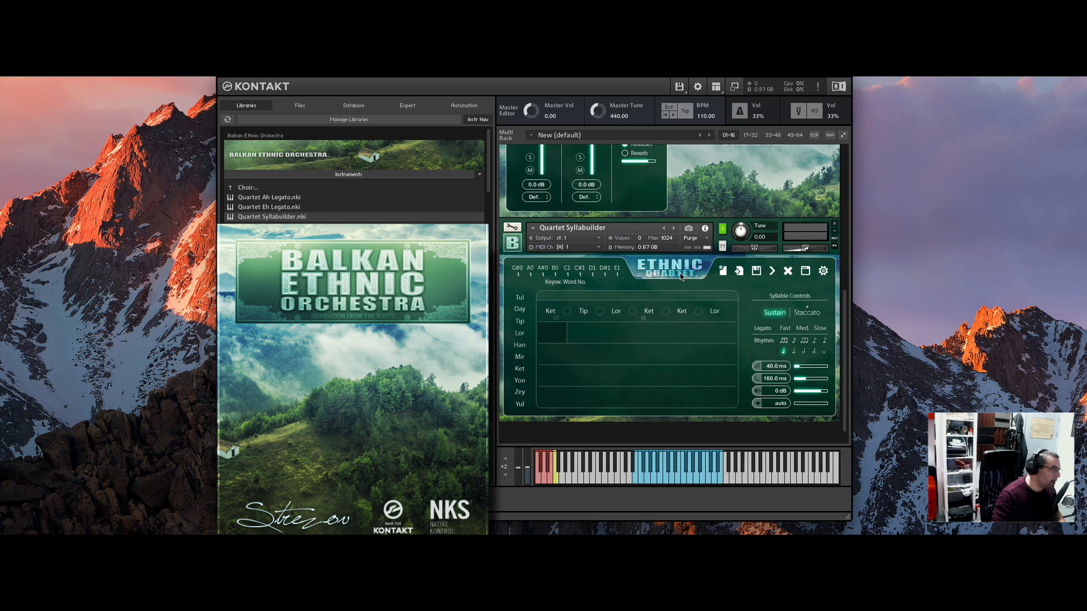
- Browse the hints in the Syllabuilder options, including the Info Pane, word saving, preset deletion and Quick Words pages, and return to the dashboard
click(823, 271)
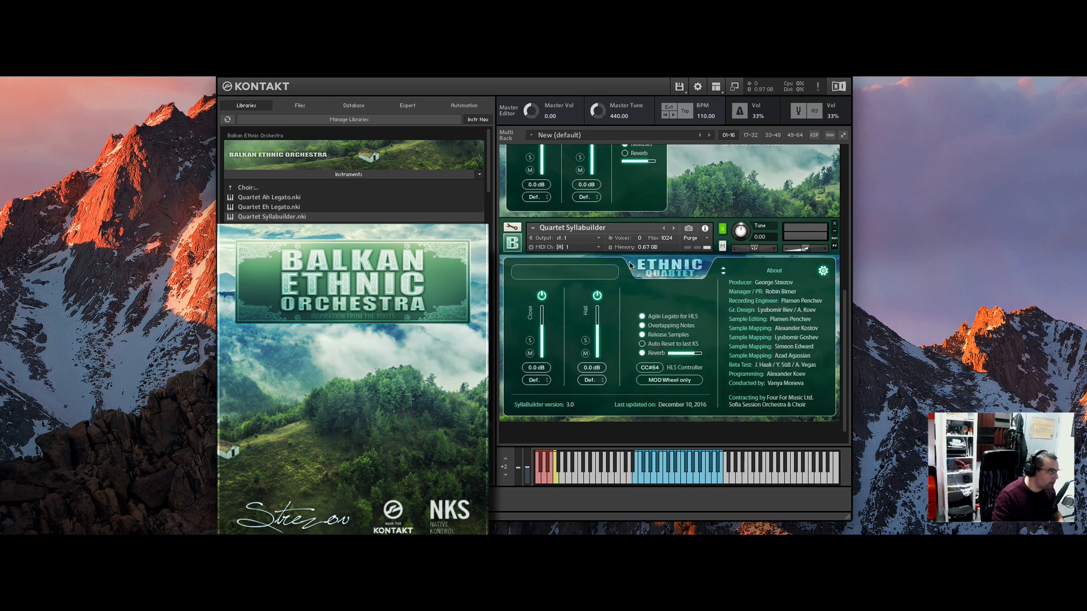
click(724, 270)
click(724, 270)
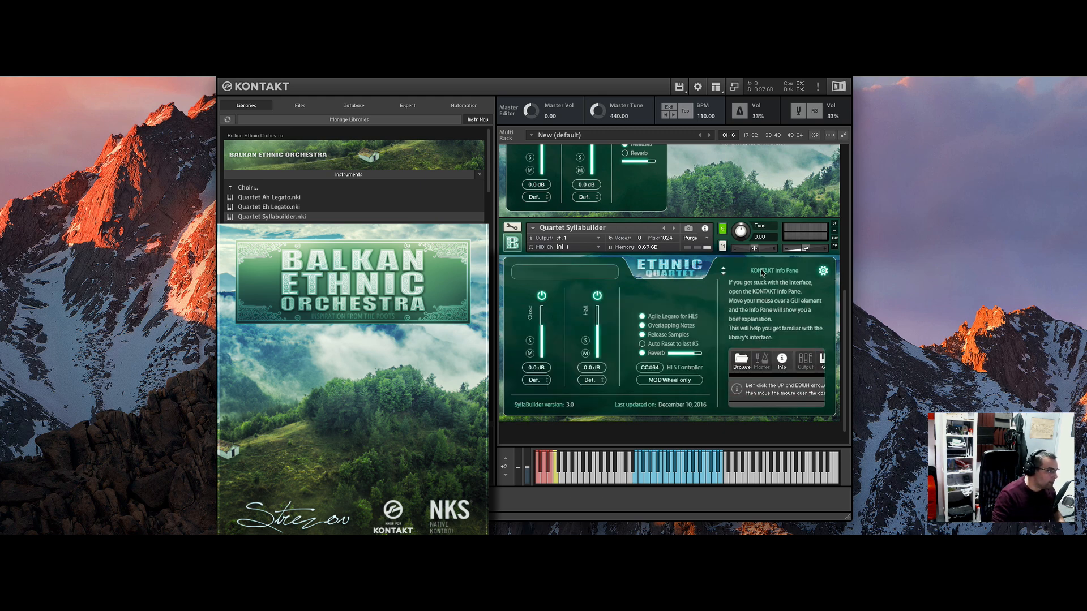
click(723, 270)
click(724, 270)
click(723, 270)
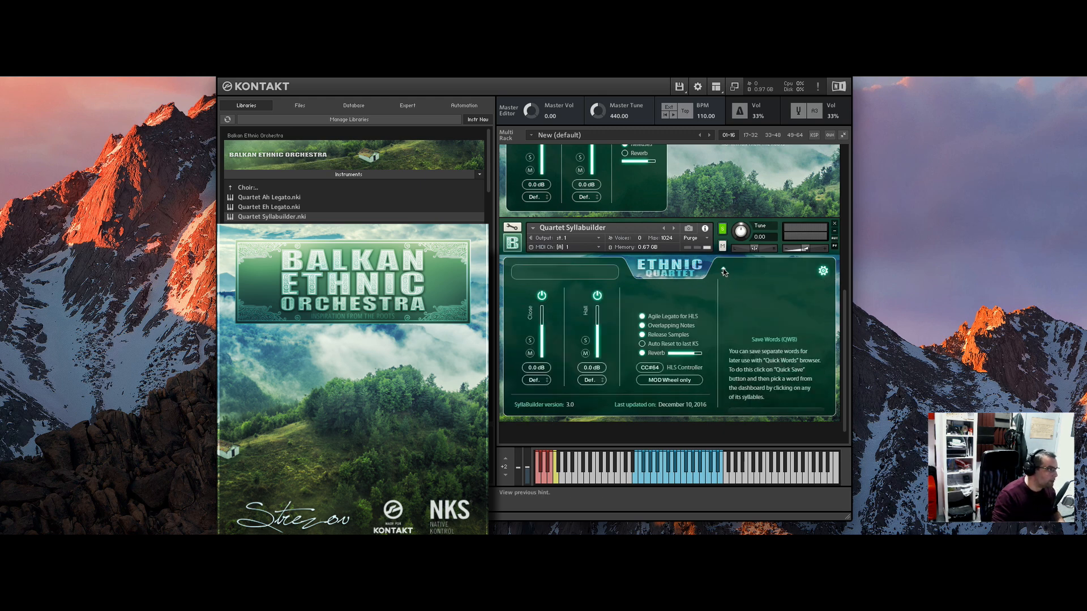
click(723, 271)
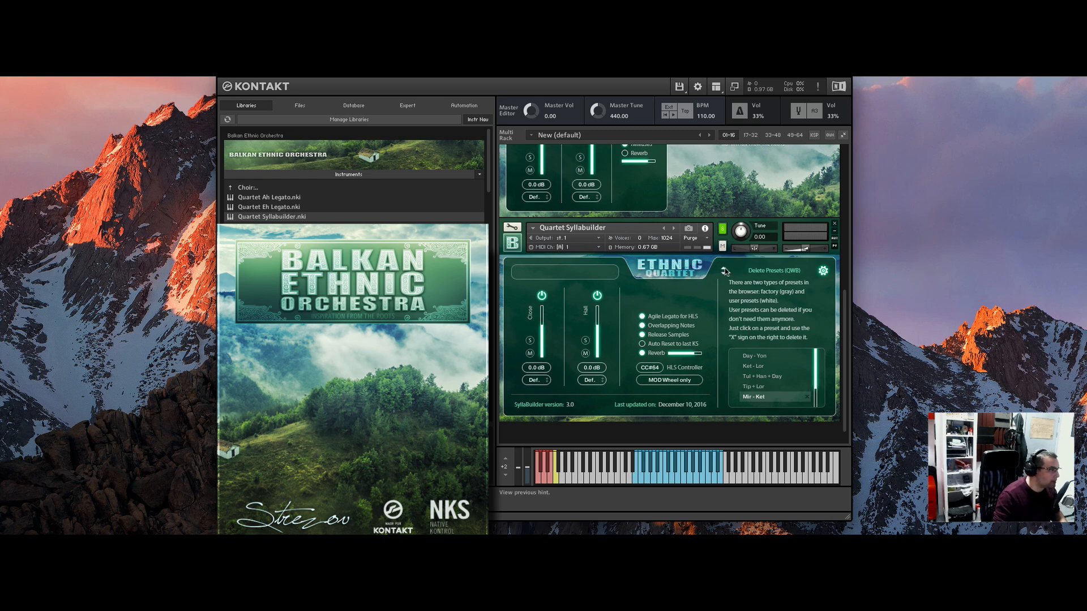
click(725, 272)
click(725, 272)
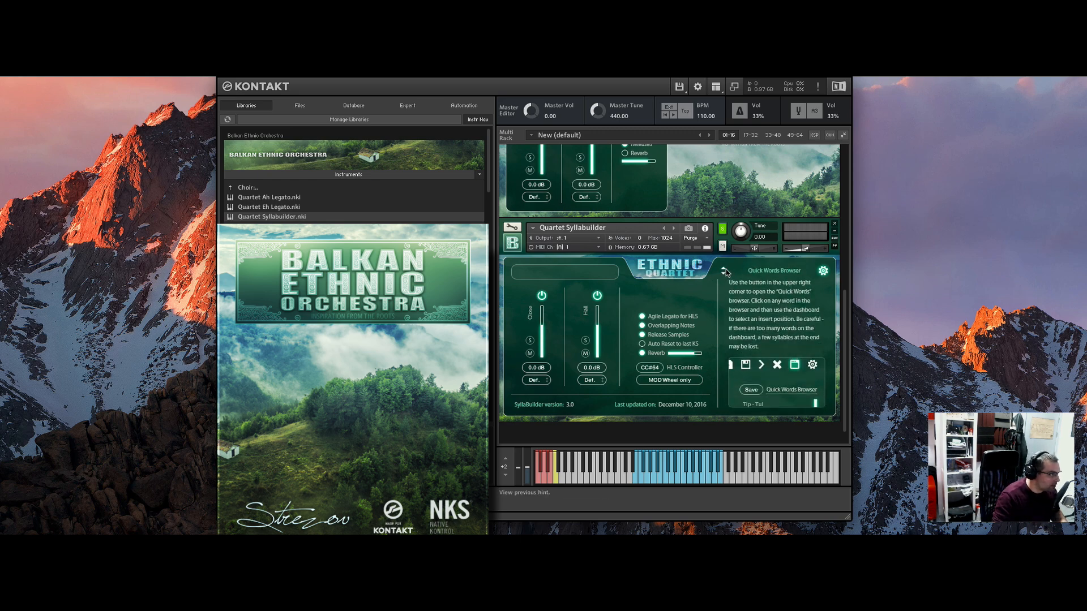
click(824, 271)
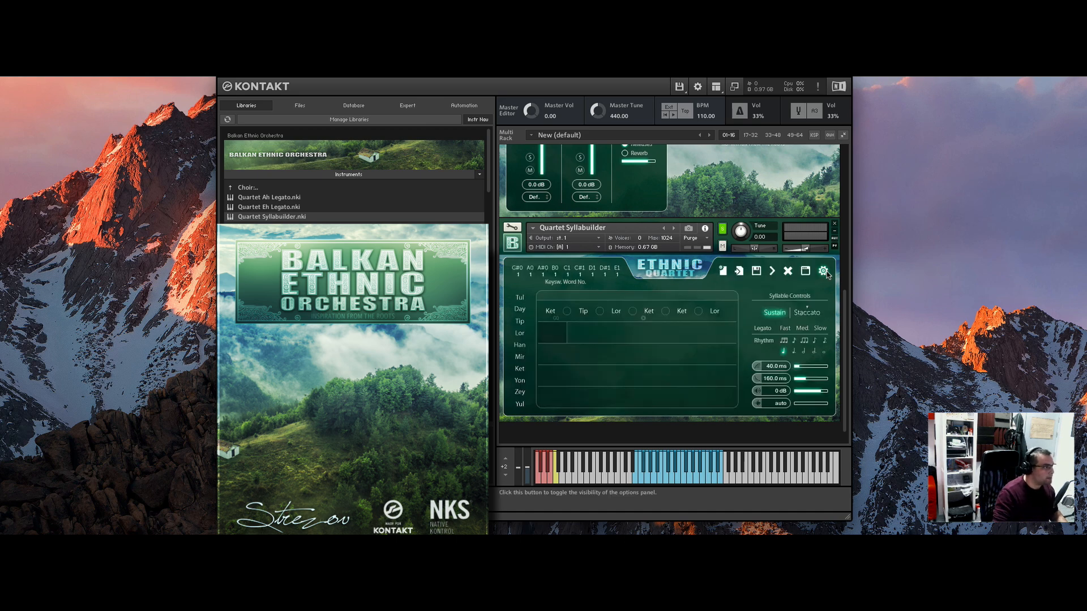
- Examine the mic, legato, release, reverb and HLS controller settings in the Syllabuilder options, and return to the dashboard
click(824, 273)
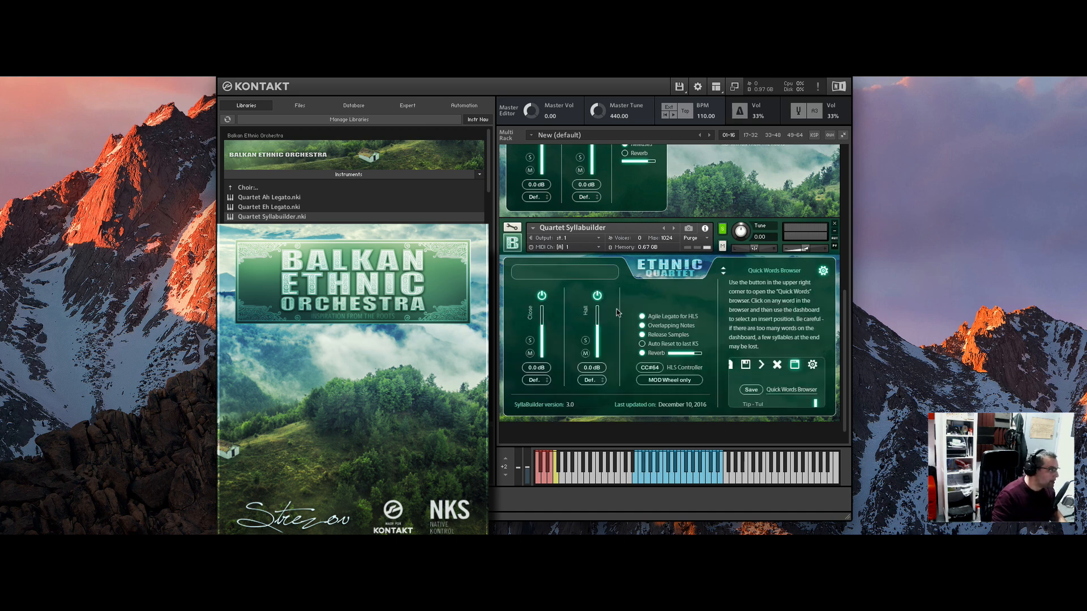
click(824, 272)
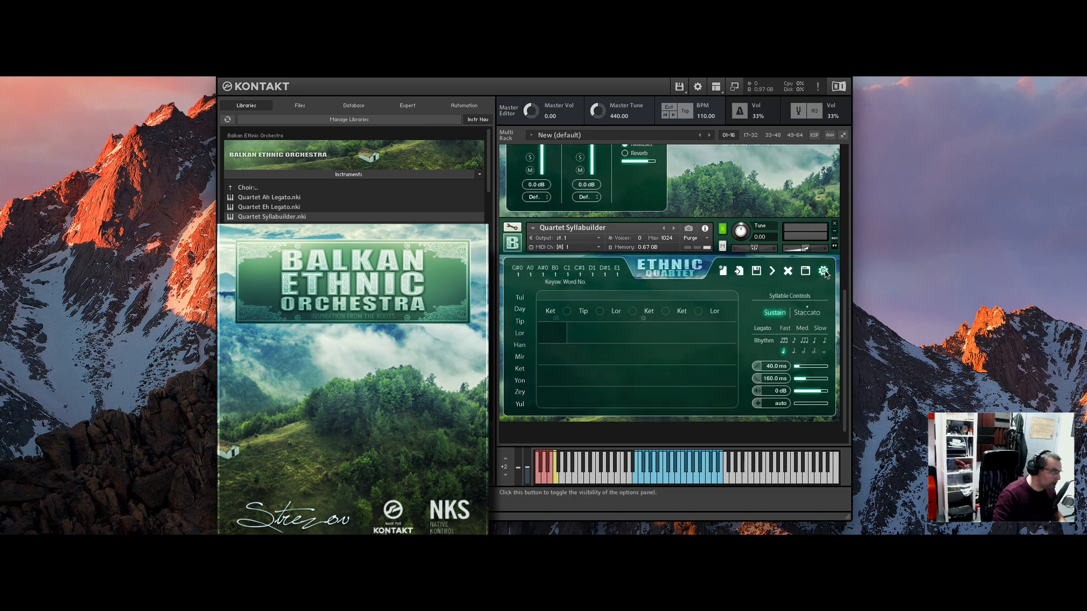
click(824, 272)
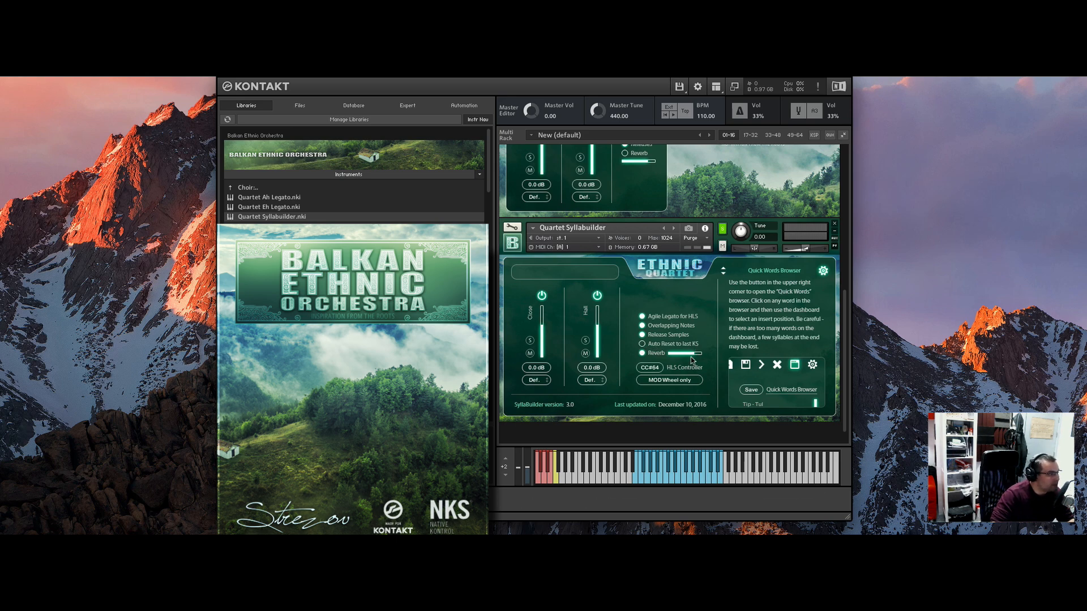
click(823, 272)
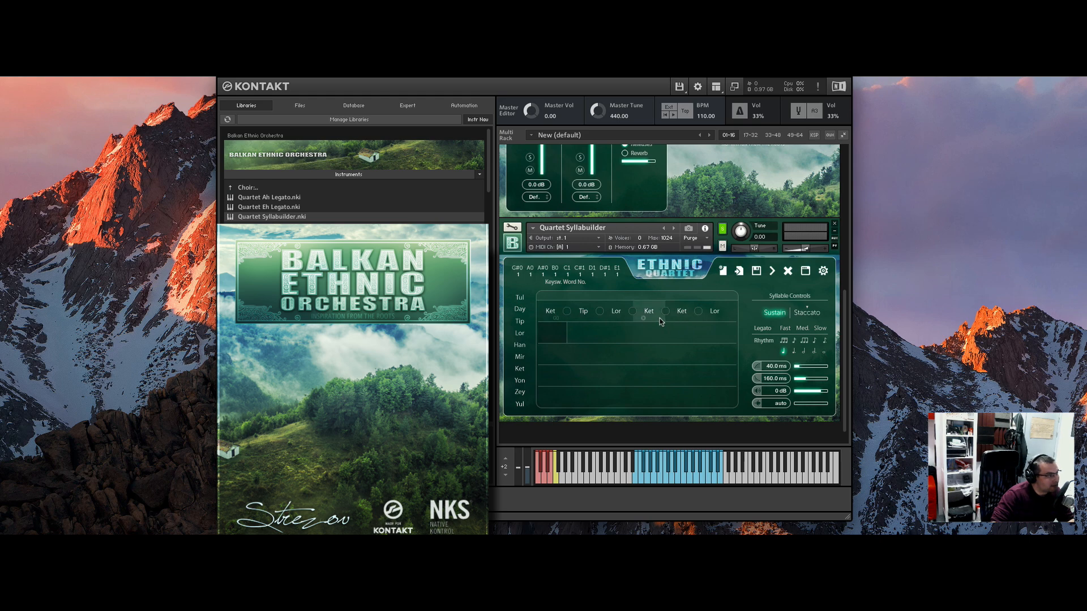
- Compare the MOD Wheel only and MOD Wheel + CC#2 modes for controlling the dynamic layers in the Syllabuilder options
click(825, 273)
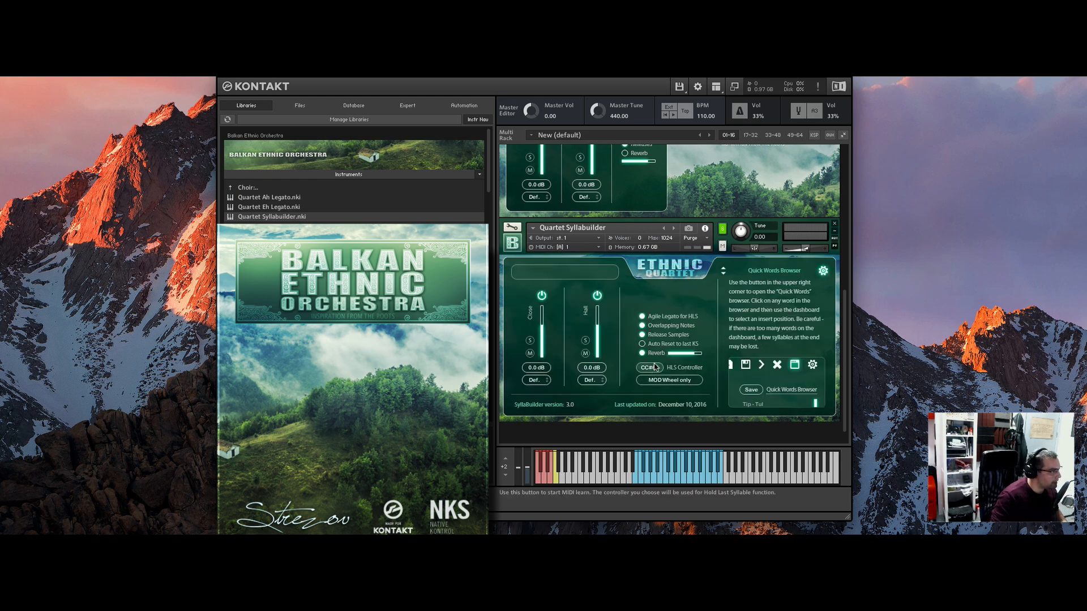
click(678, 385)
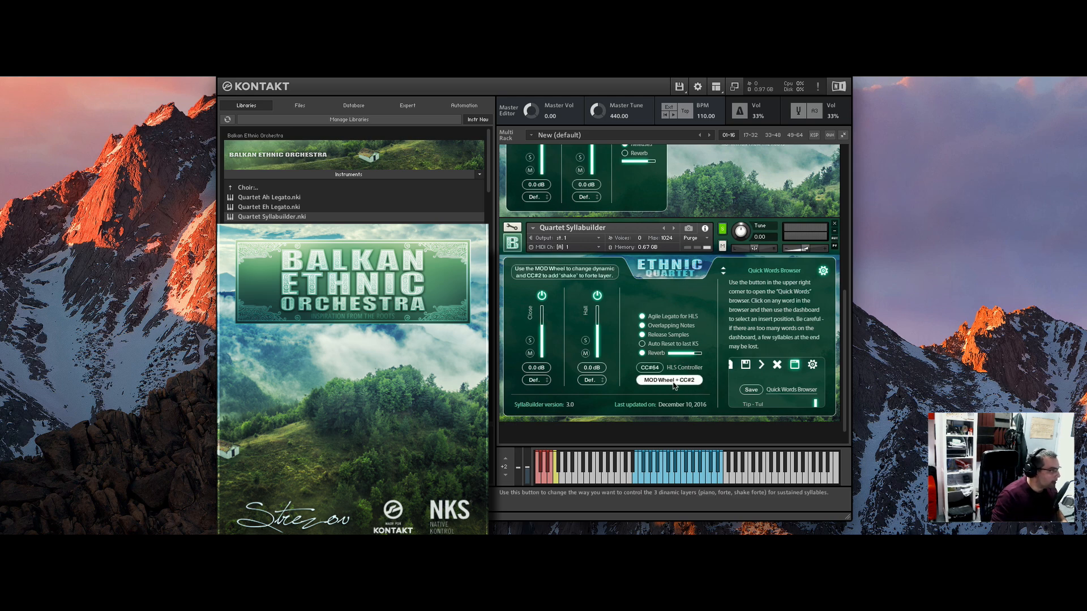
click(674, 386)
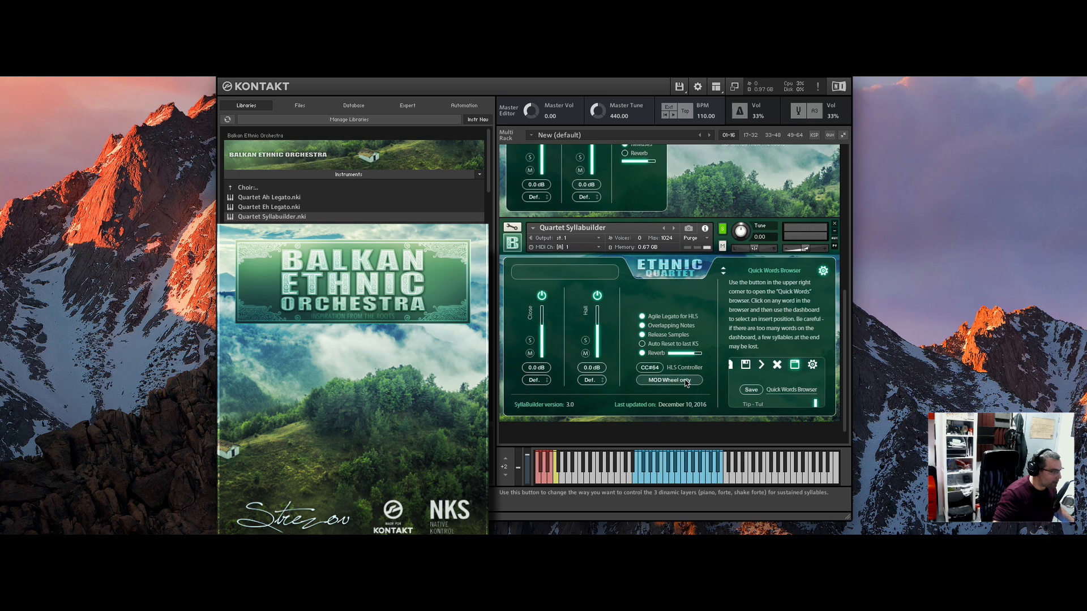
click(686, 381)
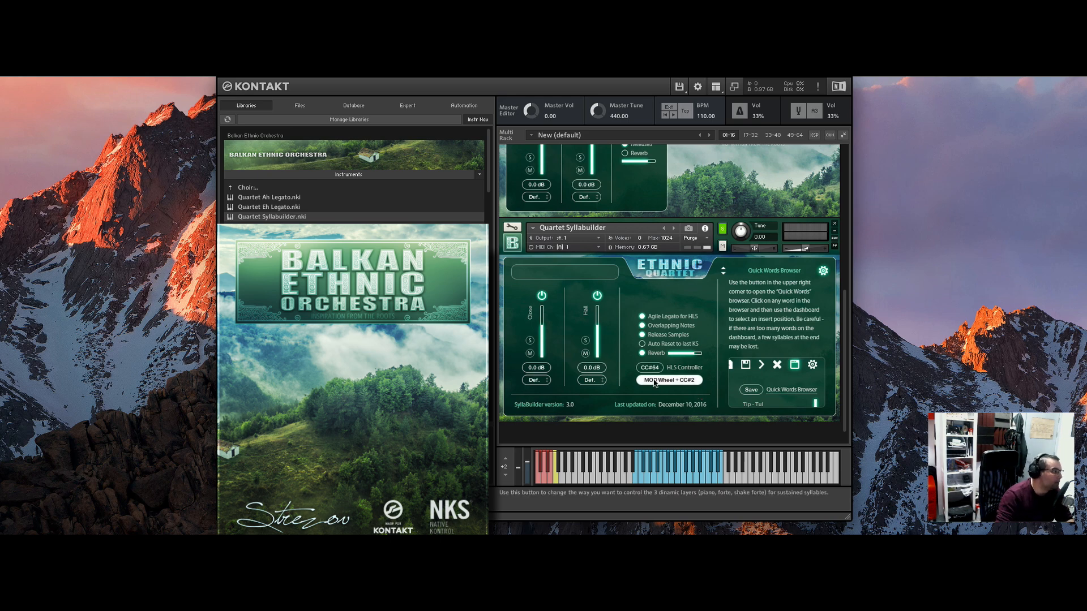
click(690, 381)
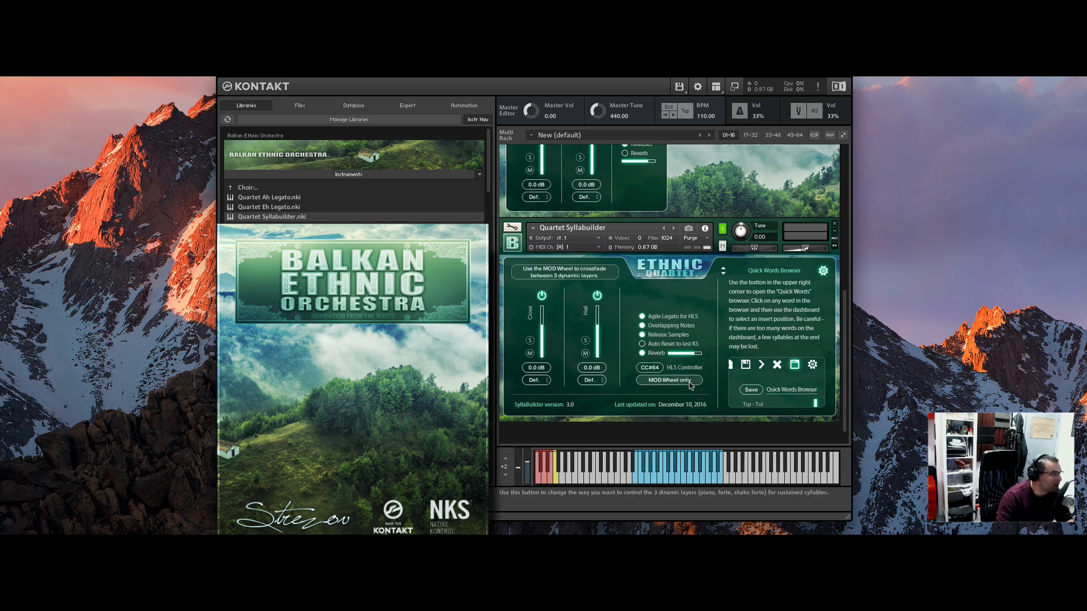
click(690, 384)
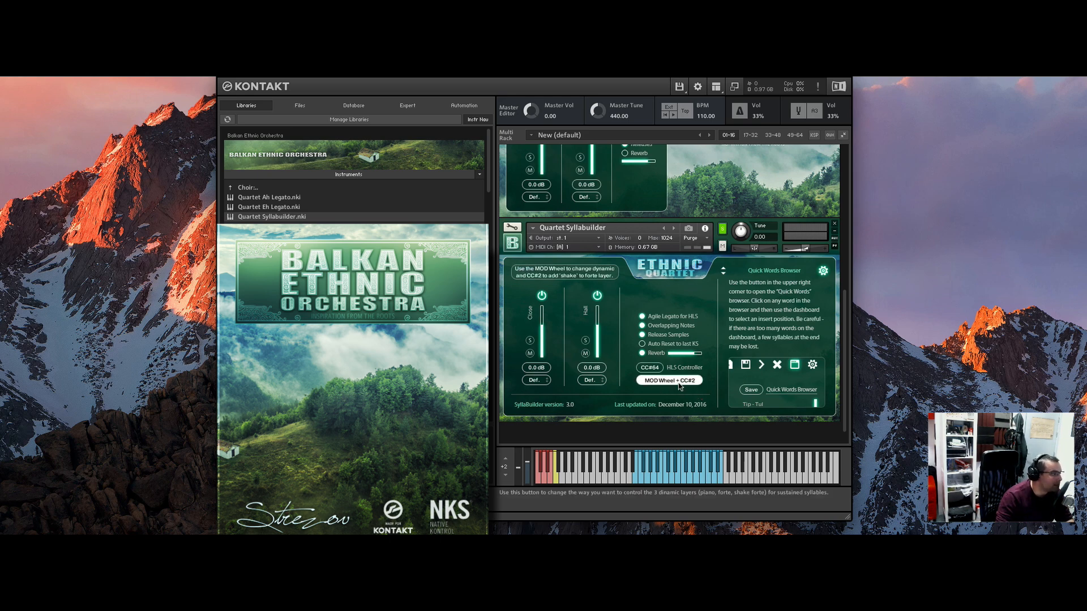
click(690, 383)
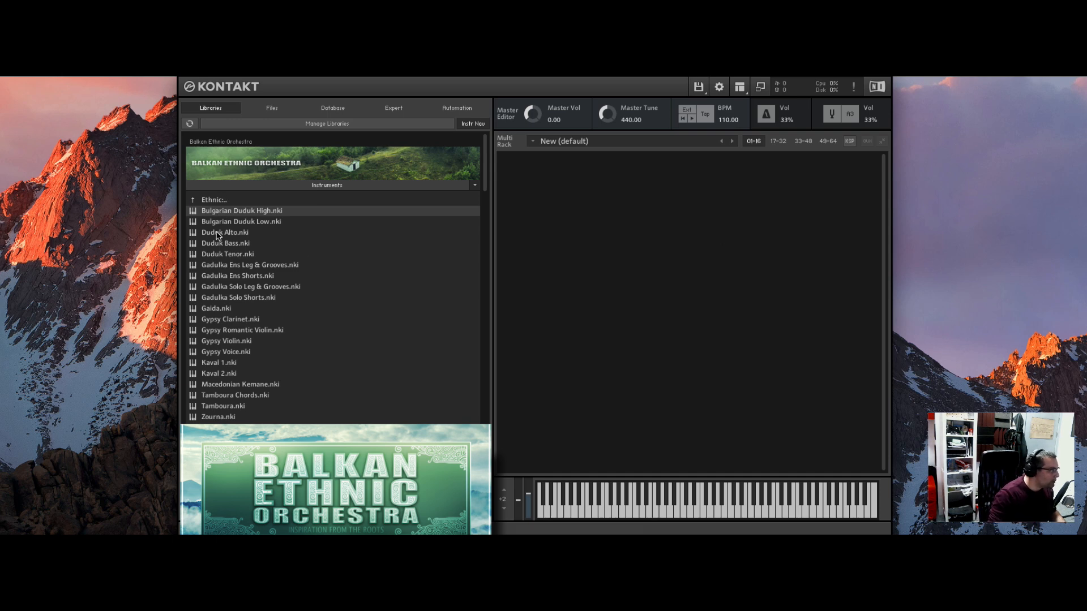
- Load the Bulgarian Duduk High instrument from the Ethnic folder of the Balkan Ethnic Orchestra library
double_click(248, 210)
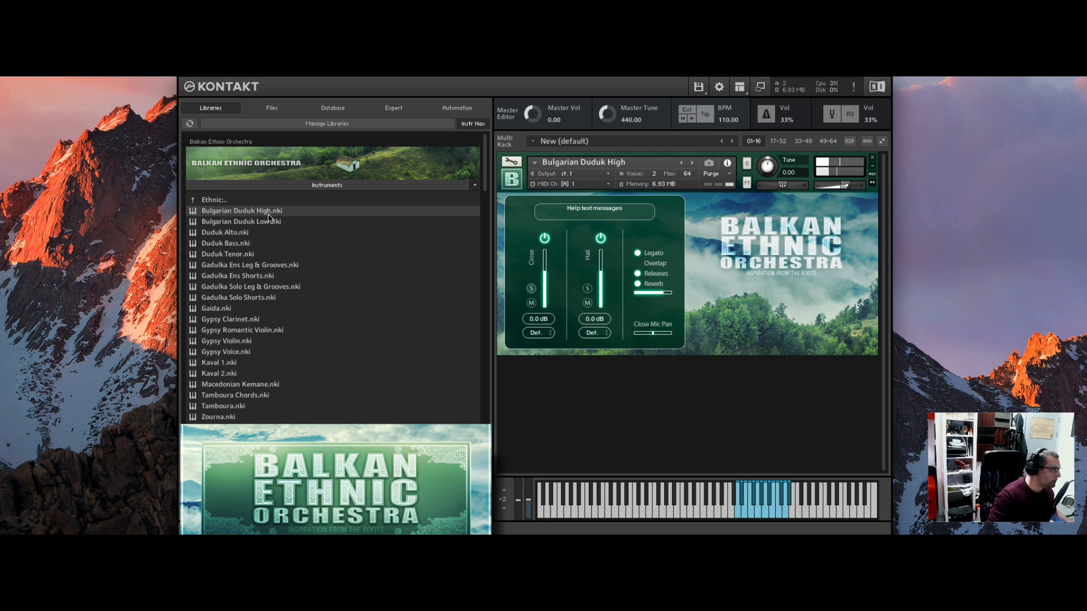
- Load Bulgarian Duduk Low and Duduk Alto one after the other to audition each instrument
drag(229, 223, 784, 254)
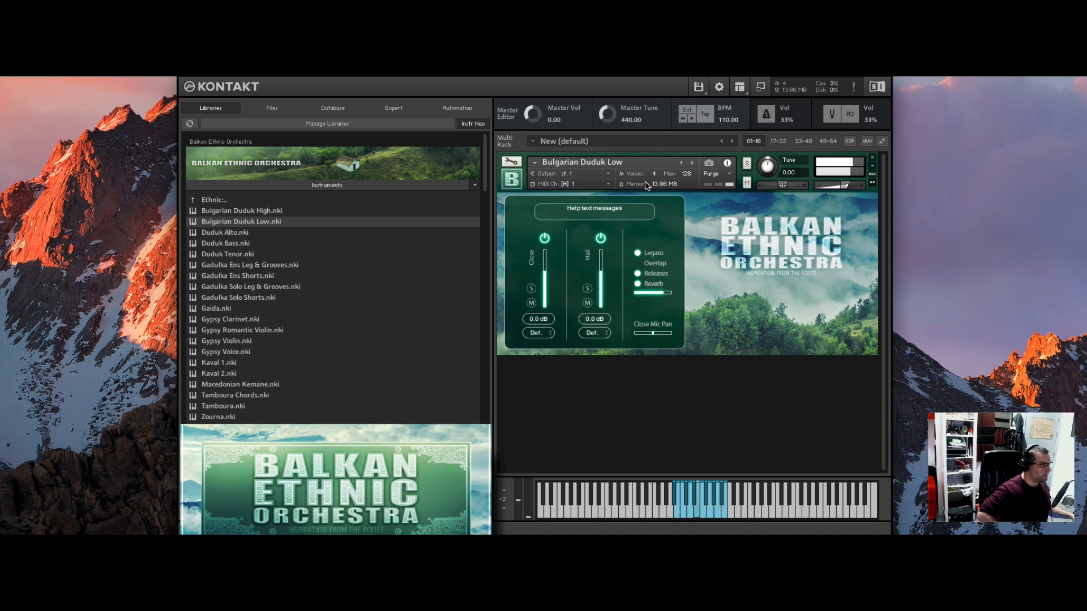
drag(216, 233, 805, 252)
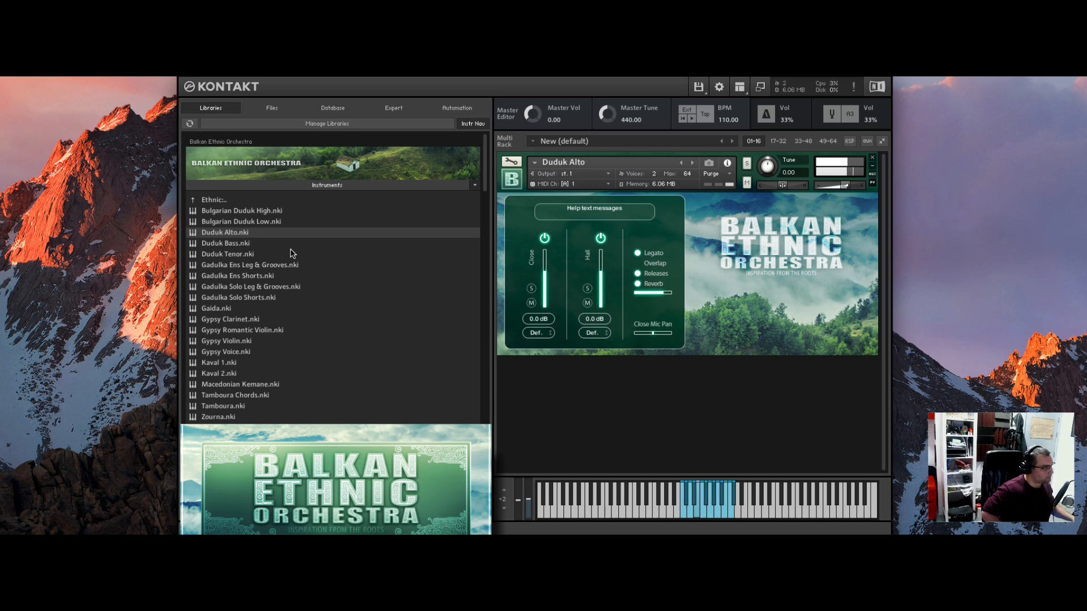
- Load Duduk Bass, shift the on-screen keyboard to octave +2 and play one of its green phrase keys
drag(293, 244, 766, 233)
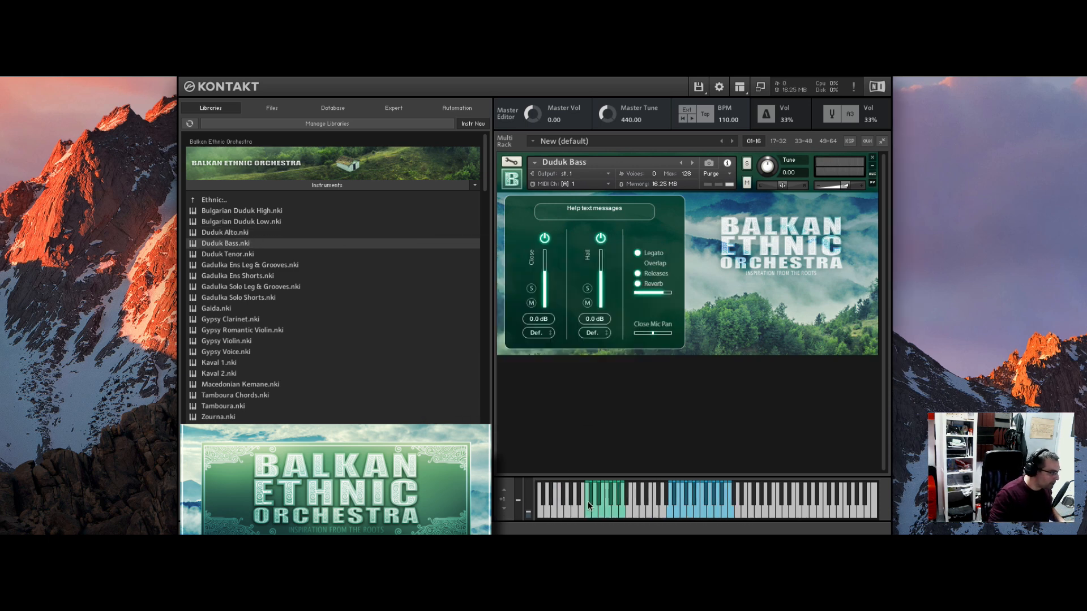
click(504, 490)
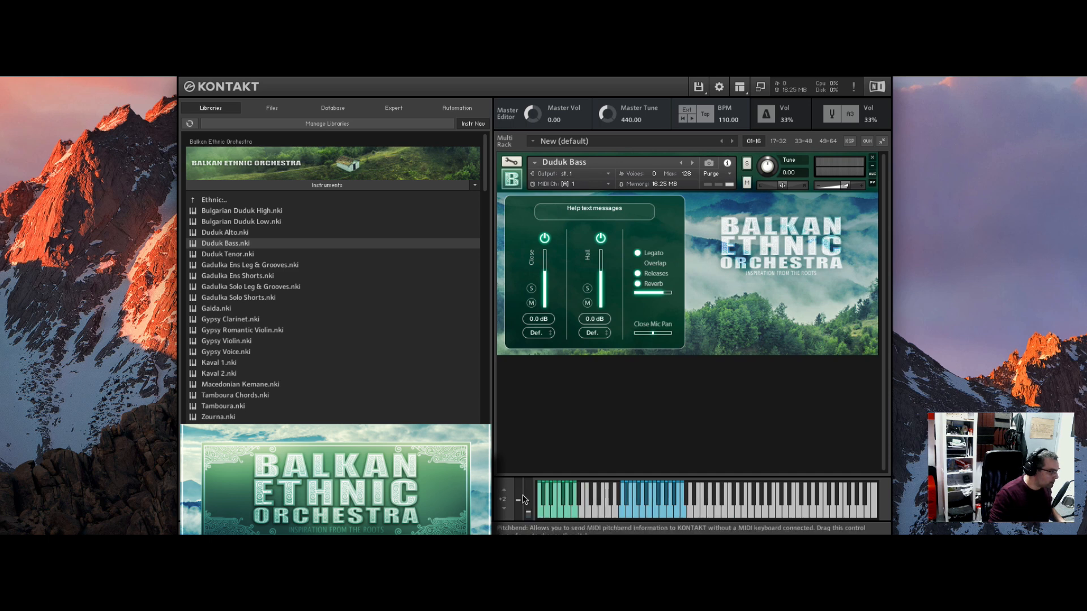
click(560, 513)
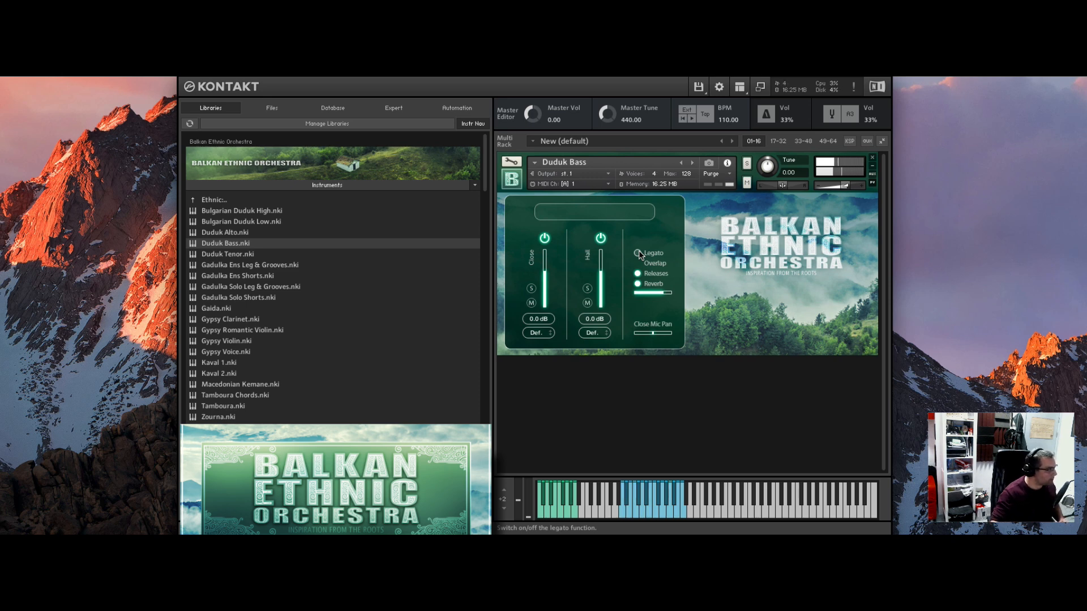
- Replace the current instrument with Duduk Tenor from the Ethnic folder
click(217, 255)
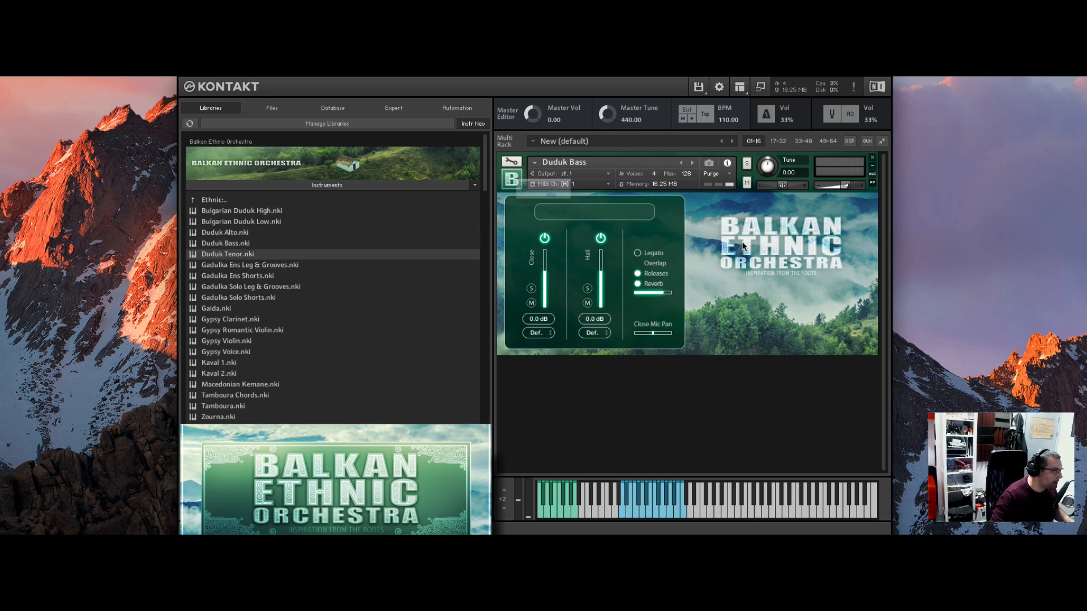
drag(743, 246, 738, 245)
click(628, 216)
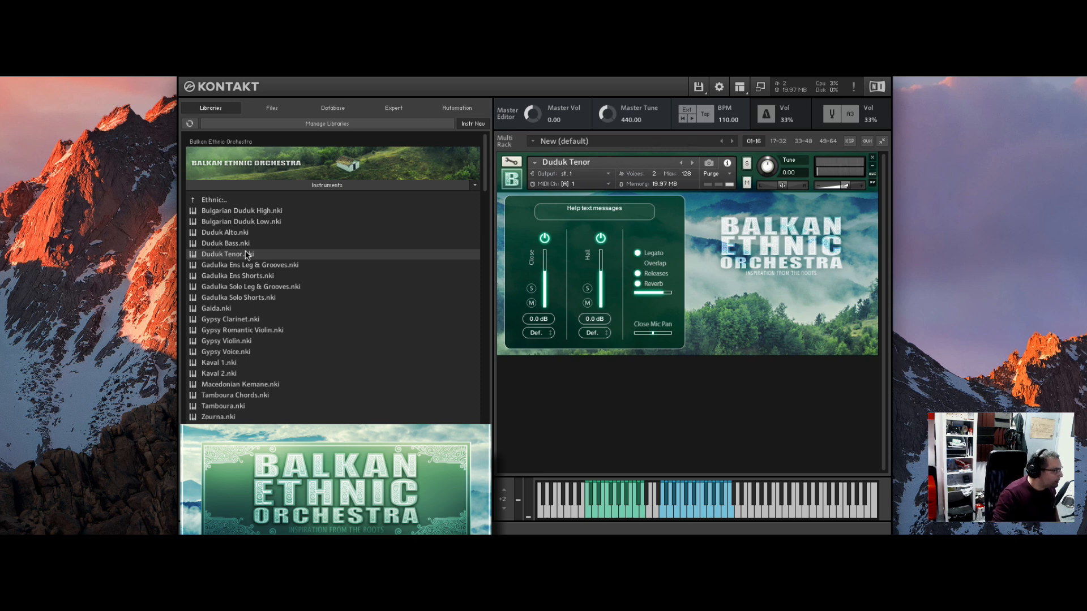
- Load the ensemble gadulka instruments for audition, first Gadulka Ens Leg & Grooves and after it Gadulka Ens Shorts
click(225, 268)
drag(218, 269, 691, 240)
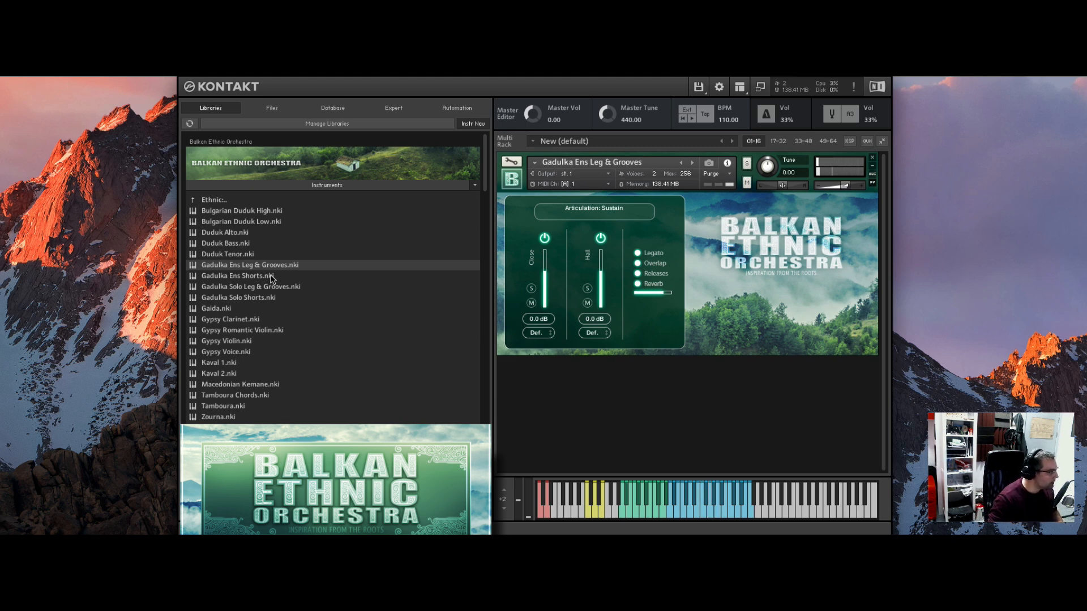
drag(271, 277, 569, 252)
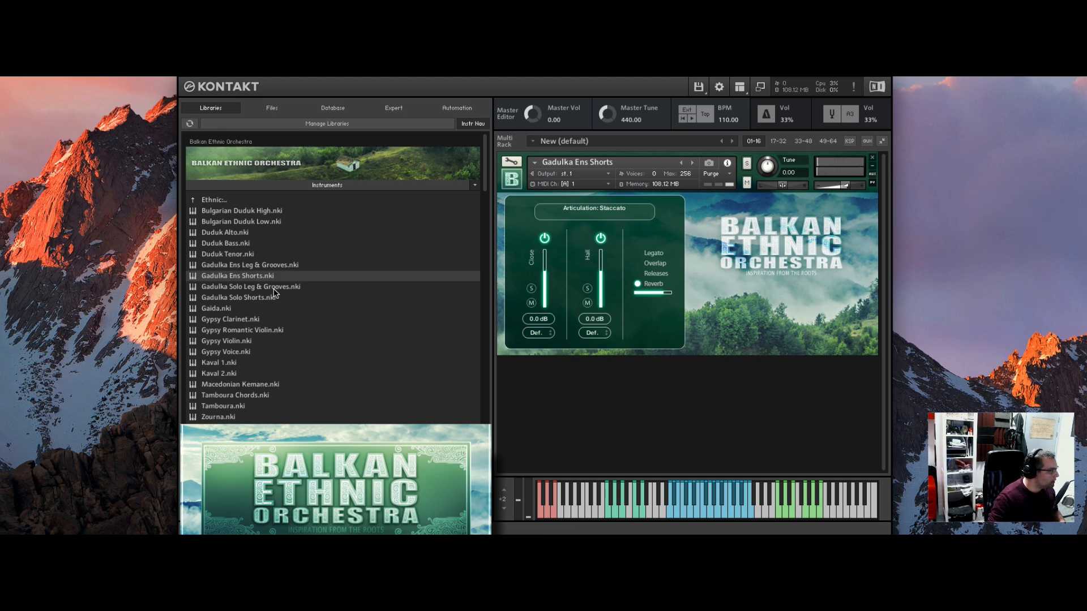
- Load Gadulka Solo Leg & Grooves and trigger one of its red keyswitches
drag(275, 287, 520, 274)
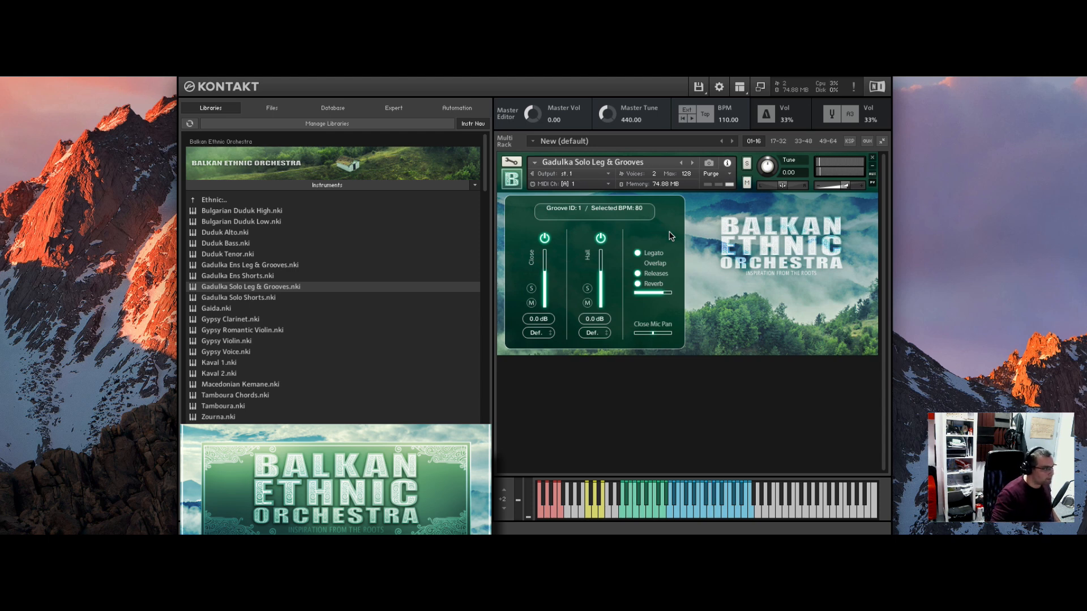
click(555, 501)
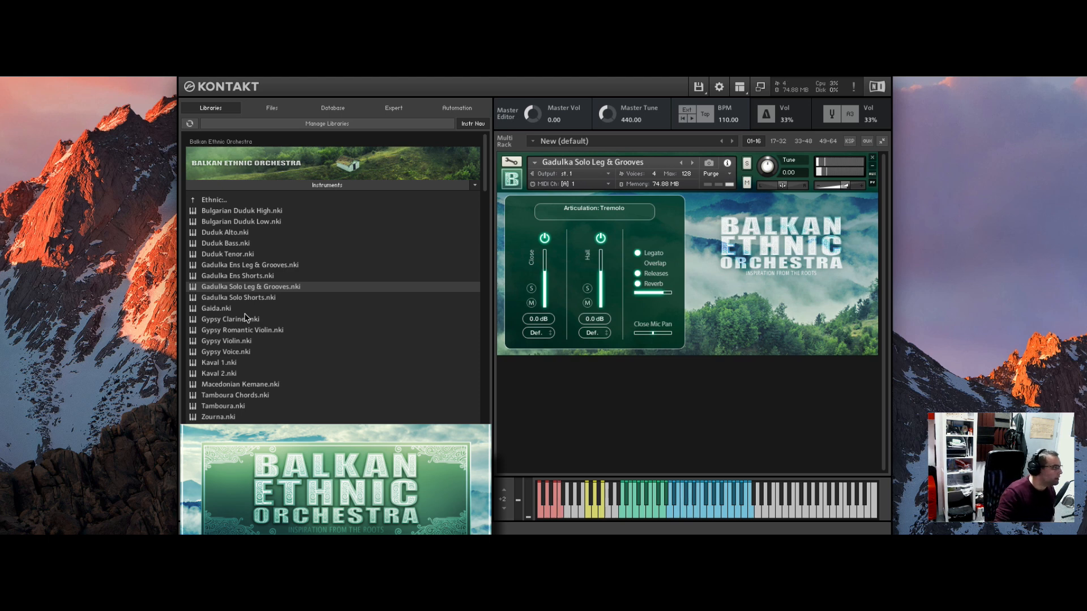
- Load Gadulka Solo Shorts and compare its Close mic volume at 9.5 dB and at the 0.0 dB default
drag(238, 298, 663, 251)
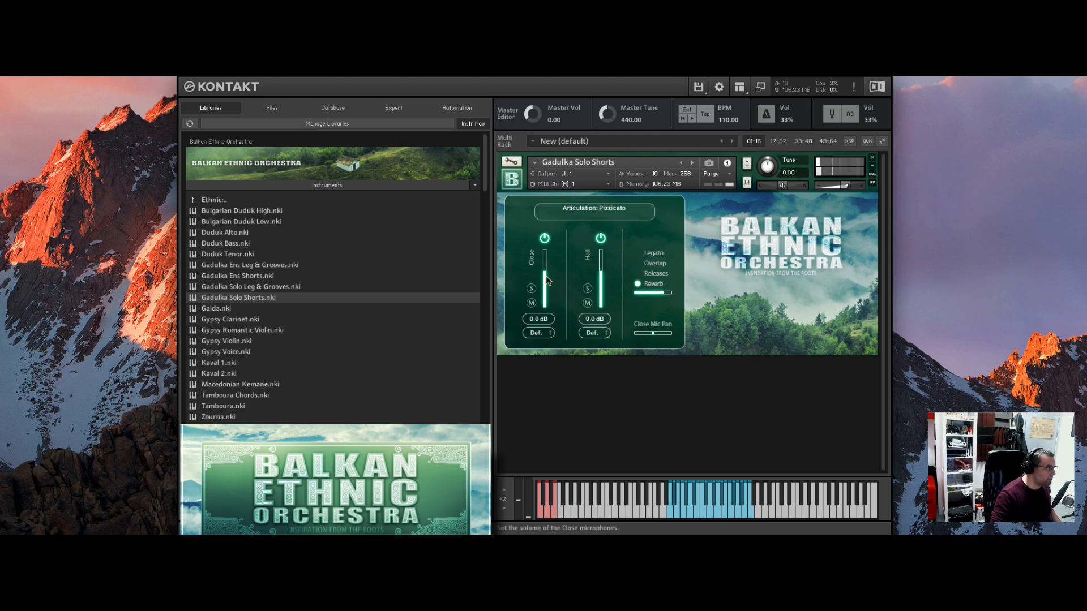
drag(547, 281, 551, 267)
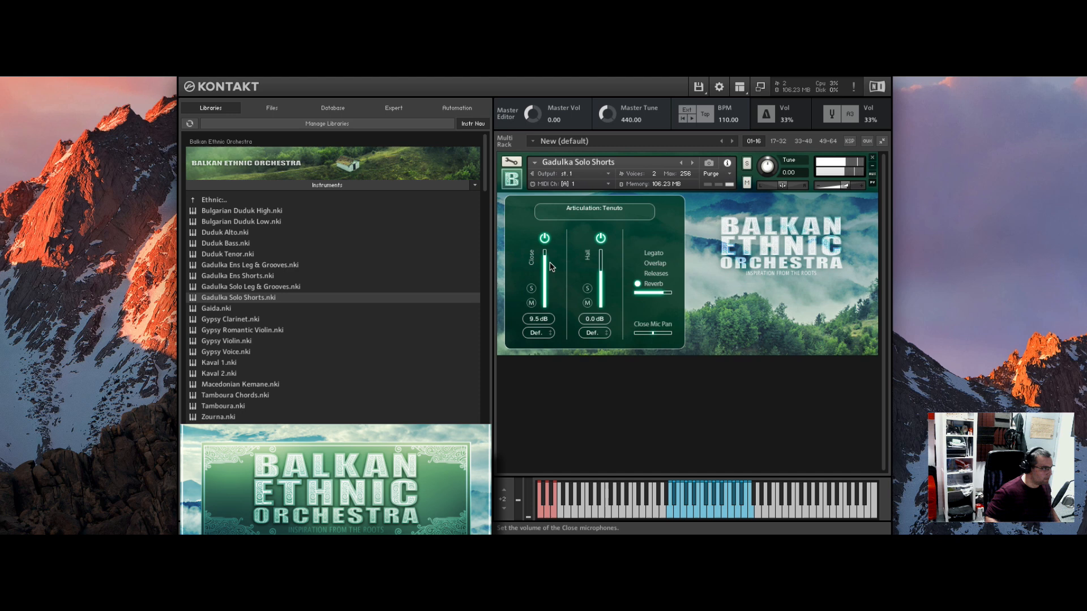
ctrl+click(546, 264)
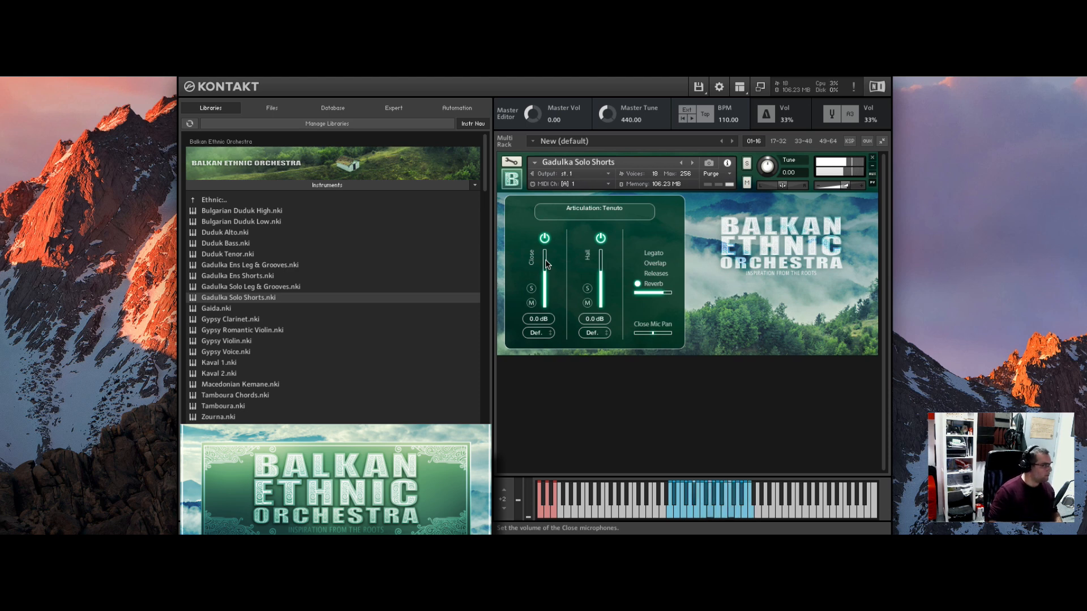
- Load Gaida and Gypsy Clarinet one after the other to audition each instrument
drag(273, 310, 804, 248)
click(637, 217)
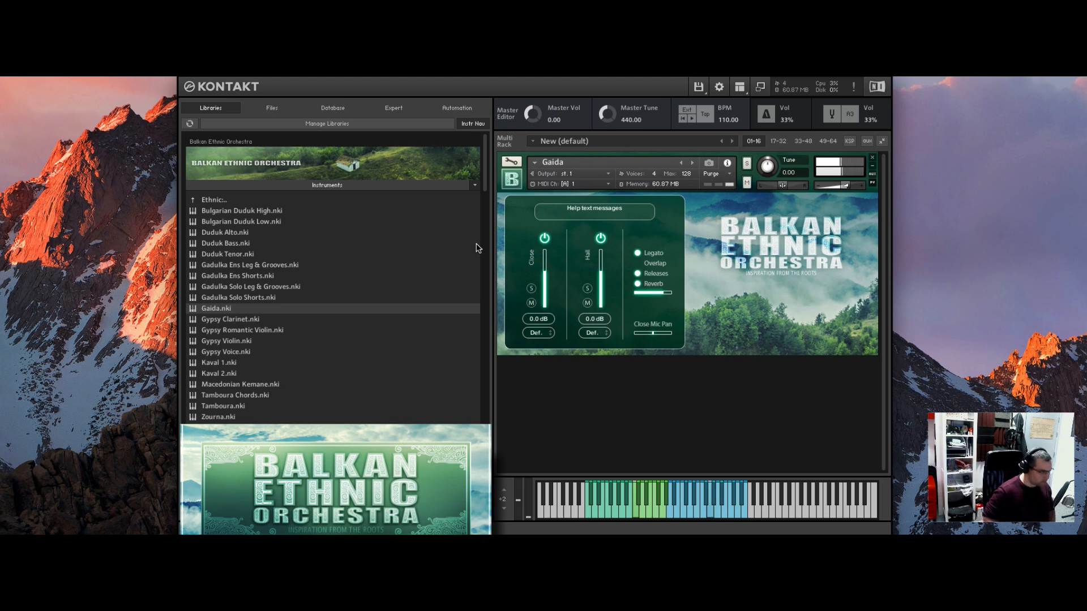
double_click(249, 319)
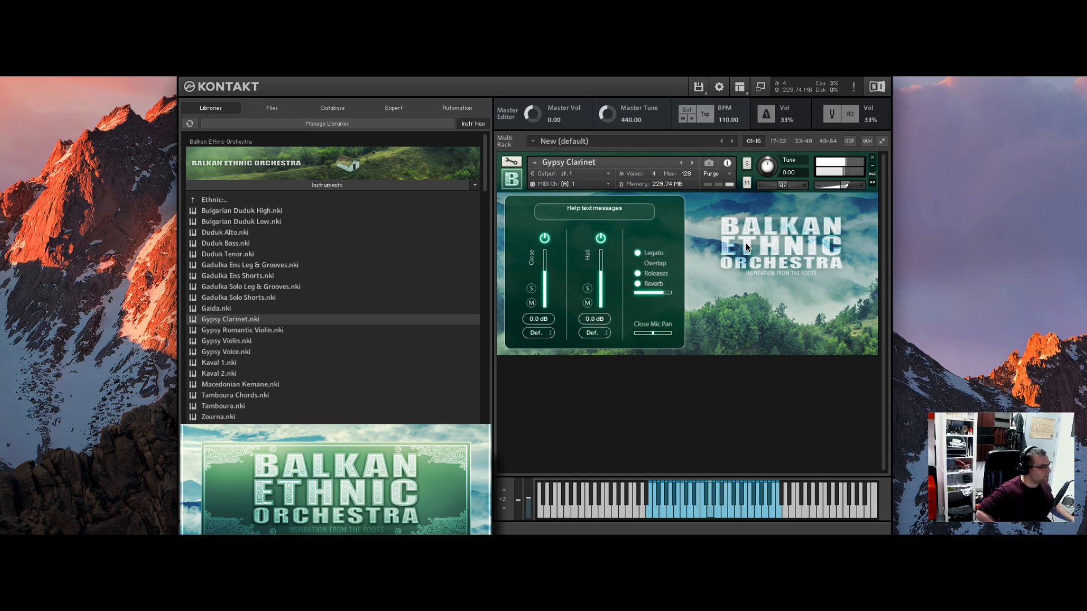
- Load Gypsy Romantic Violin, Gypsy Violin and Gypsy Voice in turn to audition each instrument
double_click(260, 331)
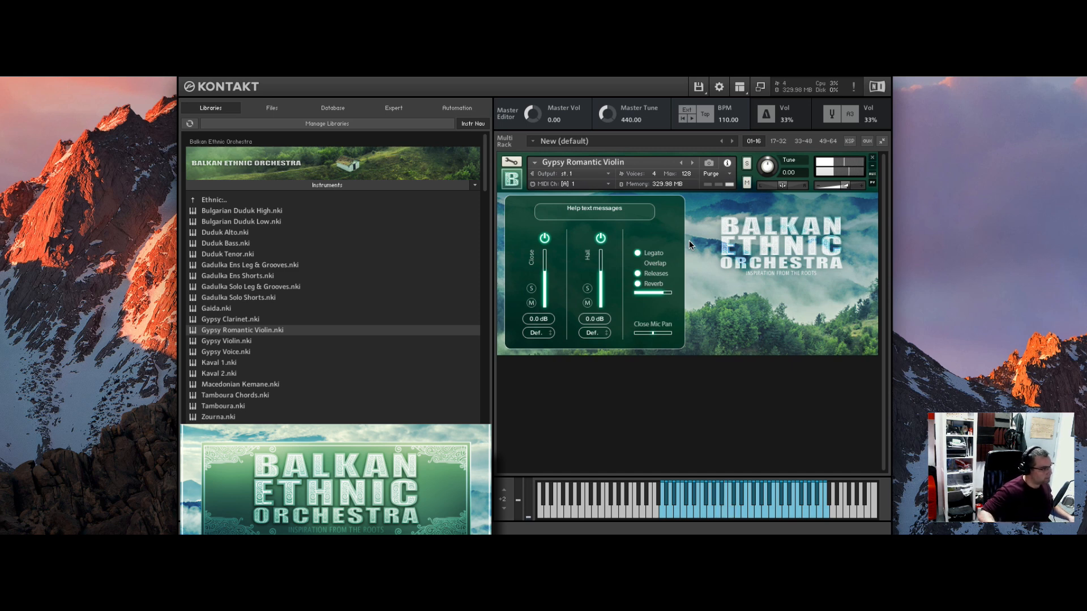
drag(240, 341, 723, 247)
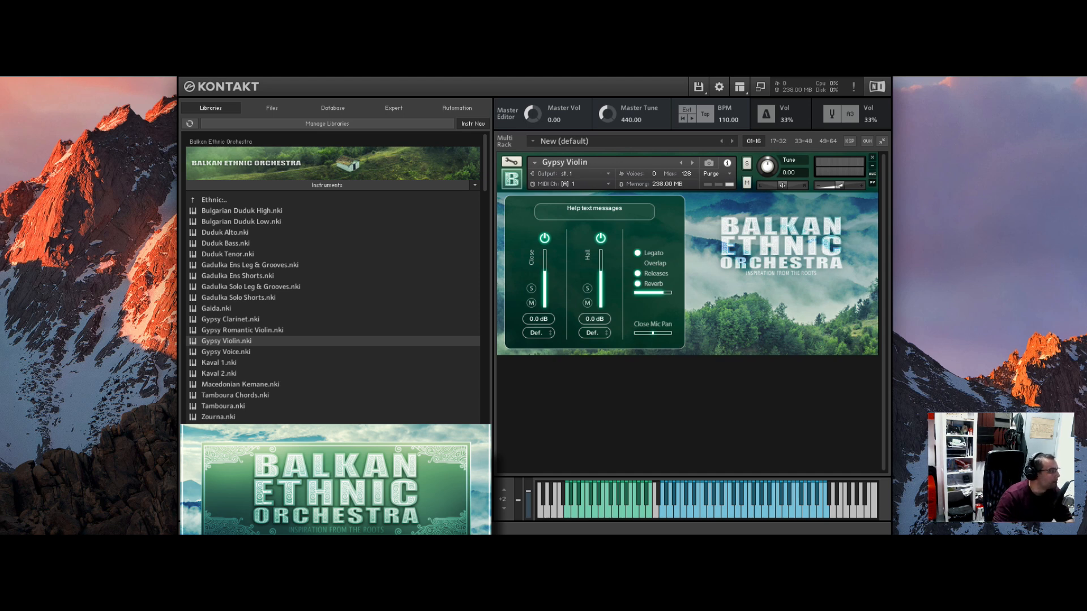
double_click(245, 352)
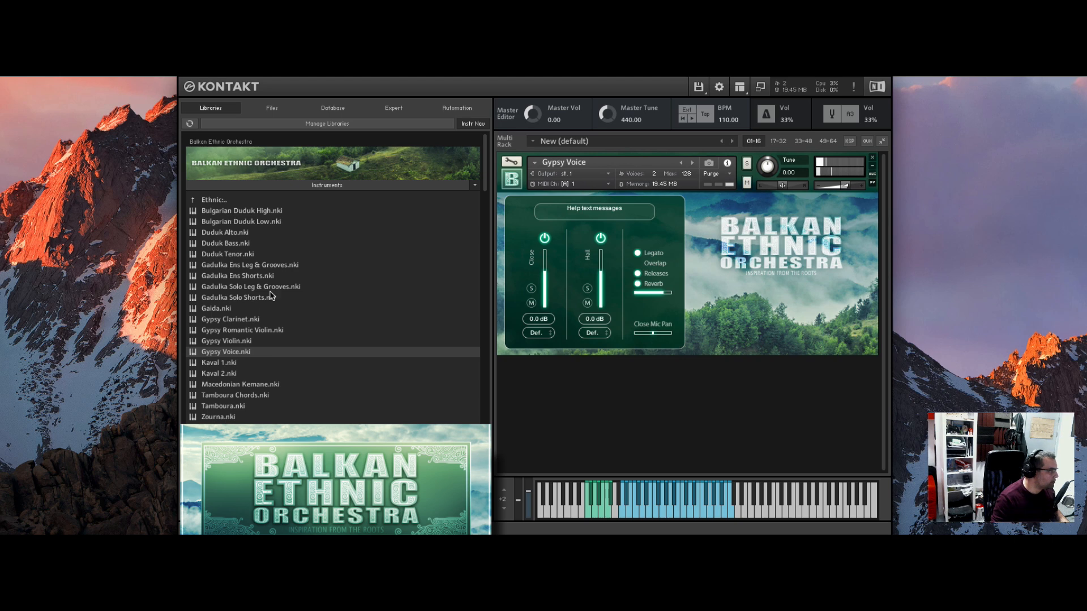
- Load Kaval 1, Kaval 2 and Macedonian Kemane in turn to audition each instrument
click(223, 364)
drag(225, 367, 744, 286)
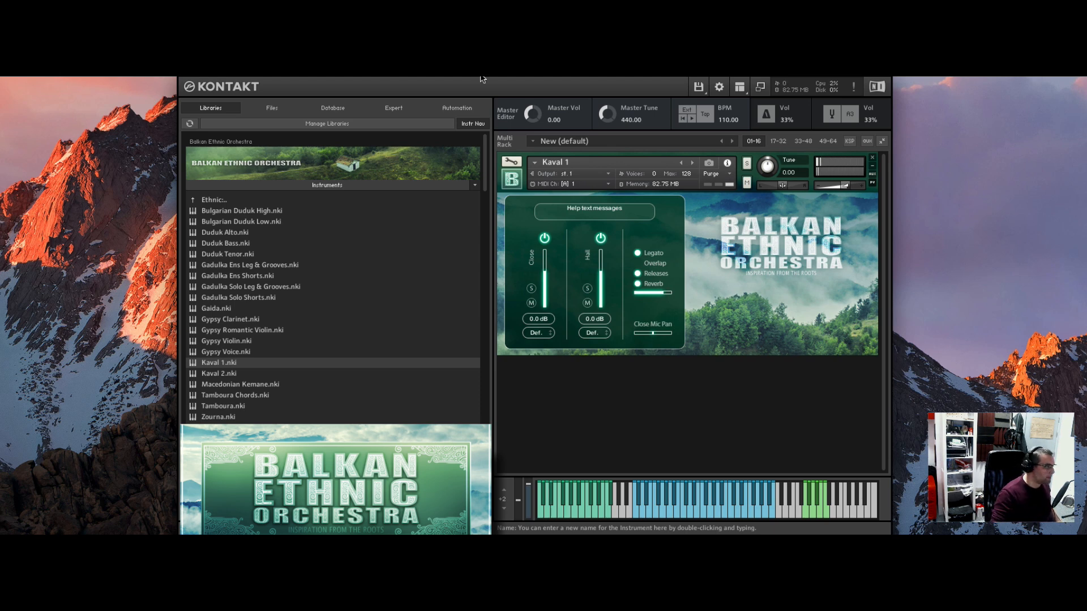
click(209, 375)
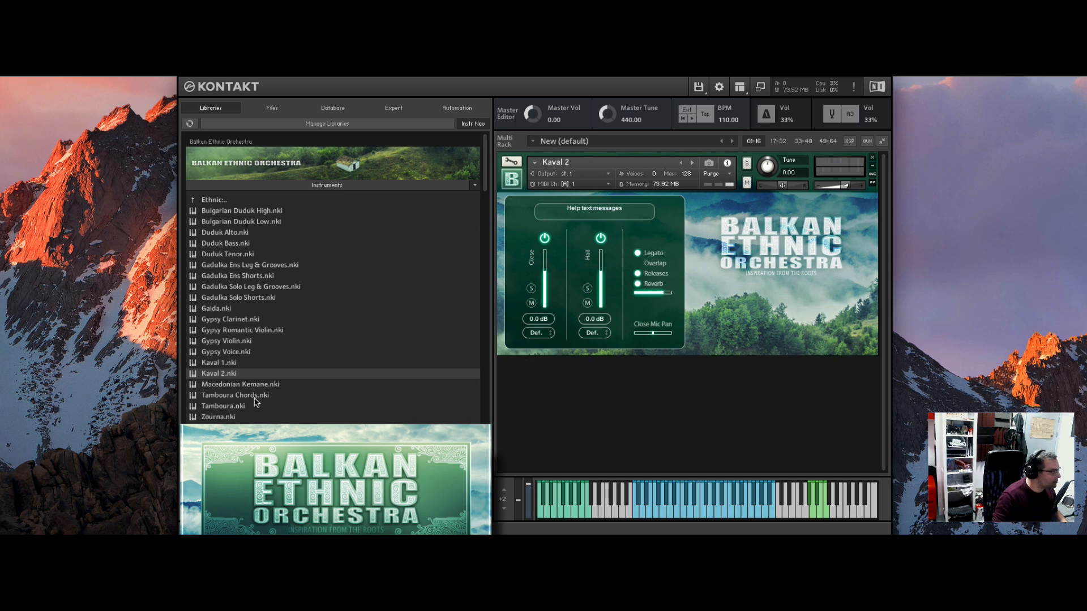
click(216, 386)
drag(216, 386, 563, 187)
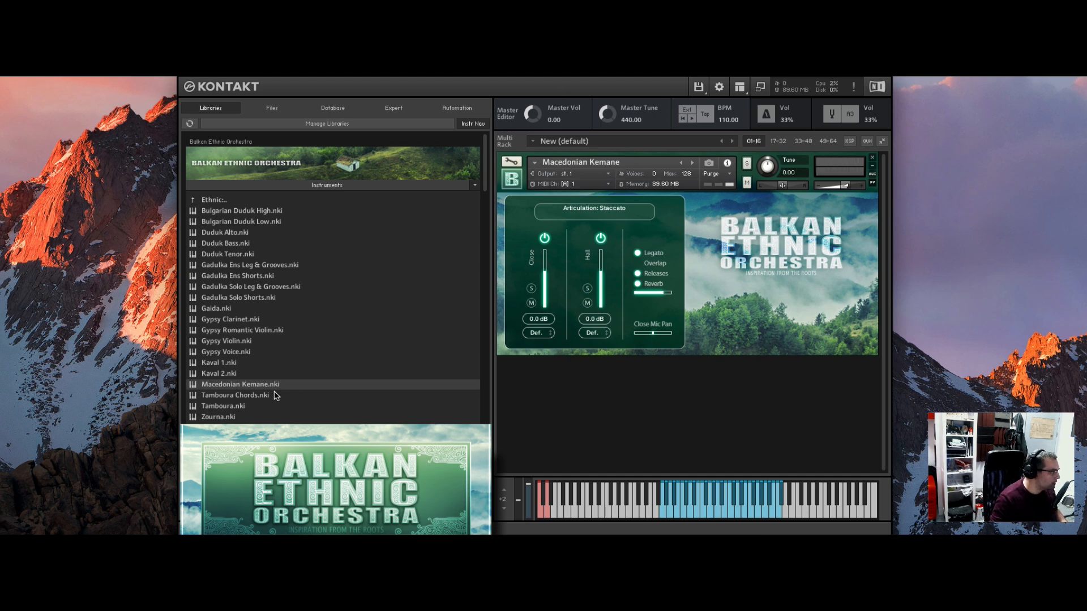
- Load Tamboura Chords, Tamboura and Zourna in turn to audition each instrument
drag(269, 395, 760, 267)
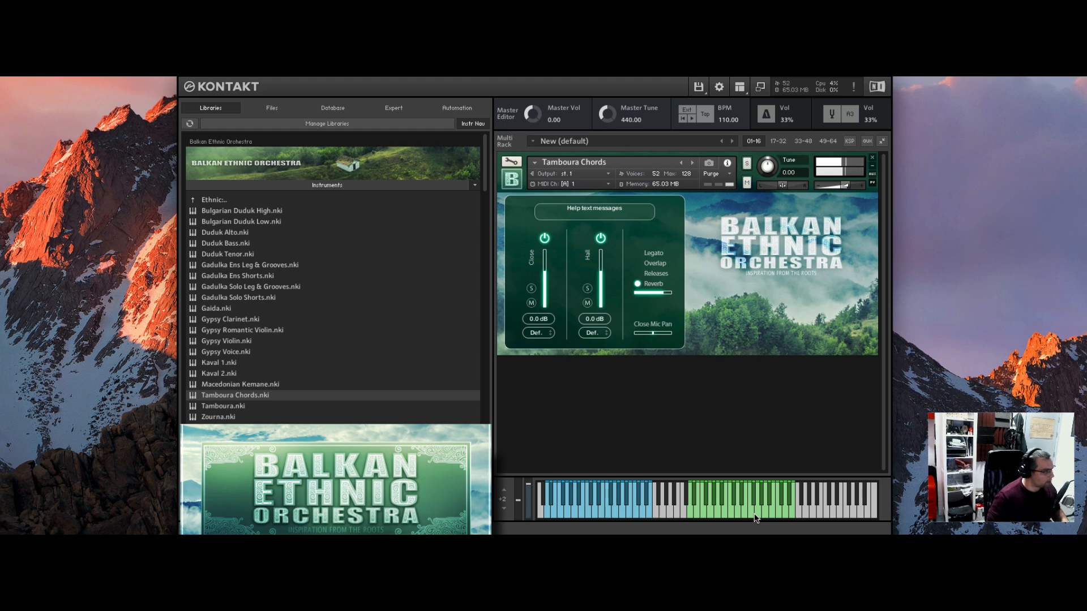
drag(221, 406, 603, 290)
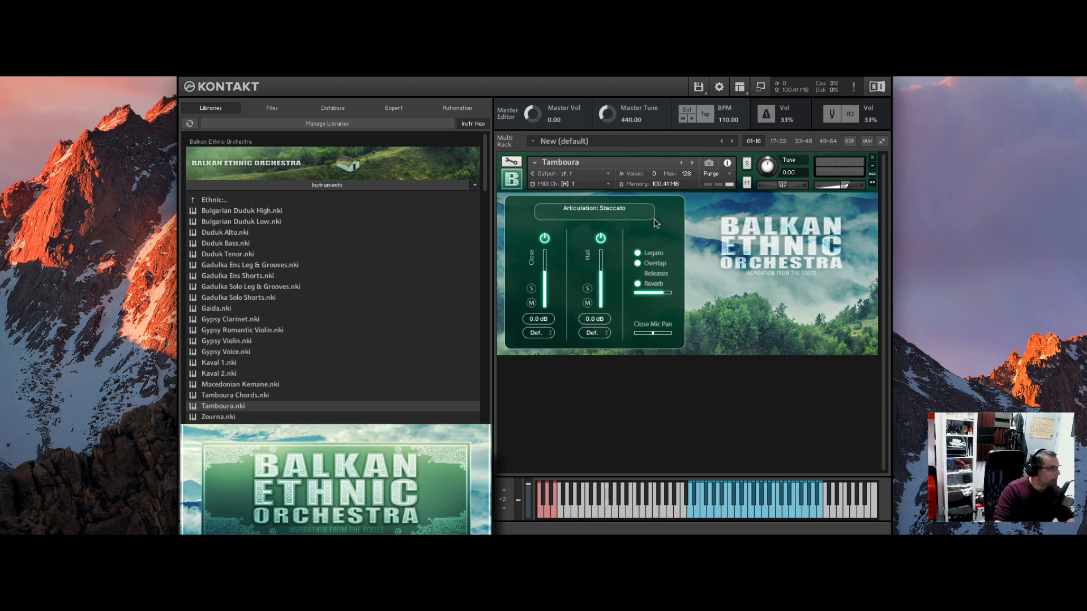
click(224, 420)
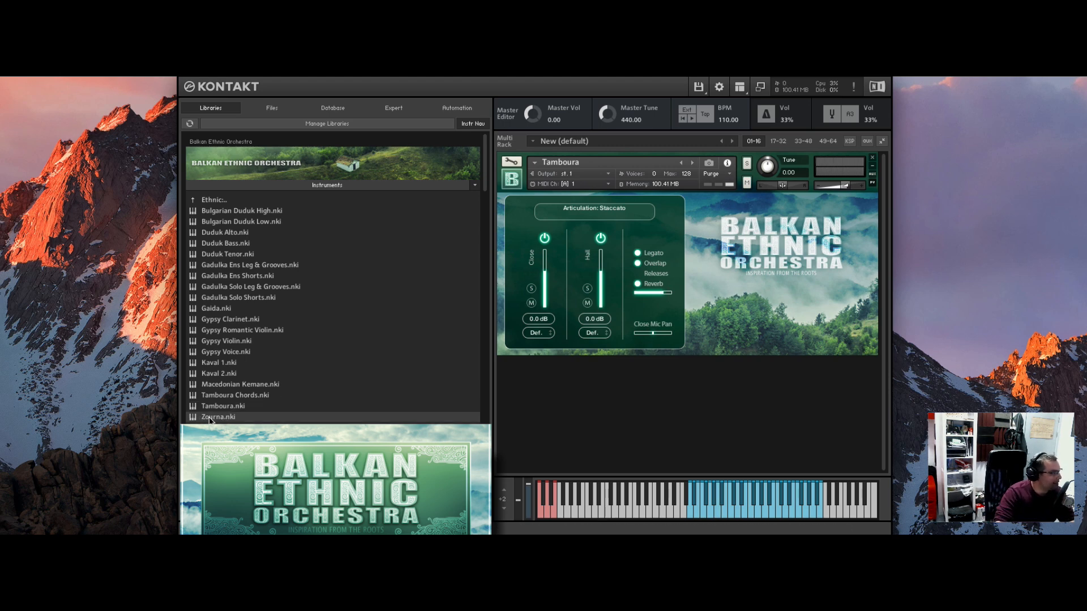
double_click(207, 419)
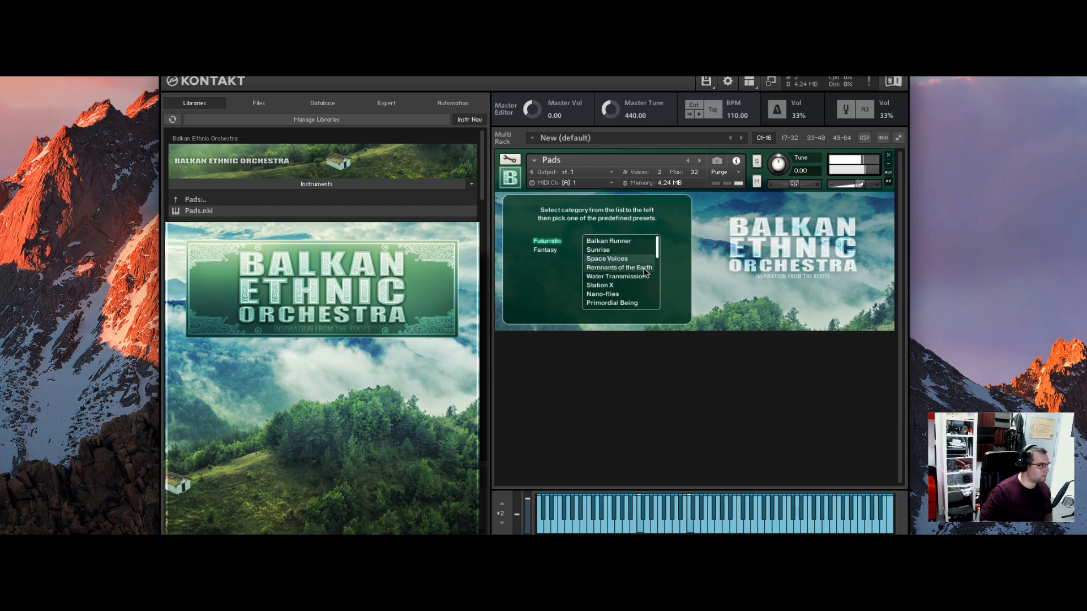
- Audition the Nano-flies, Primordial Being and Solar presets in the Futuristic category of the Pads instrument
click(603, 293)
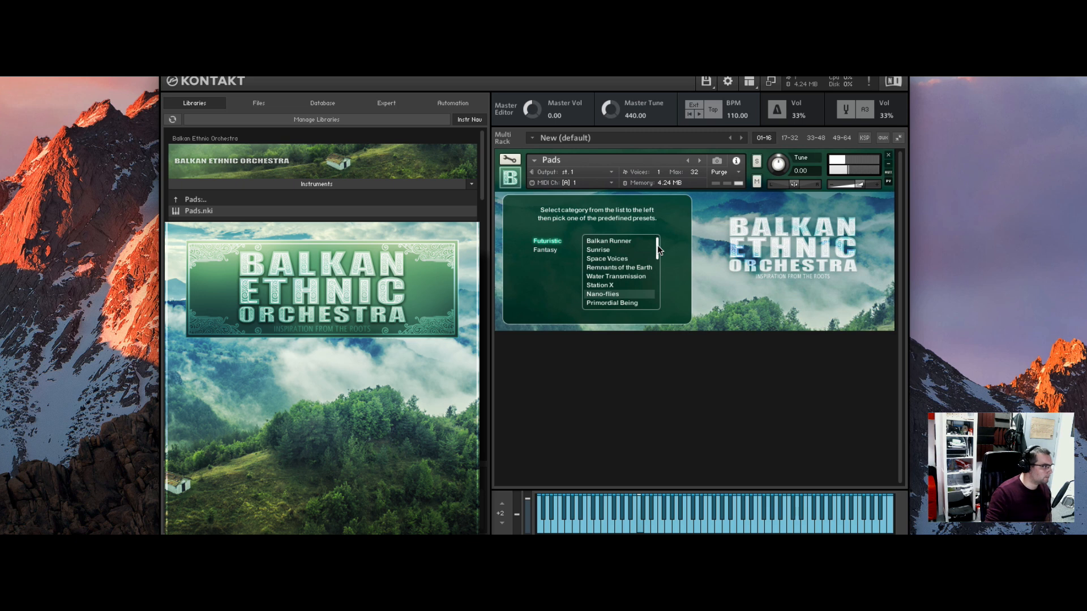
drag(657, 247, 655, 297)
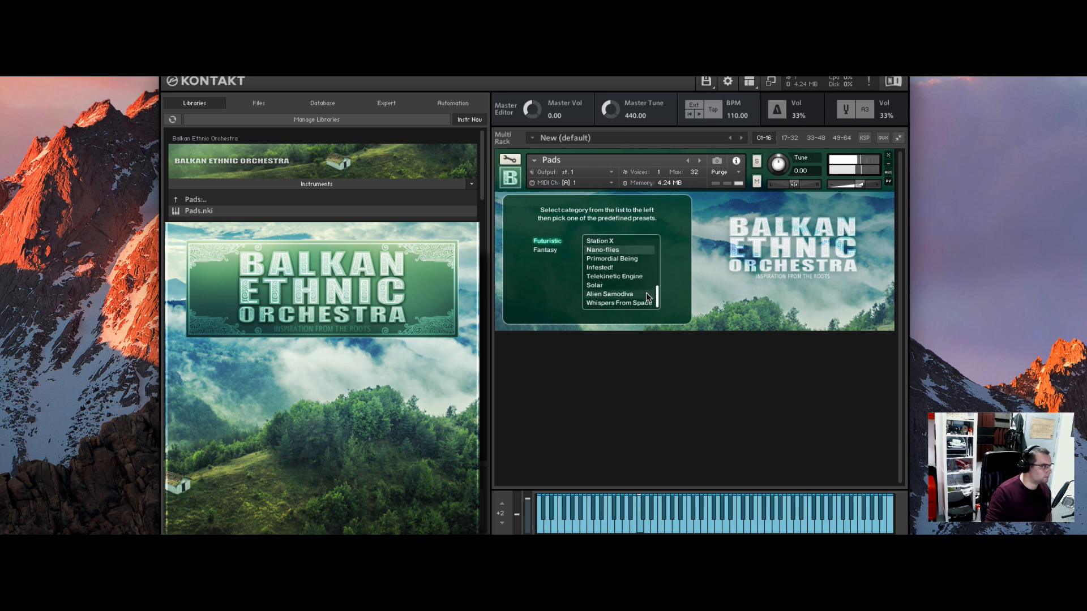
click(640, 262)
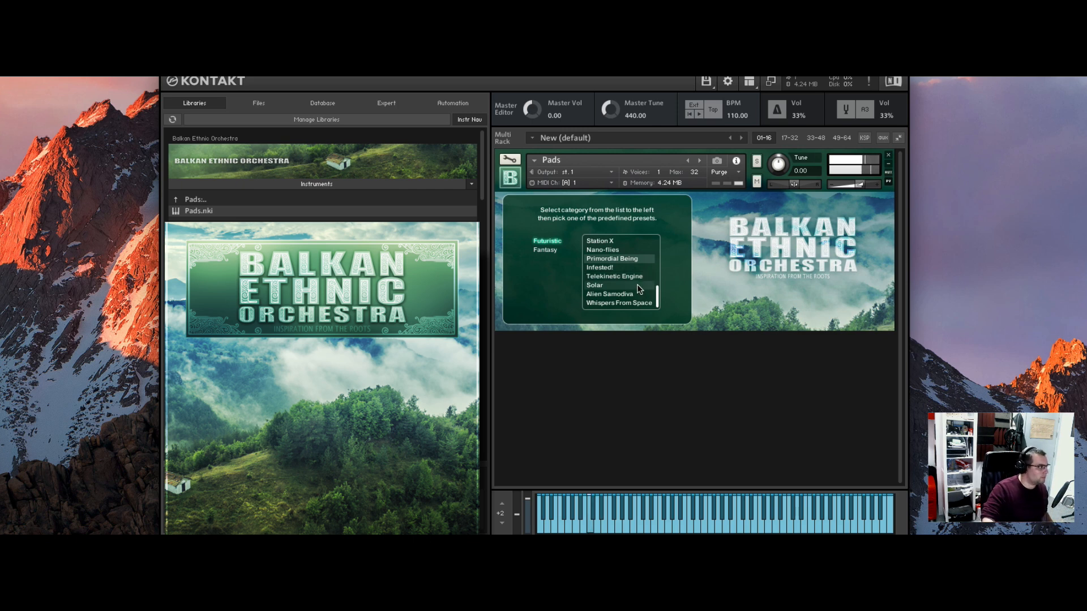
click(635, 286)
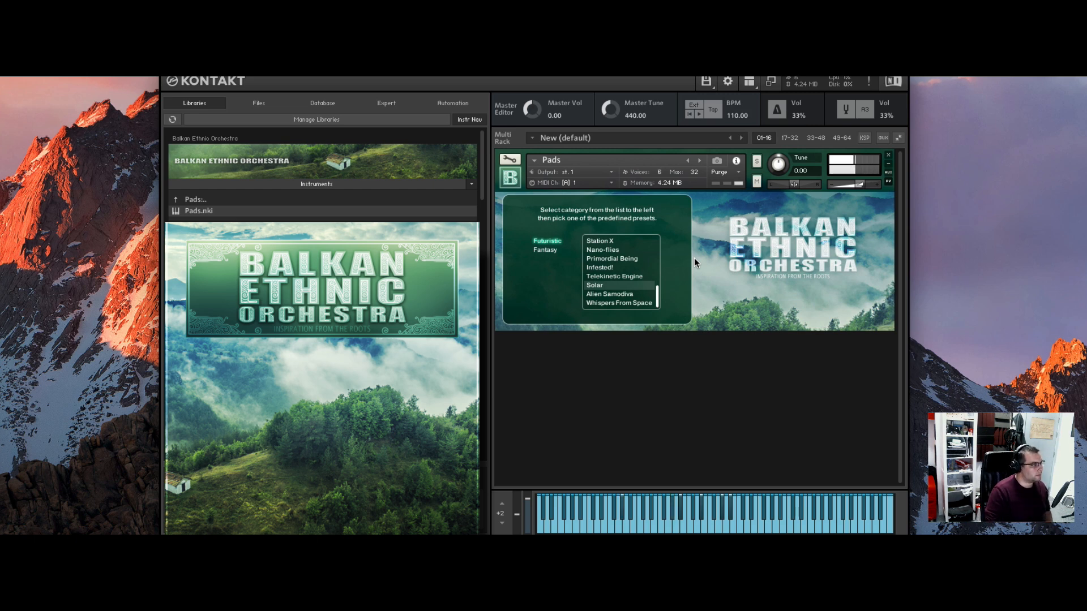
- Switch the Pads instrument to the Fantasy category and audition the Tzar, Caves of Magic and Vantage Point presets
click(545, 249)
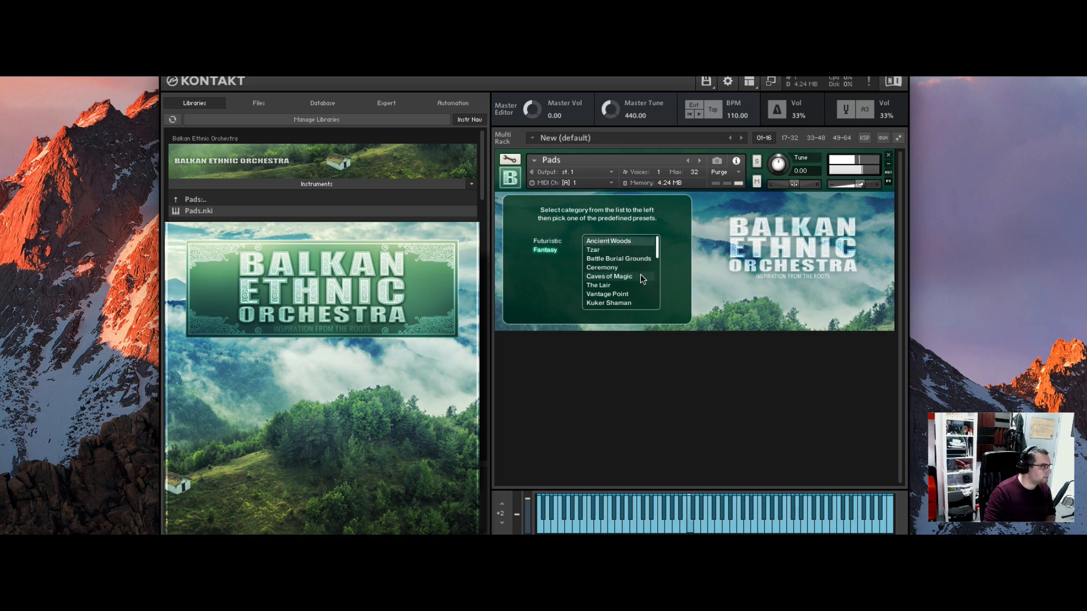
click(615, 253)
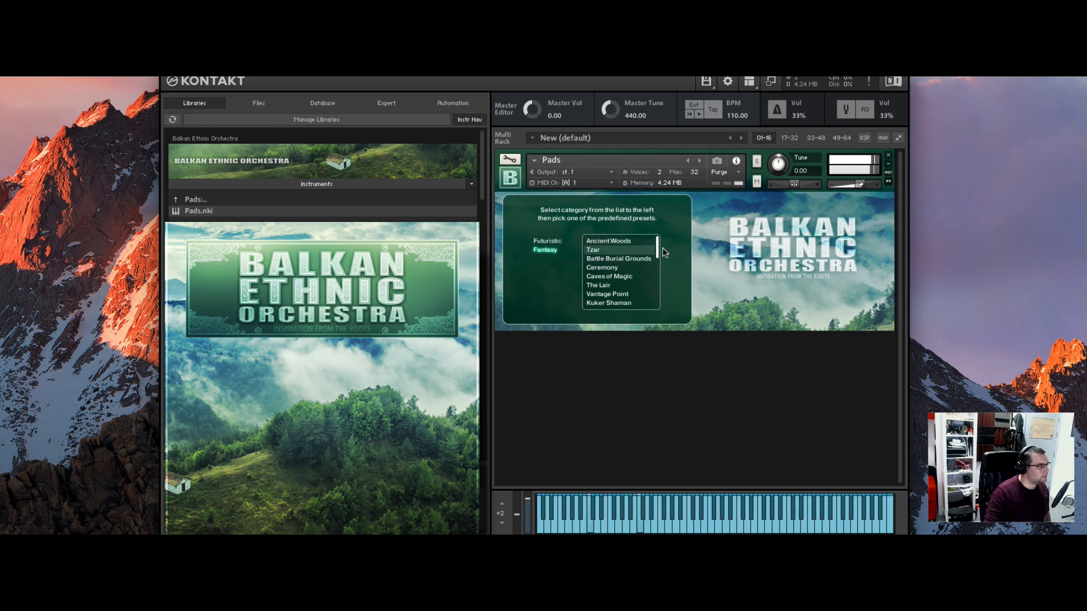
drag(658, 251, 658, 256)
scroll(658, 258, down, 1)
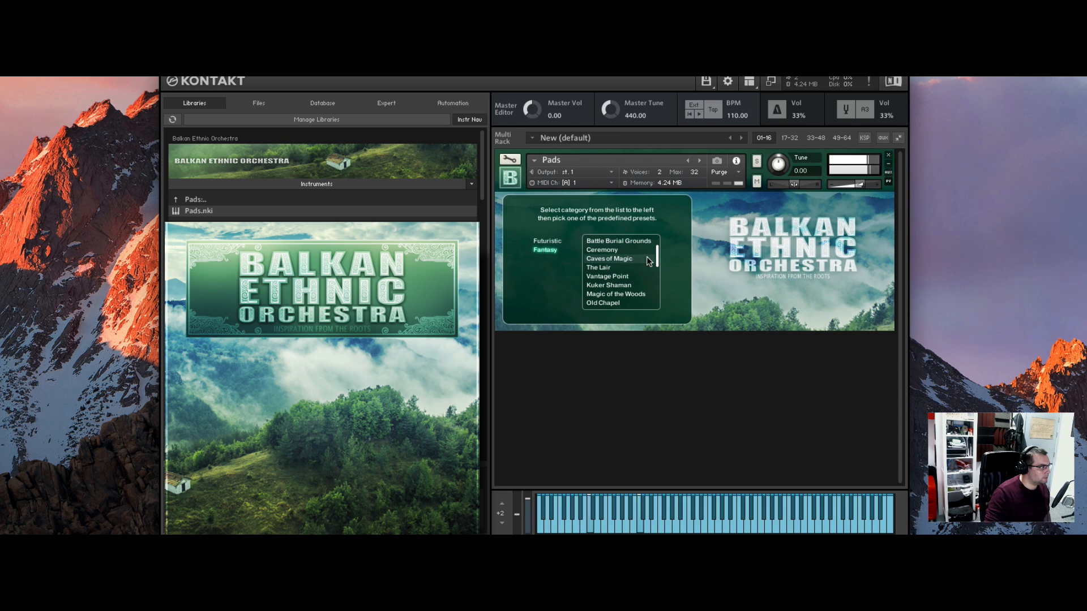
scroll(657, 256, up, 2)
scroll(651, 258, down, 1)
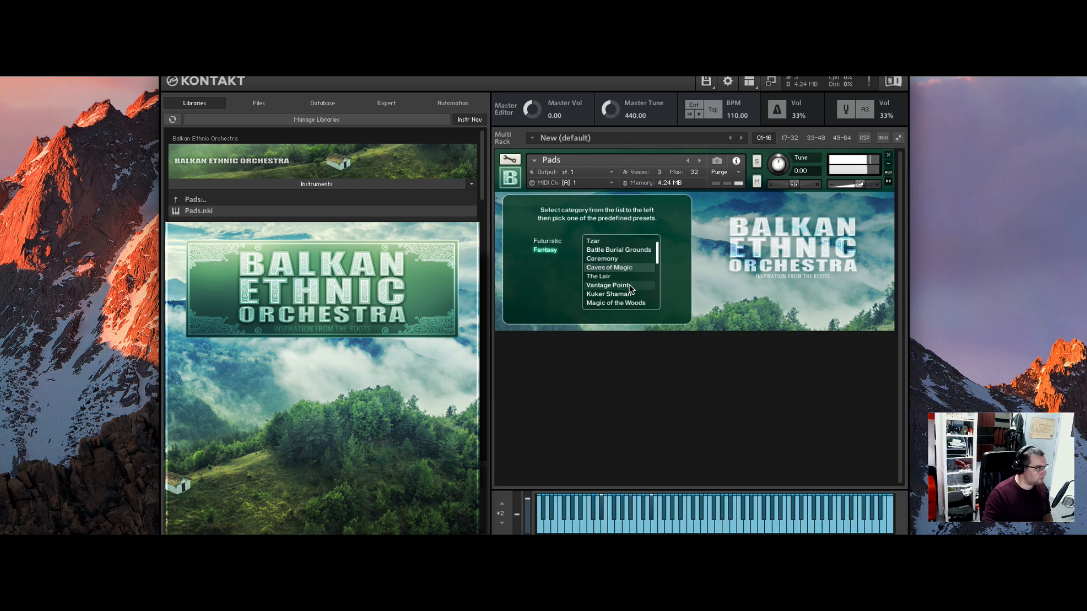
click(629, 284)
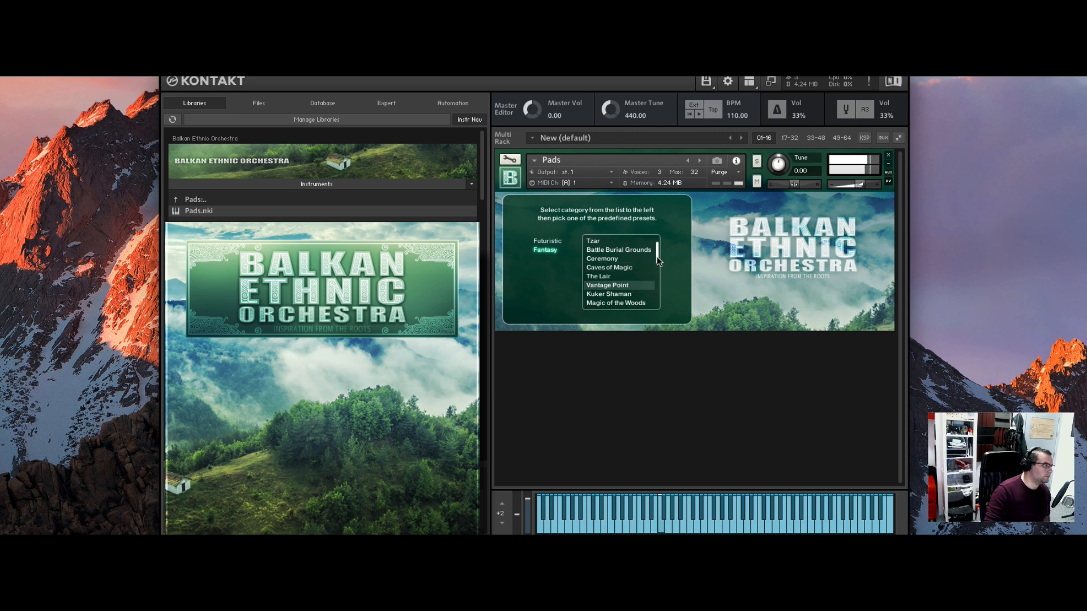
- Audition the Kuker Shaman, Magic of the Woods and Patriarch presets in the Fantasy category of the Pads instrument
scroll(656, 258, down, 3)
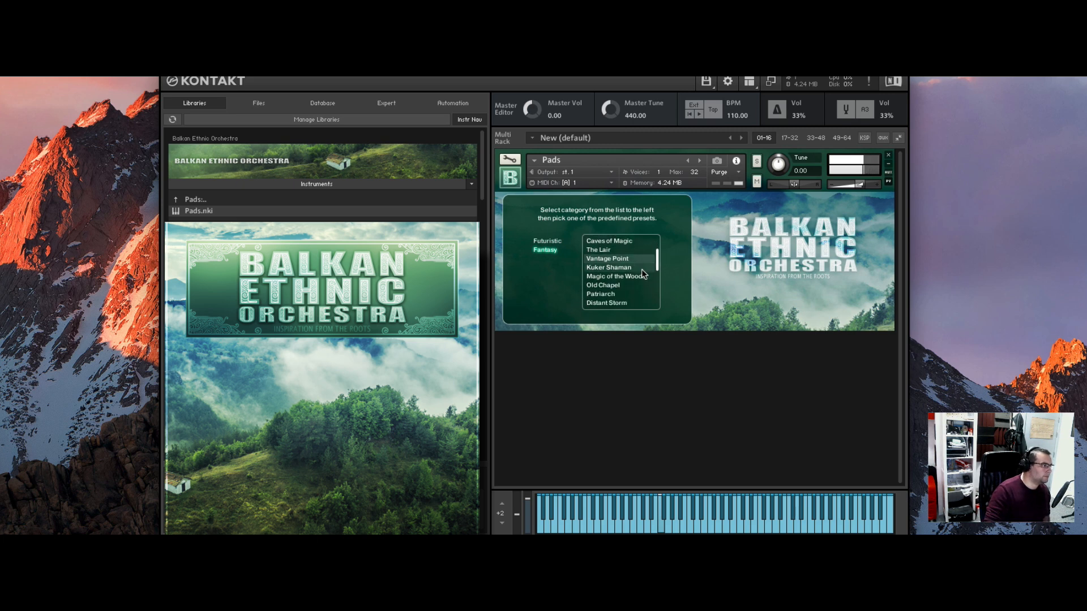
click(643, 270)
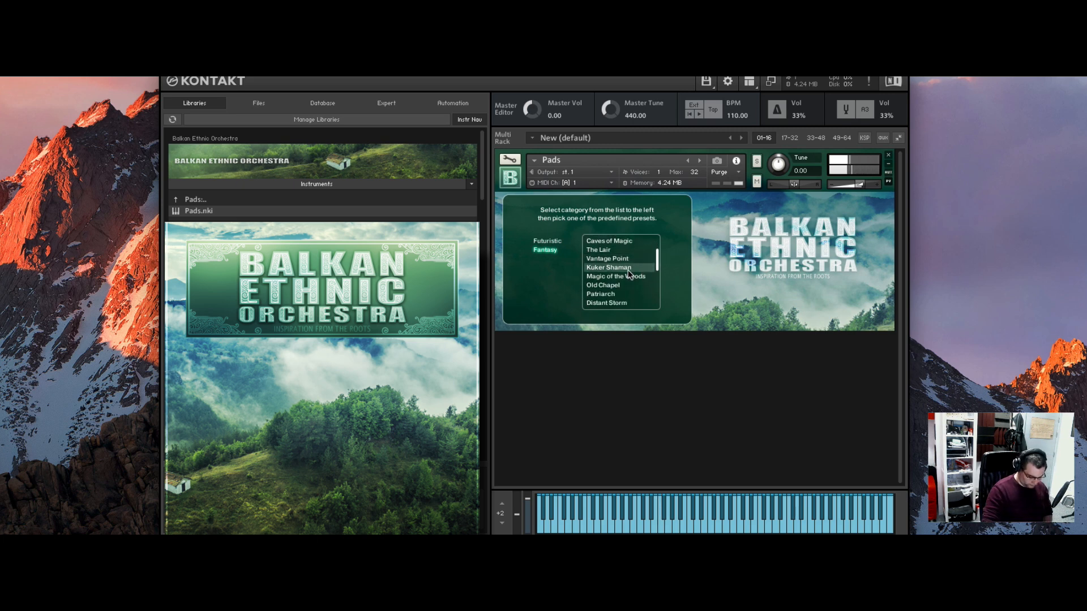
click(635, 277)
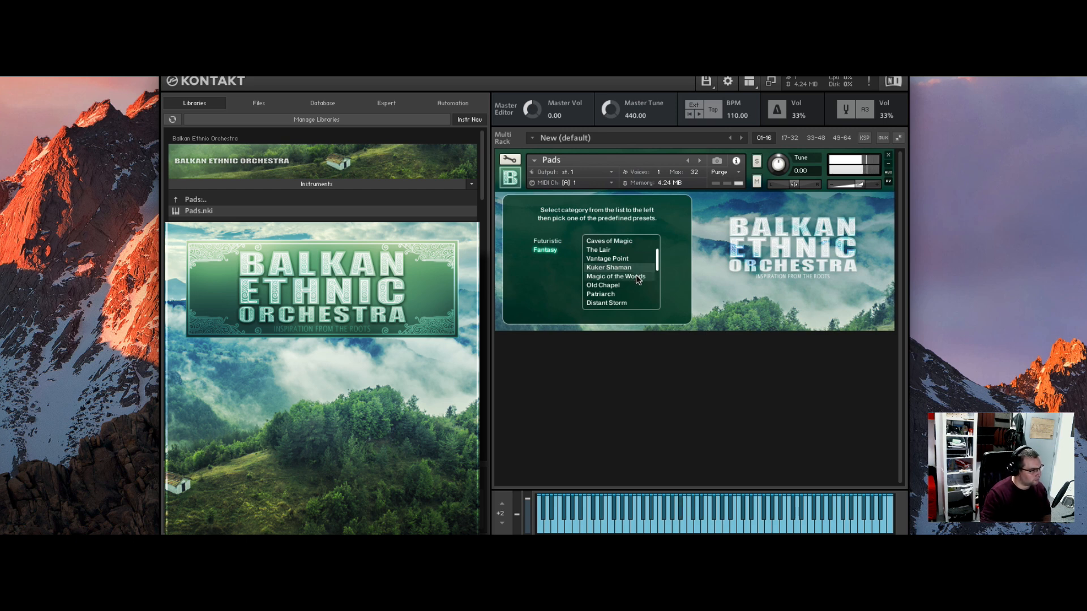
click(639, 278)
scroll(658, 269, down, 3)
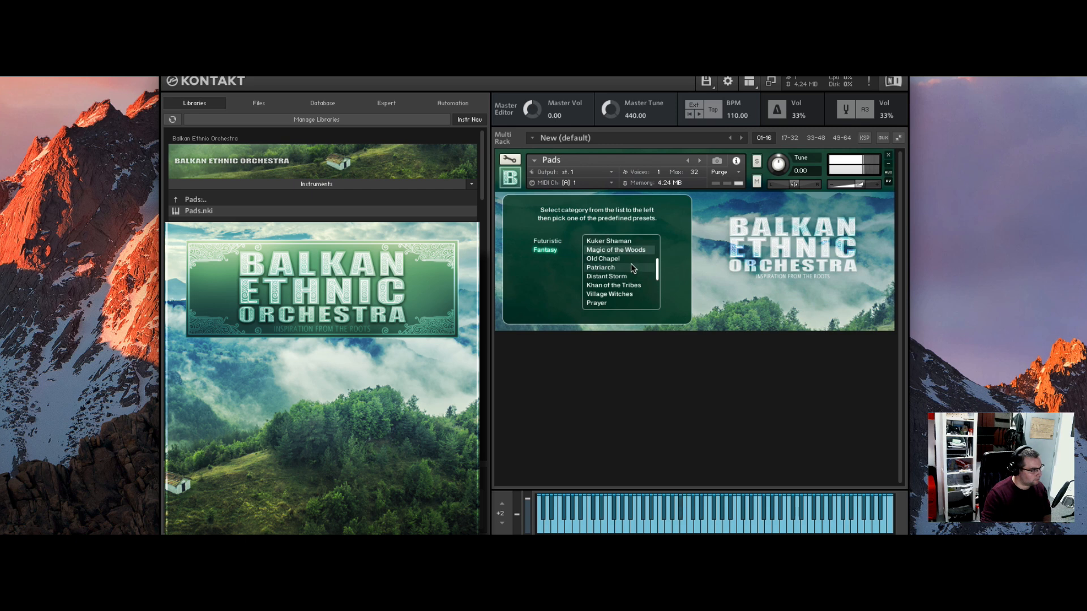
click(630, 265)
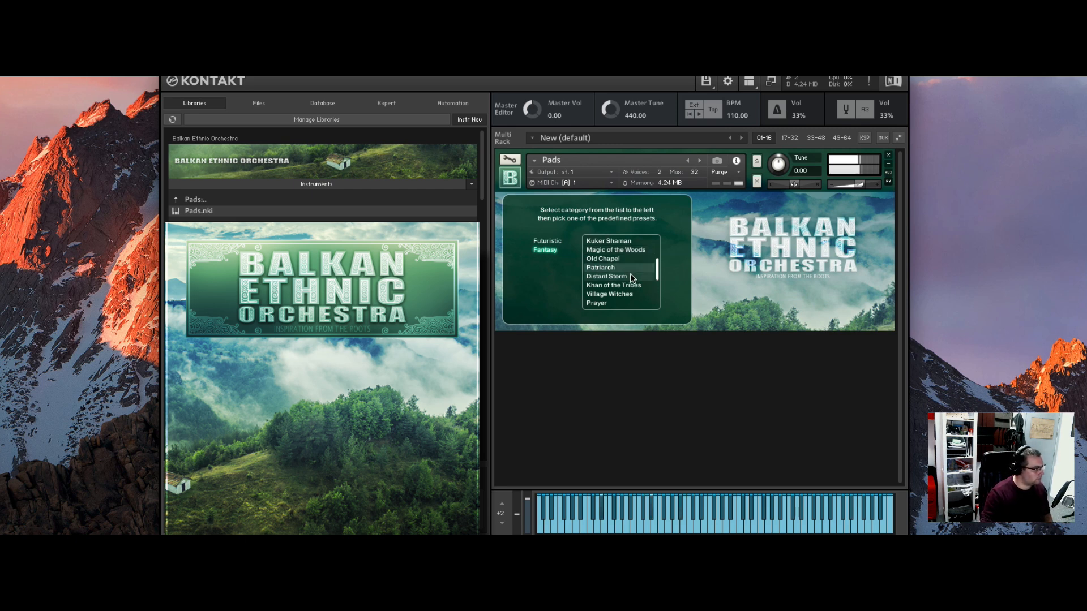
- Audition the Prayer and Golden Apple presets in the Fantasy category and look through the rest of the preset list
scroll(659, 270, down, 3)
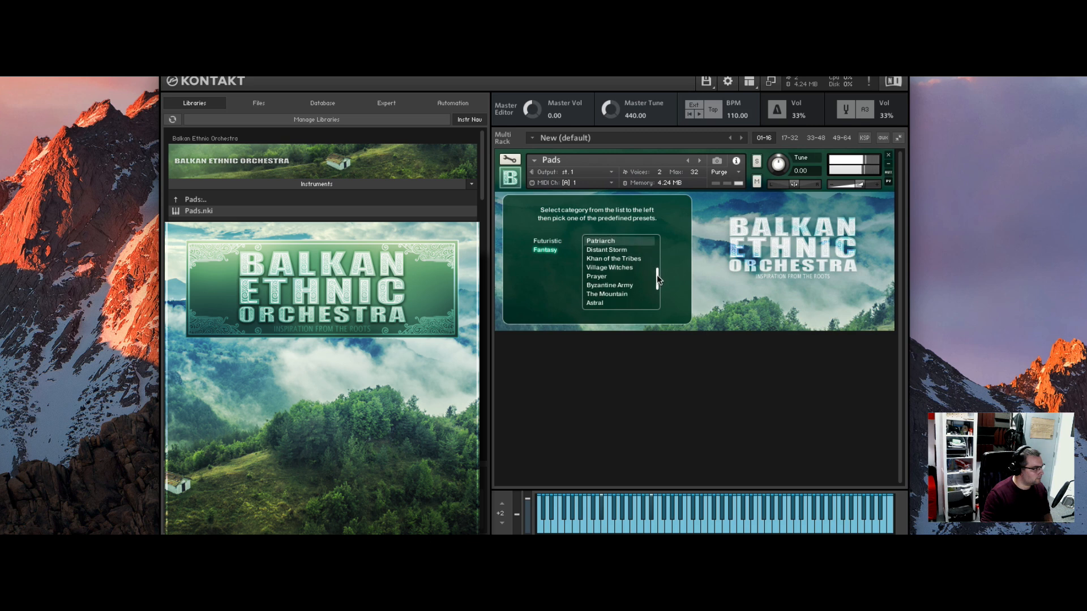
click(628, 277)
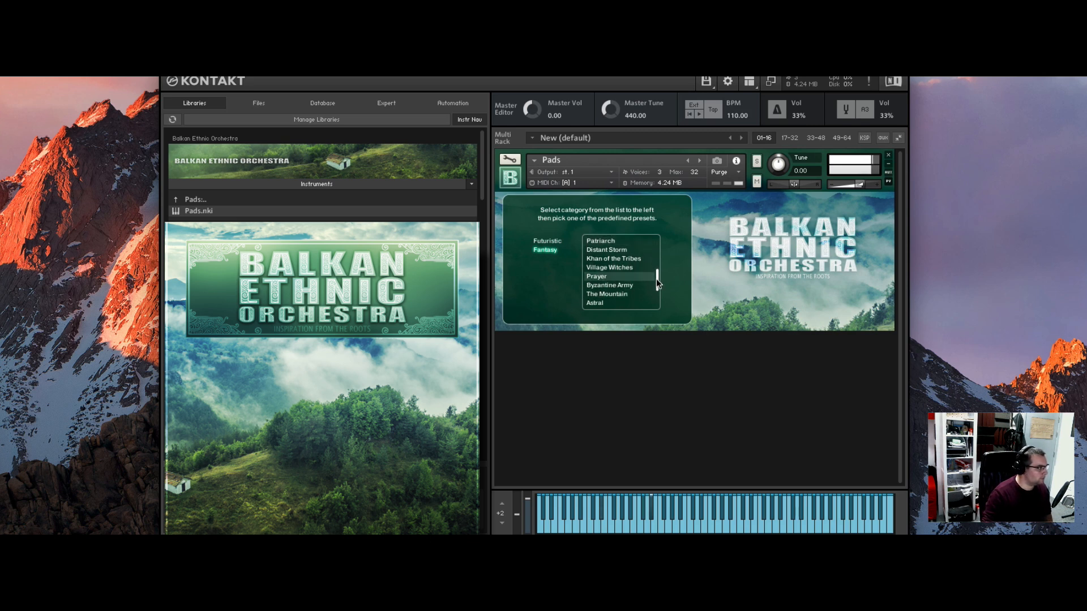
drag(656, 278, 656, 286)
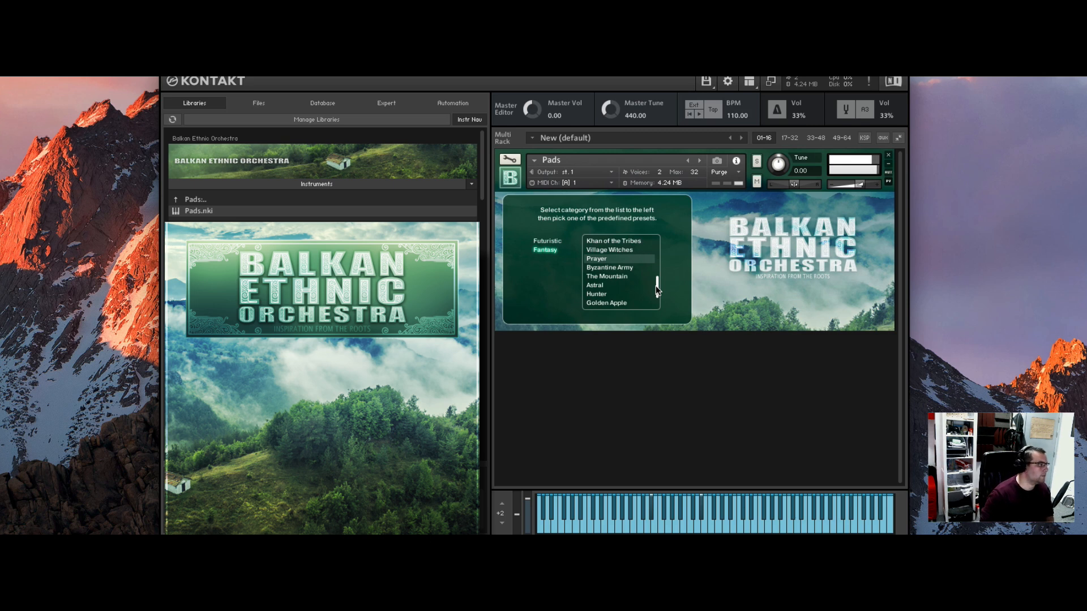
click(633, 304)
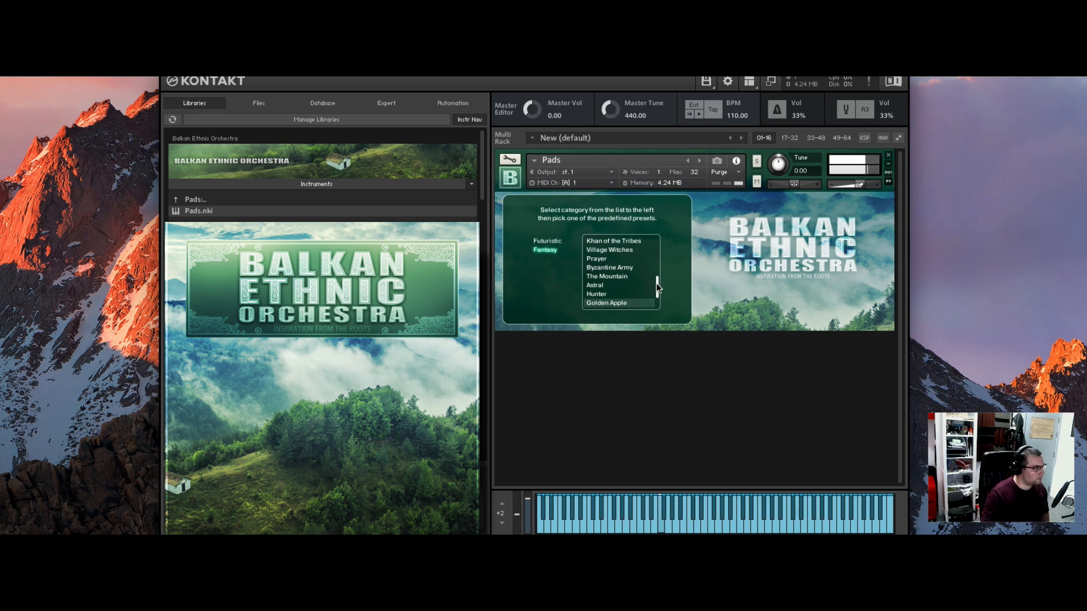
drag(657, 283, 655, 298)
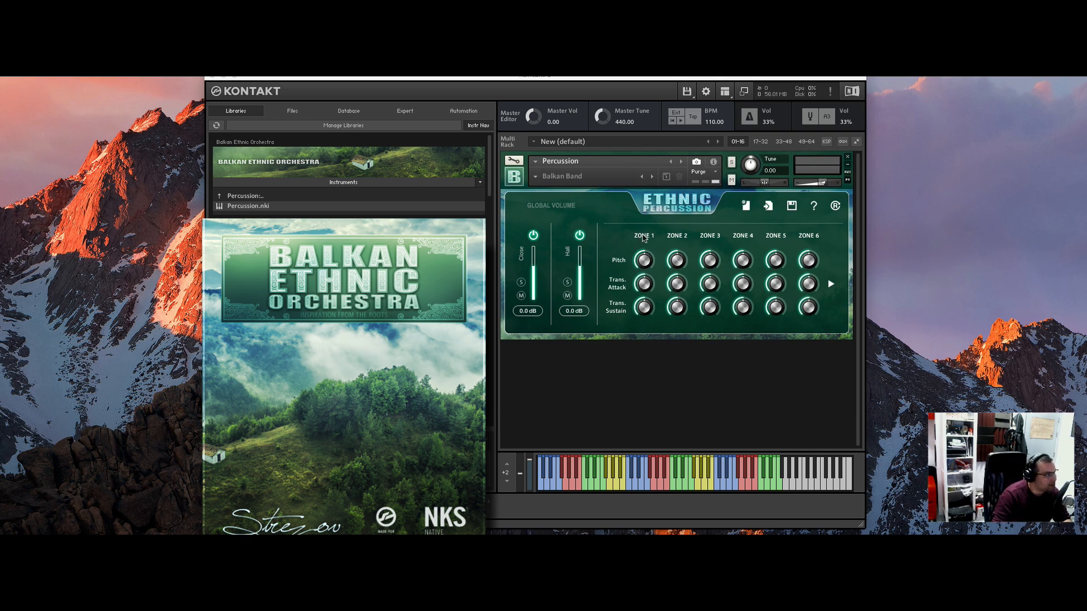
- Examine the Percussion instrument's Zones 7 to 12 and the zone mapping across the keyboard's lower octave
click(831, 282)
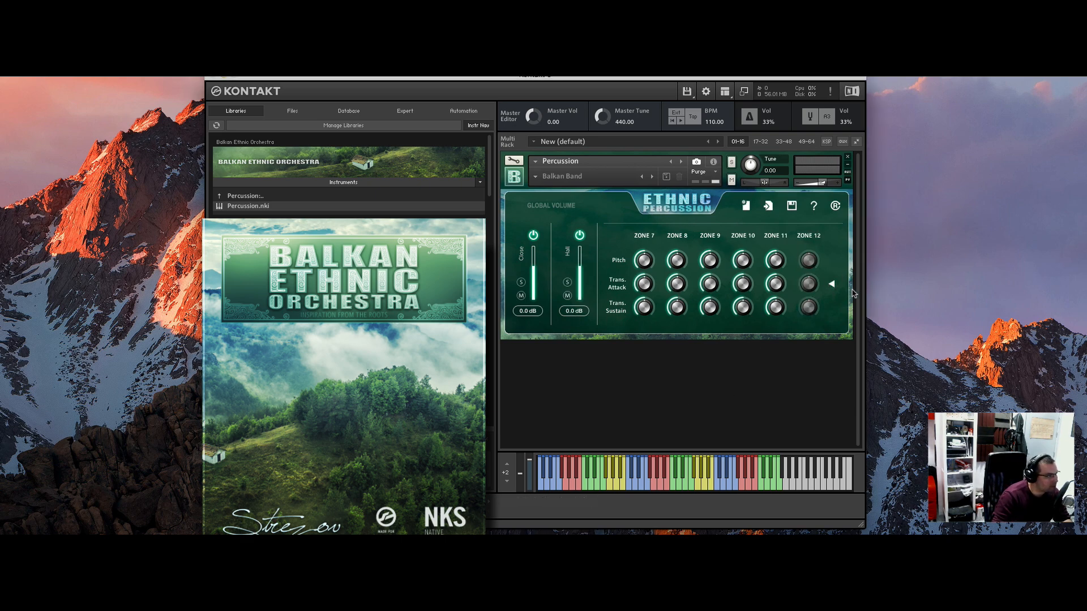
click(830, 283)
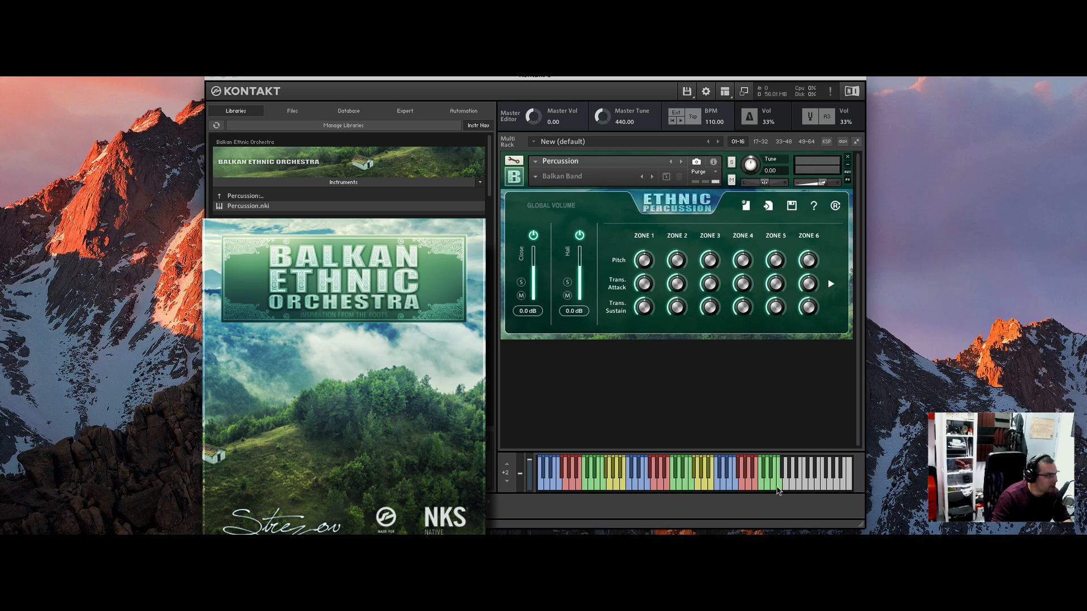
click(506, 481)
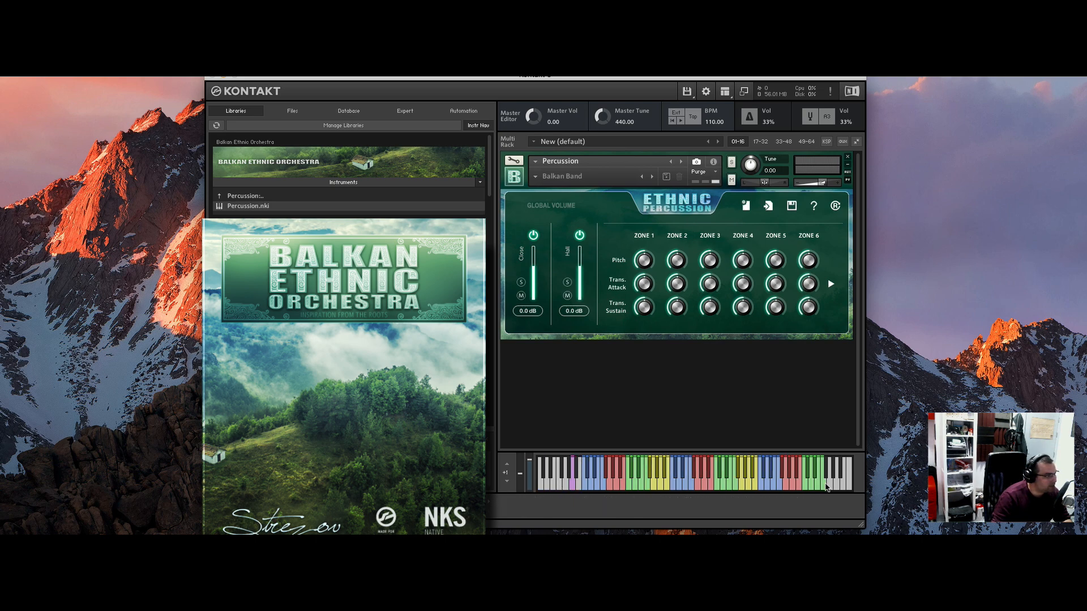
click(507, 464)
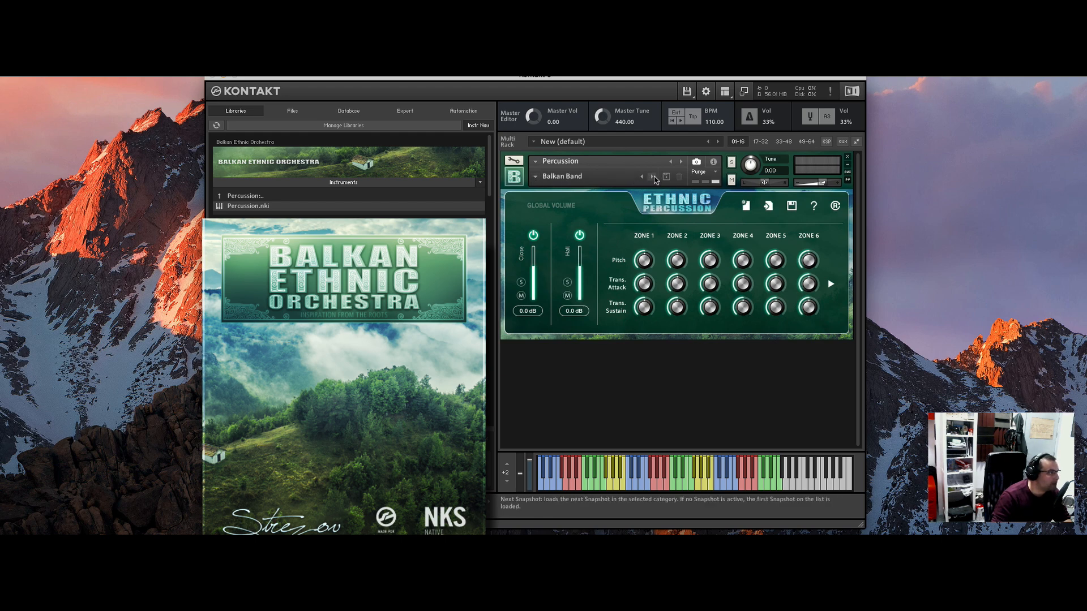
- Step through the Percussion snapshots Klepalo, Multiple Chans, Solo Chans, Solo Tupan and Tarambukas 2, ending on Tarambukas 1
click(652, 178)
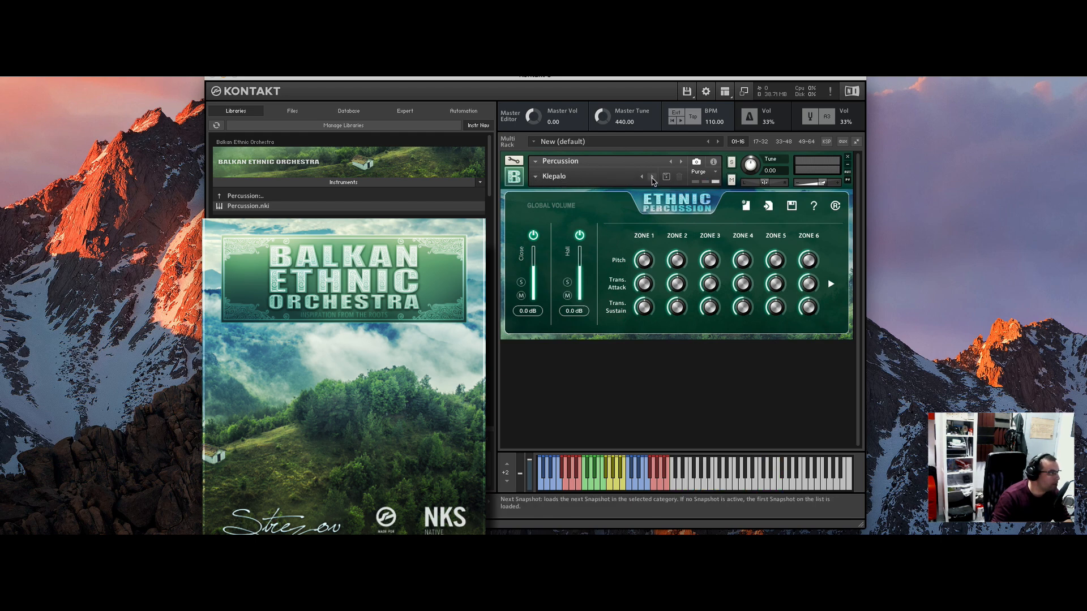
click(652, 178)
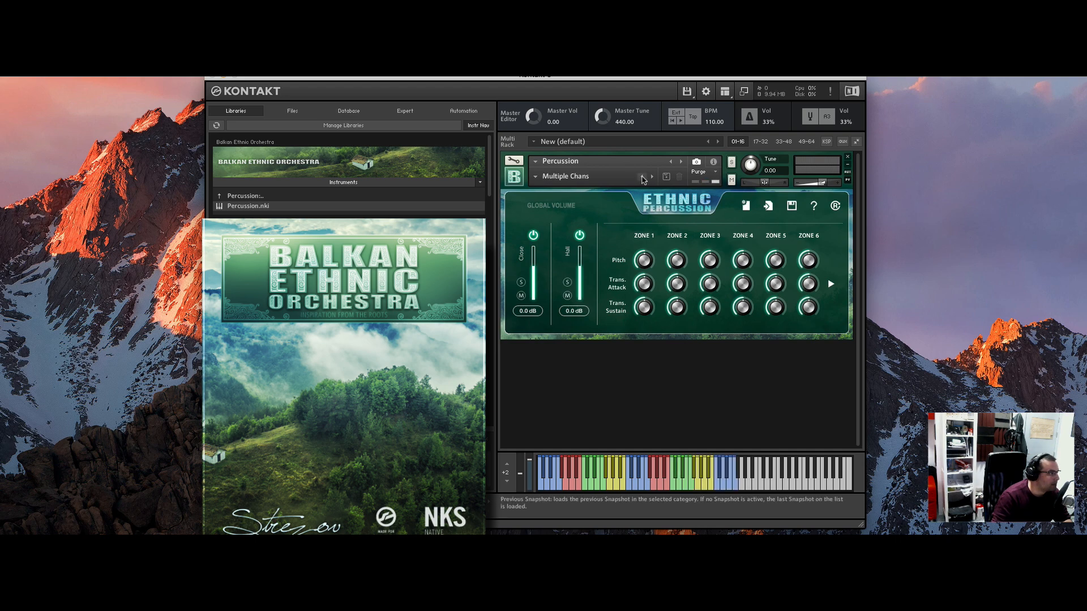
click(651, 177)
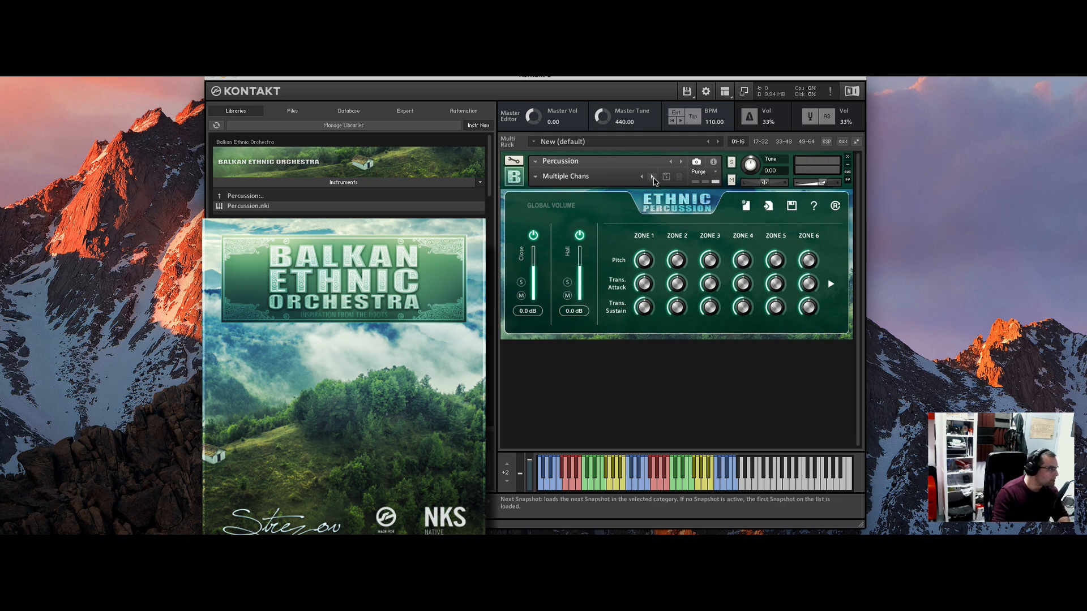
click(653, 178)
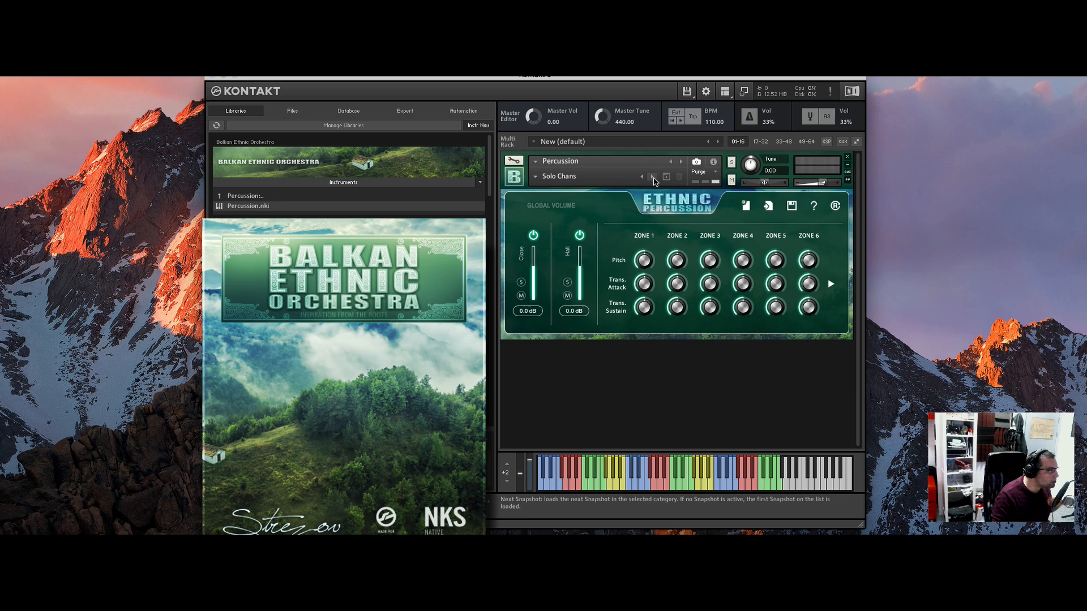
click(653, 178)
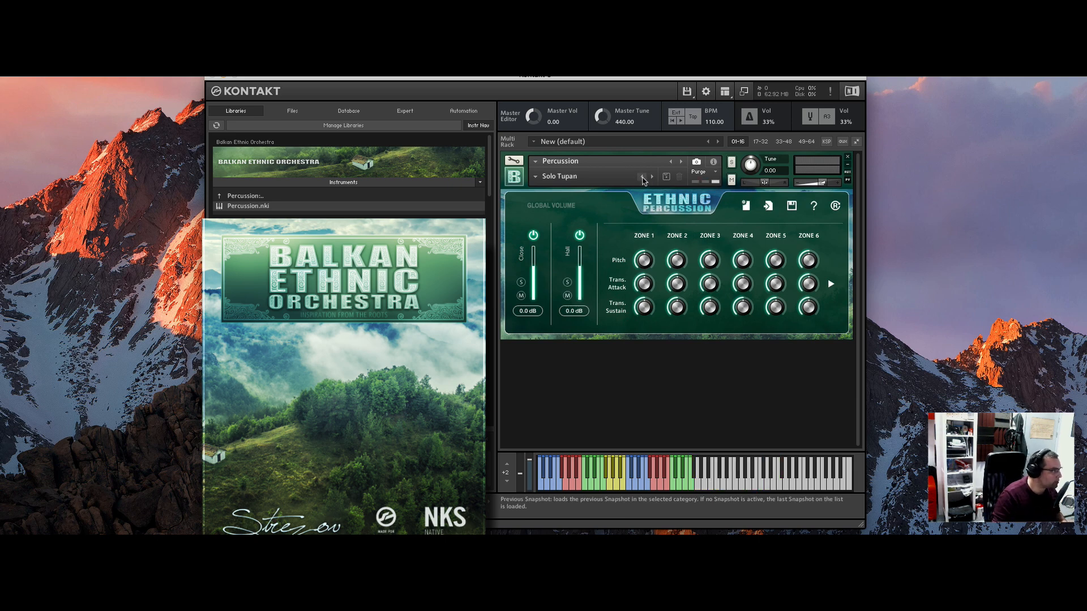
click(641, 178)
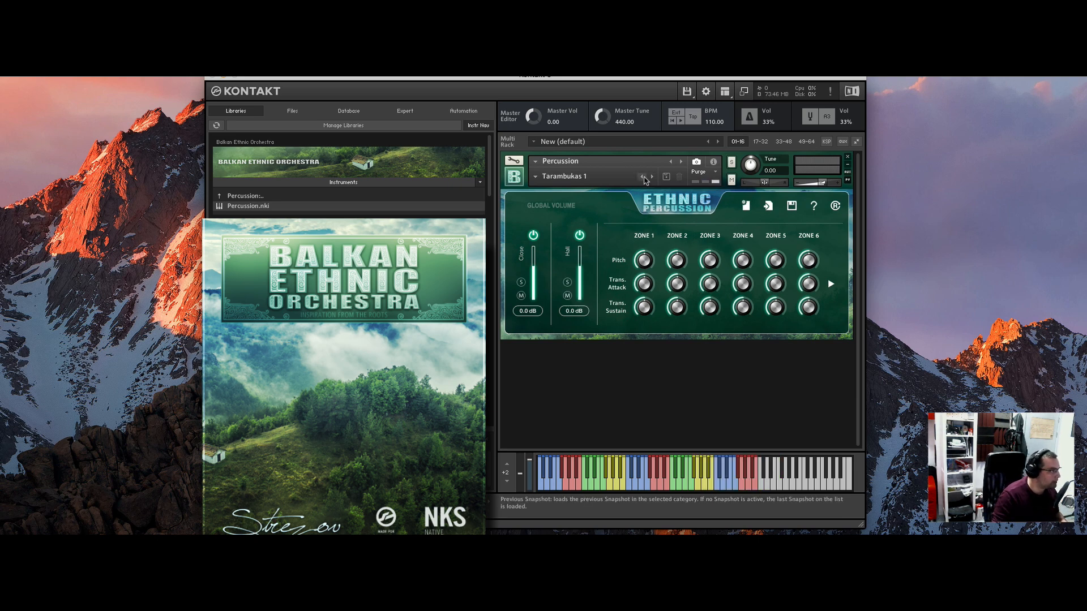
click(643, 178)
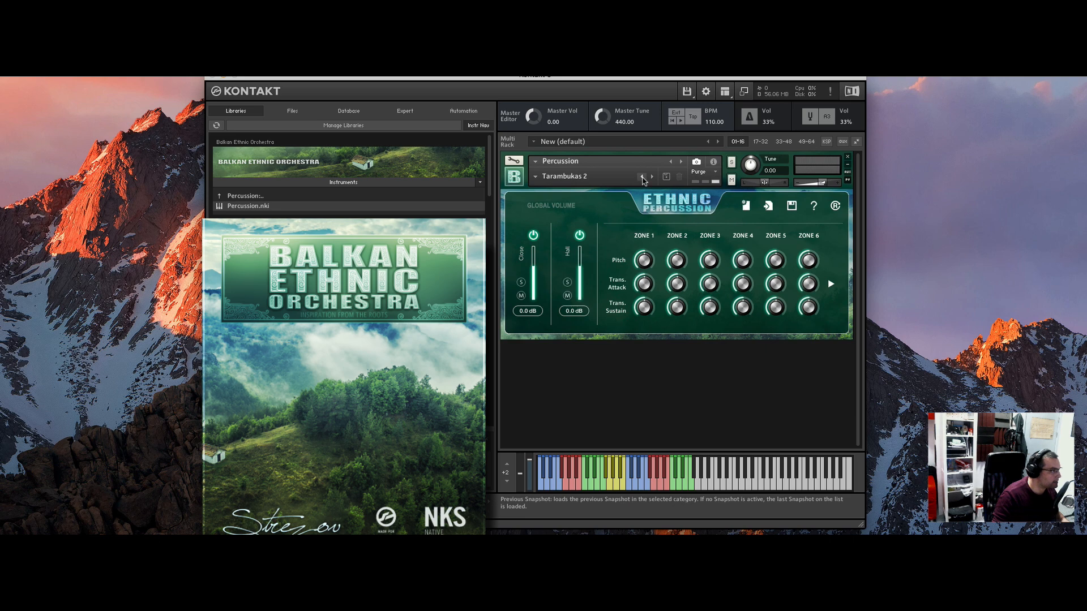
click(642, 178)
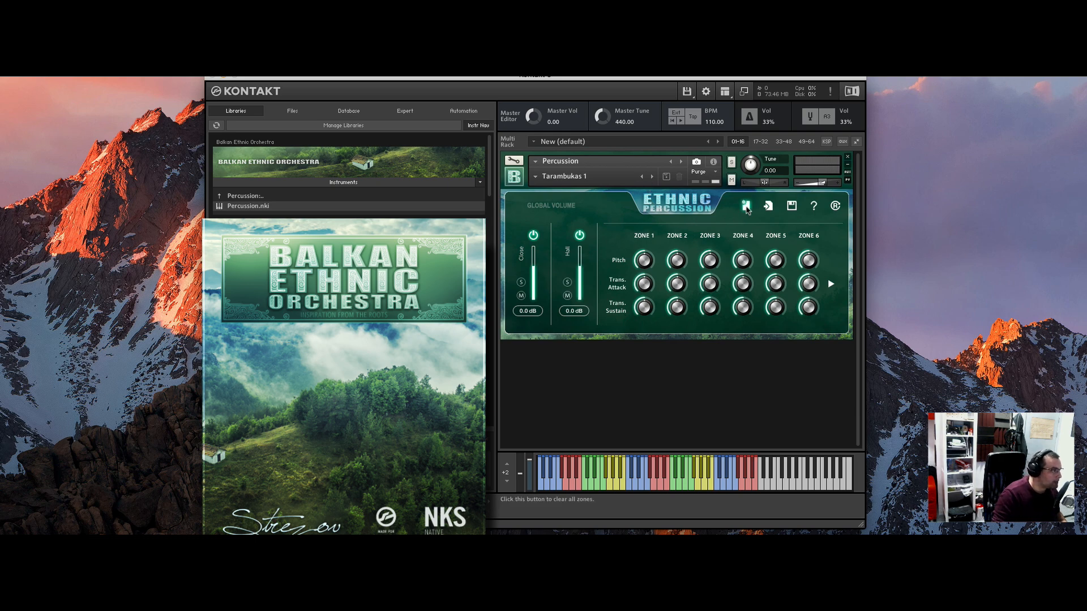
- Clear all zones of the Percussion instrument and open Zone 1 for editing
click(746, 208)
click(641, 239)
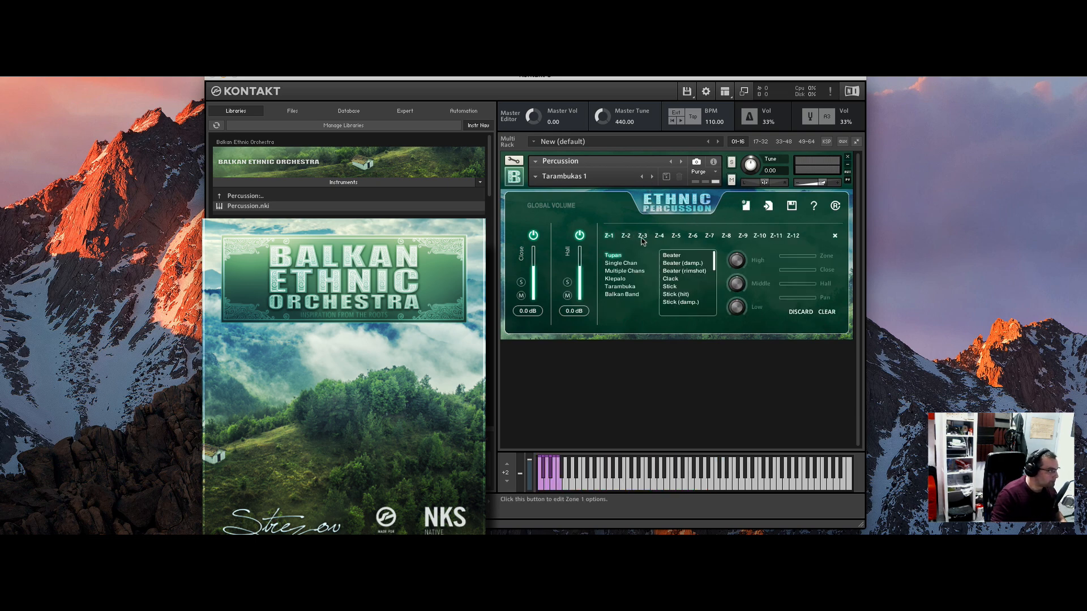
click(834, 235)
click(652, 241)
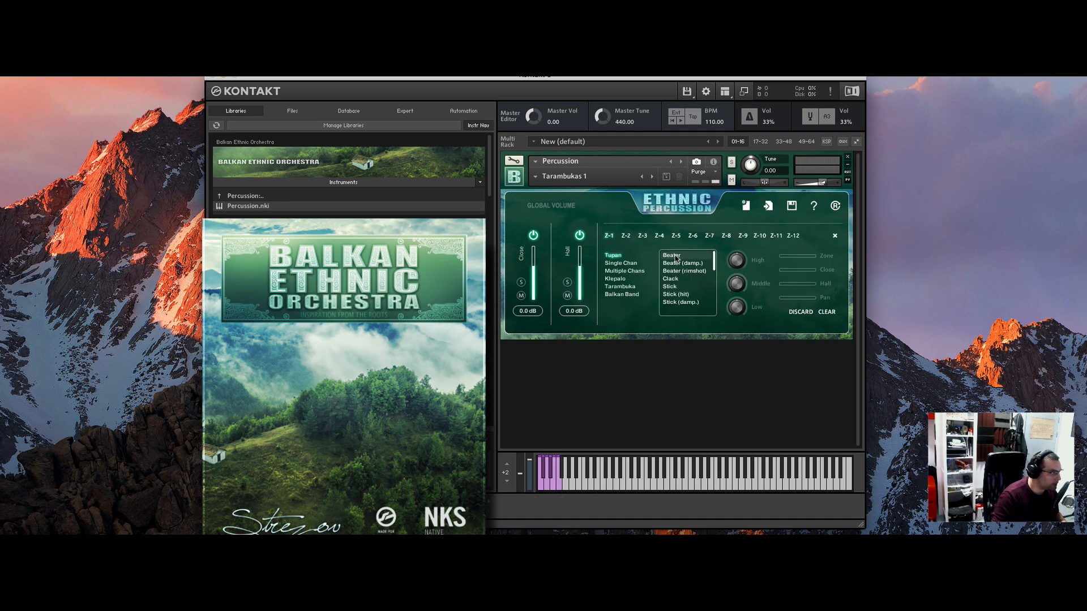
- Browse the Single Chan, Multiple Chans and Balkan Band sounds and assign the Tarambuka sound Brass Low to Zone 1
click(620, 263)
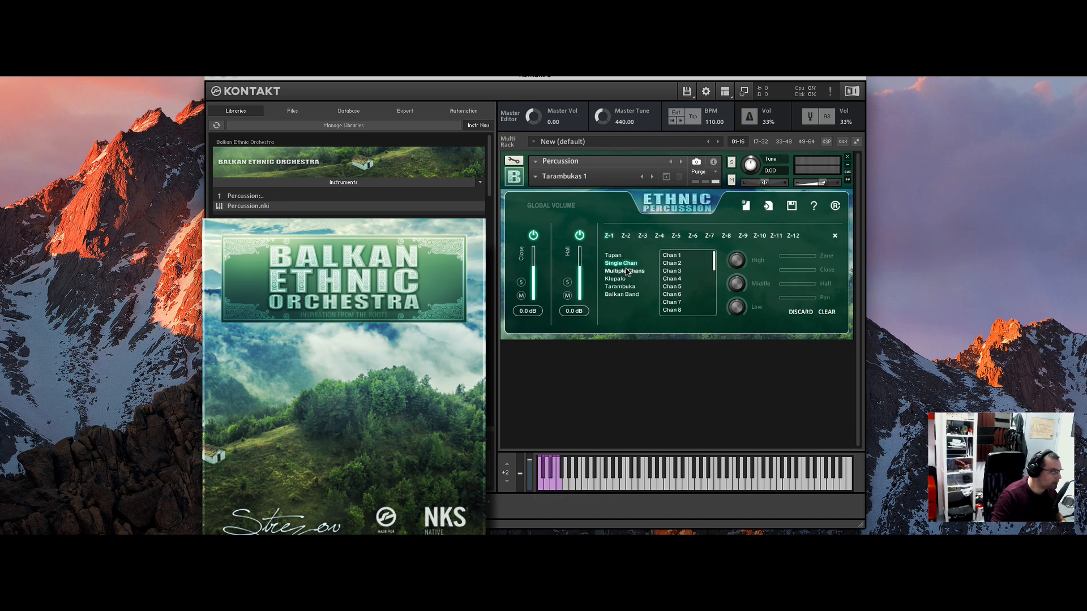
click(624, 271)
click(625, 295)
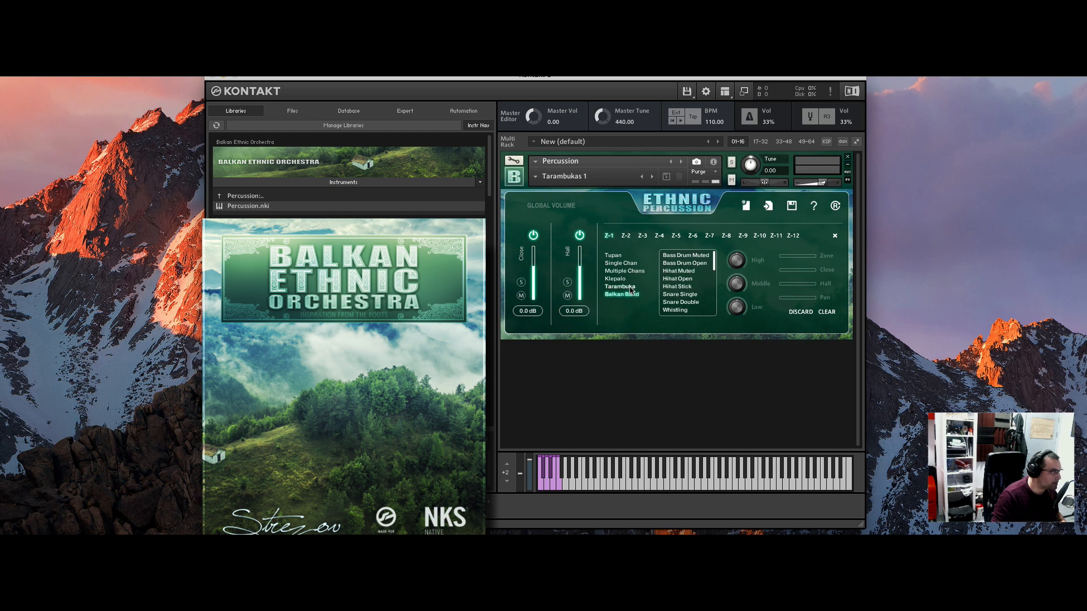
click(619, 286)
click(688, 256)
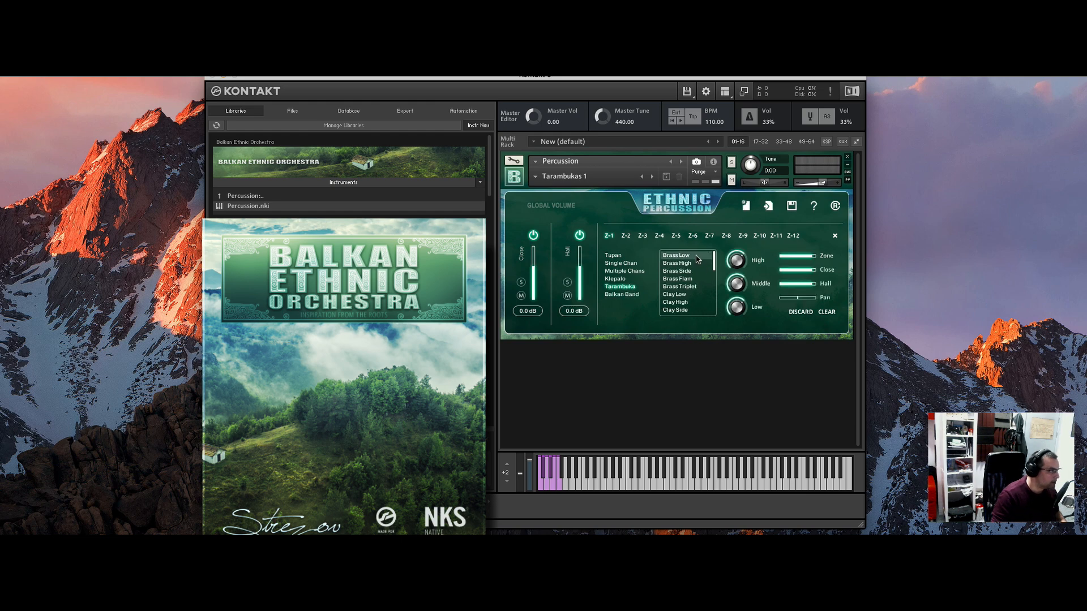
- Assign the Tarambuka sound Brass Low to Zone 2 and return to the zone overview
click(626, 237)
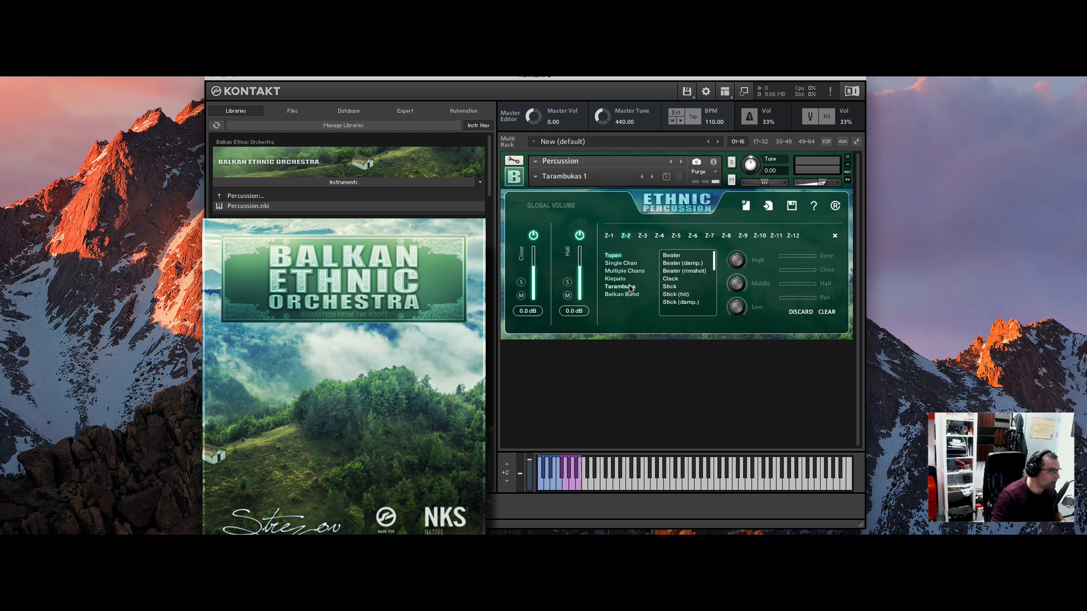
click(628, 287)
click(676, 264)
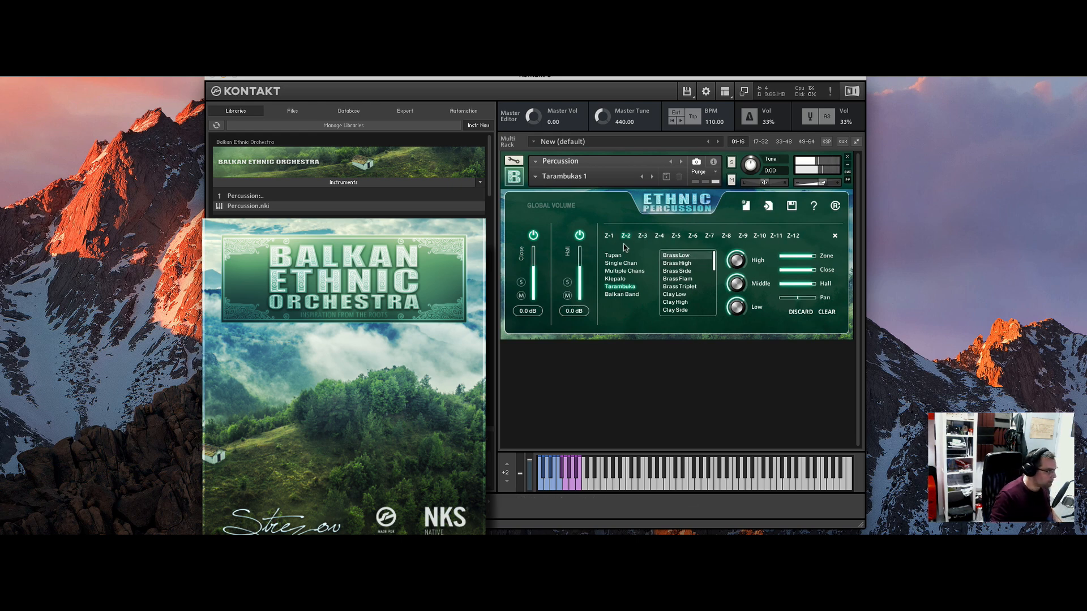
click(834, 236)
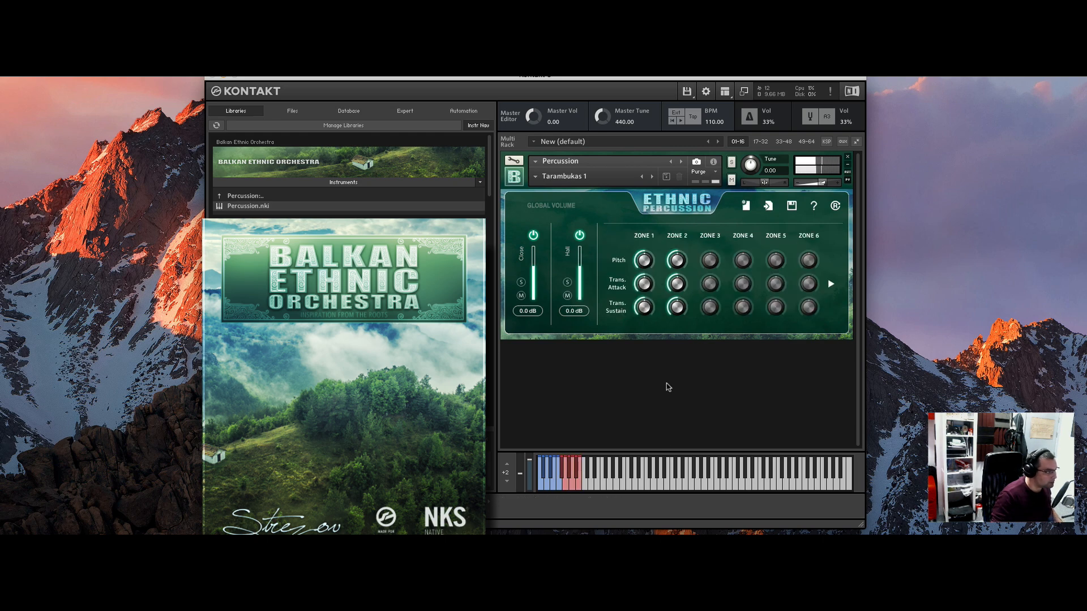
- Adjust the pitch of Zone 2 and lower the global Hall volume to -8.4 dB
drag(682, 249, 661, 326)
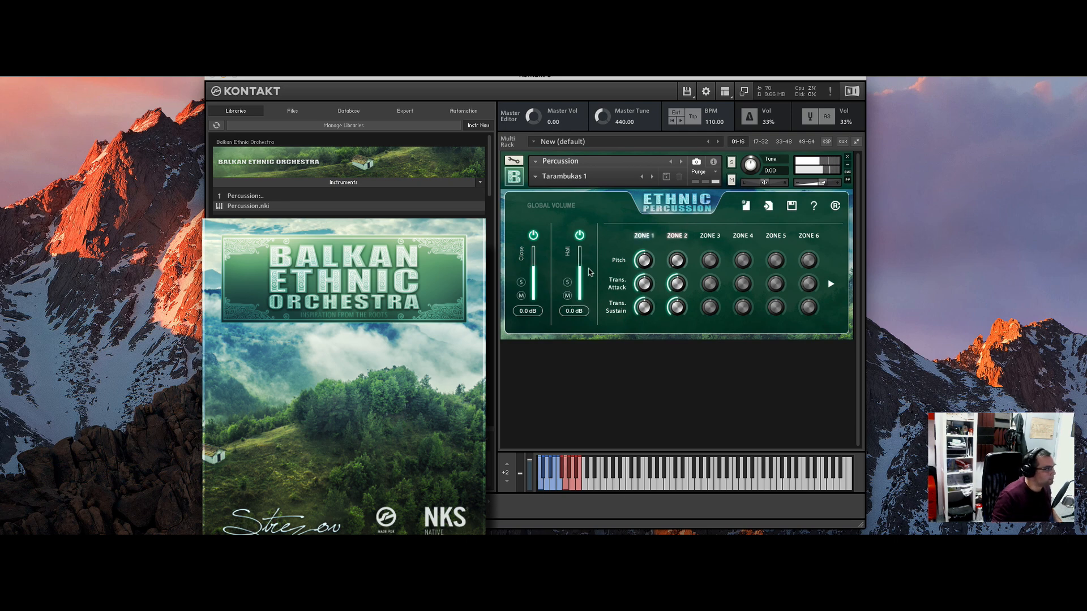
drag(580, 275, 581, 285)
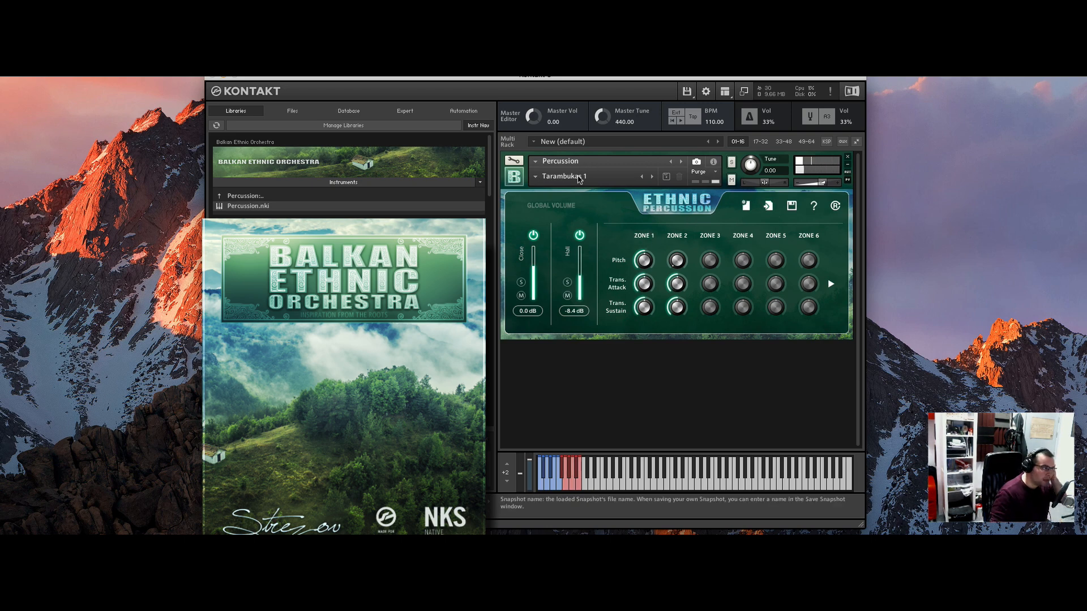
click(578, 179)
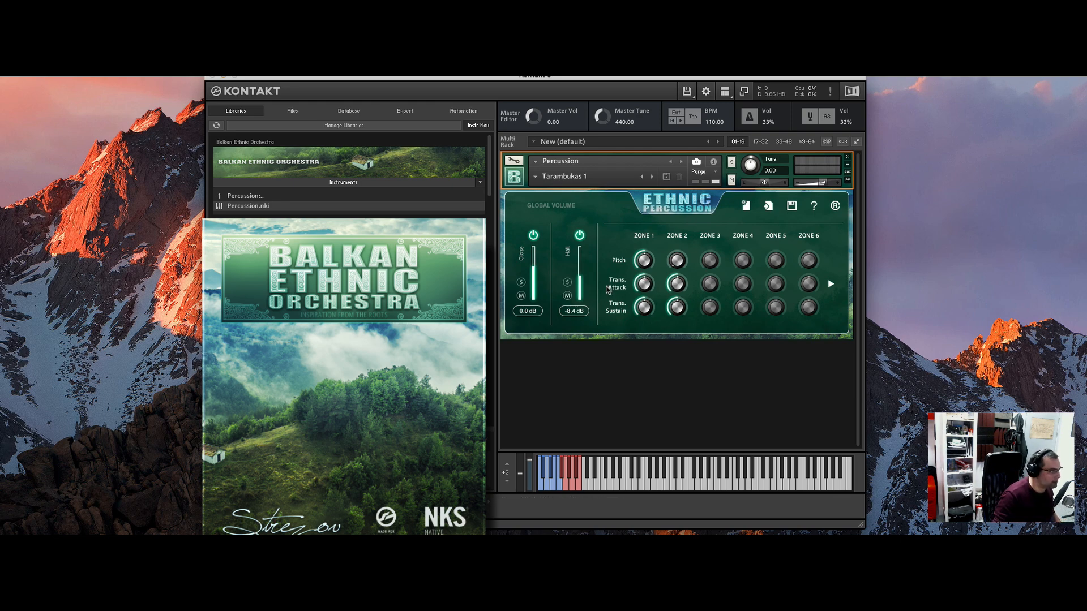
- Reduce the transient sustain to -73 % and open Zone 1's editing options
mouse_move(641, 285)
mouse_down()
mouse_move(649, 223)
mouse_move(624, 514)
mouse_move(657, 278)
mouse_move(647, 314)
mouse_move(643, 293)
mouse_up()
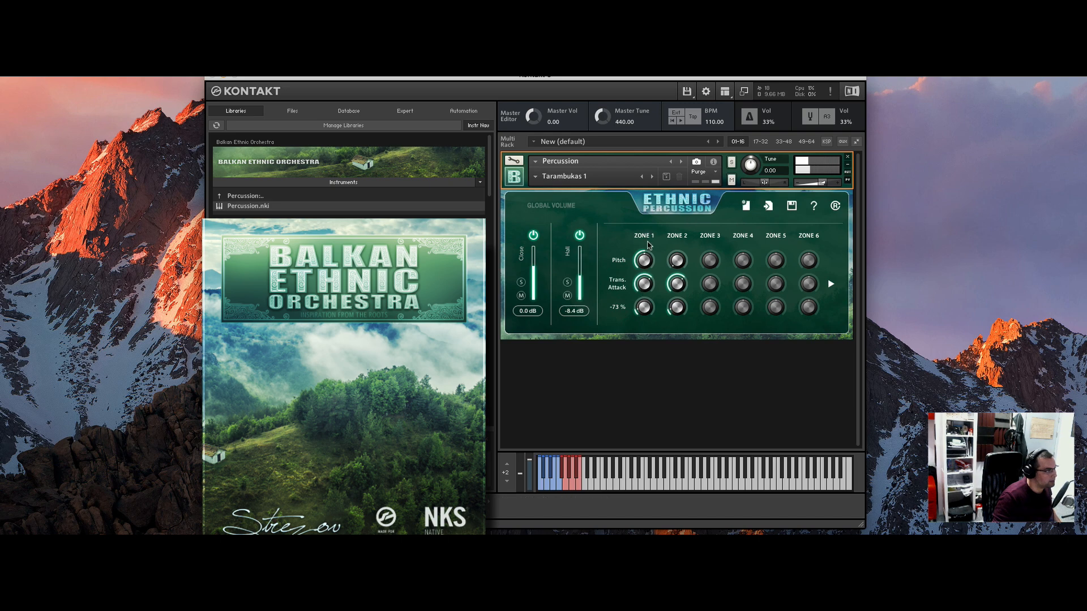
click(644, 236)
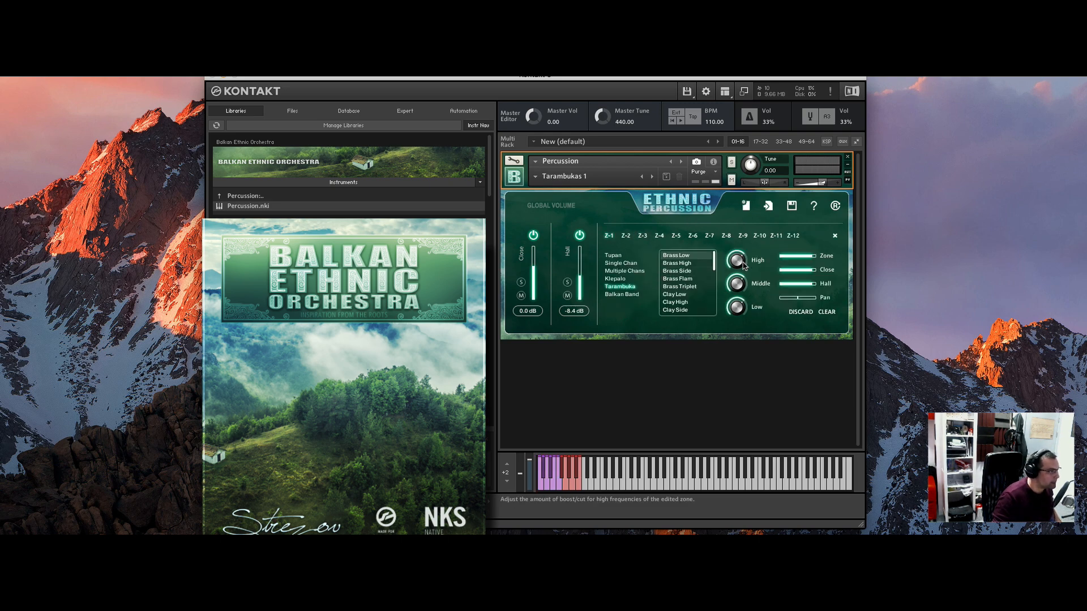
- Assign the Balkan Band sound Hihat Muted to Zone 3
click(642, 236)
click(619, 295)
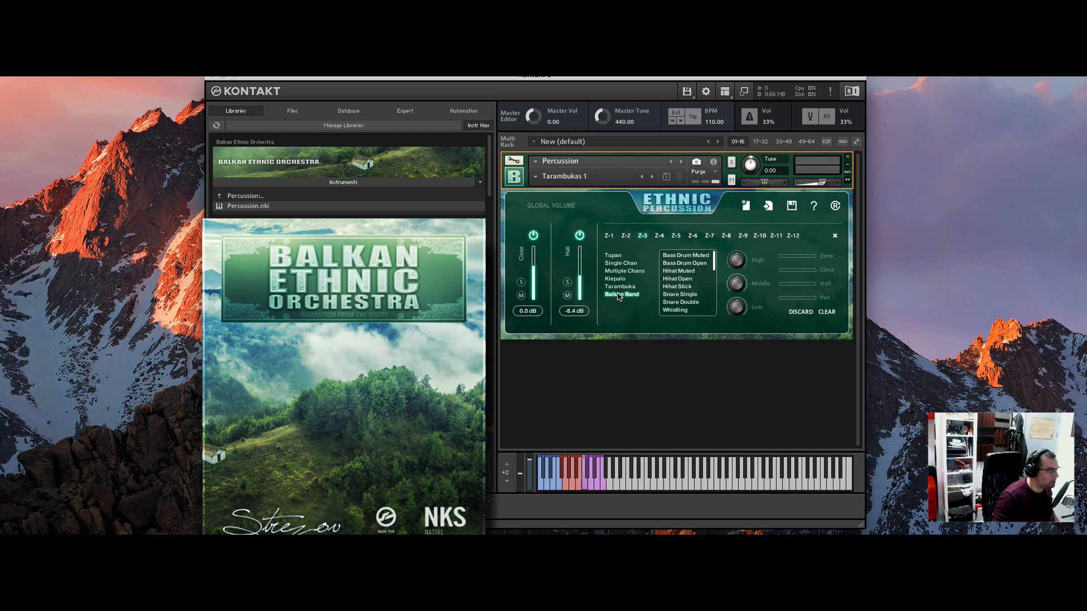
click(685, 256)
click(679, 270)
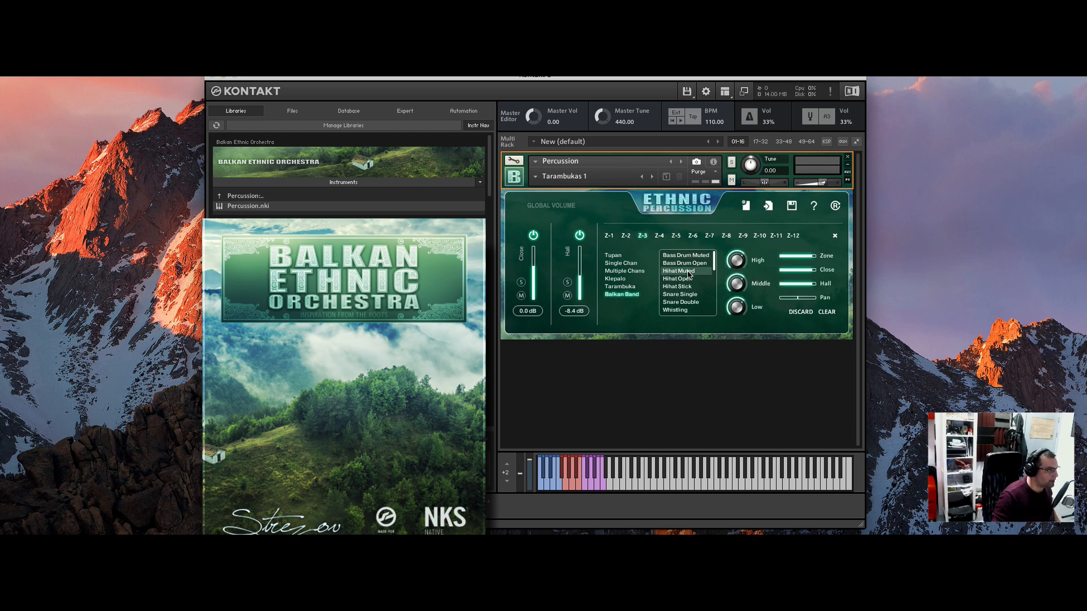
- Cut Zone 3's low EQ band to -12.0 dB and adjust its middle and high bands
drag(736, 307, 728, 368)
drag(738, 286, 738, 303)
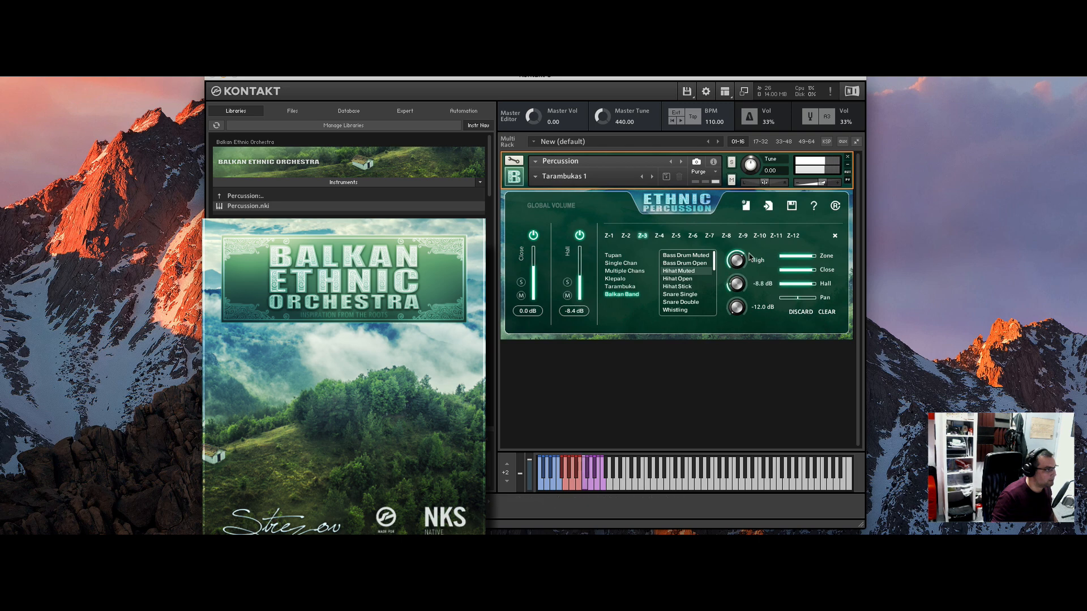
mouse_move(737, 260)
mouse_down()
mouse_move(737, 247)
mouse_move(737, 289)
mouse_move(737, 260)
mouse_up()
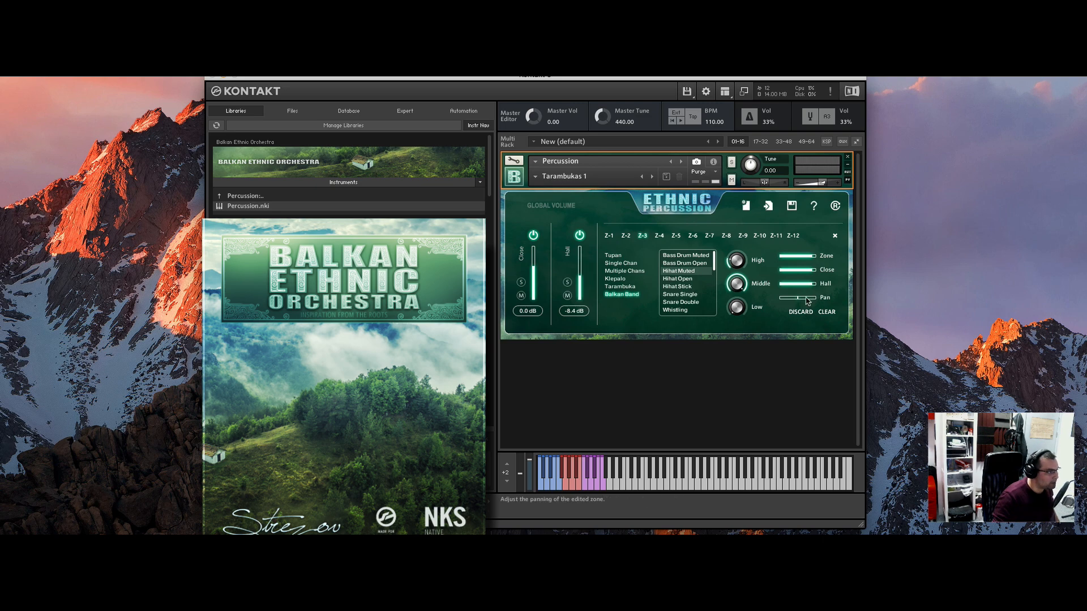
- Adjust Zone 3's pan and lower its Close microphone volume, and set the global Hall volume to 0.0 dB
drag(807, 298, 811, 272)
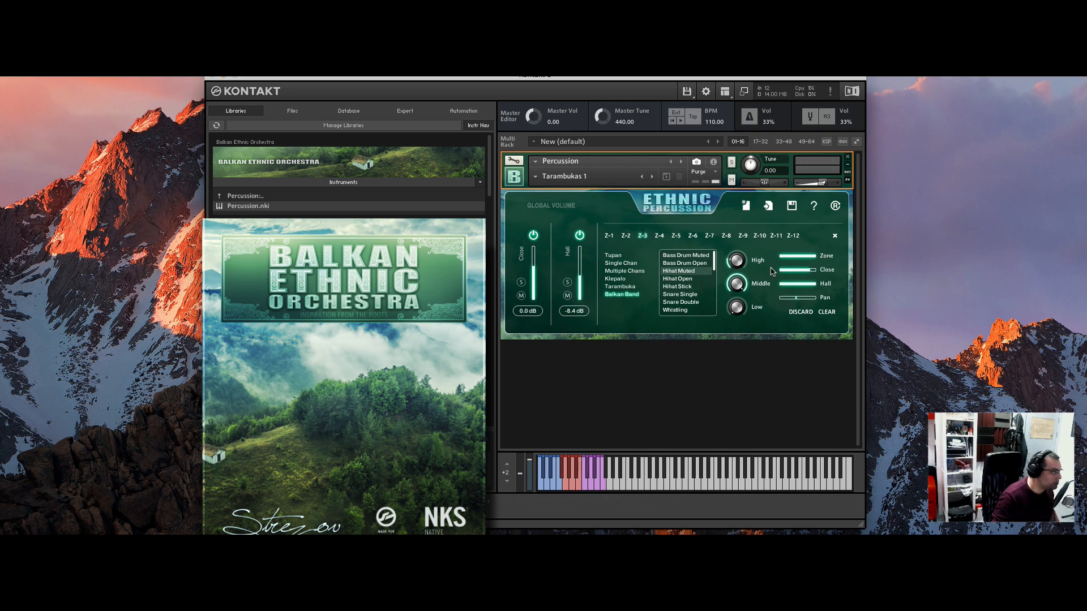
mouse_move(815, 256)
mouse_down()
mouse_move(786, 258)
mouse_move(815, 260)
mouse_up()
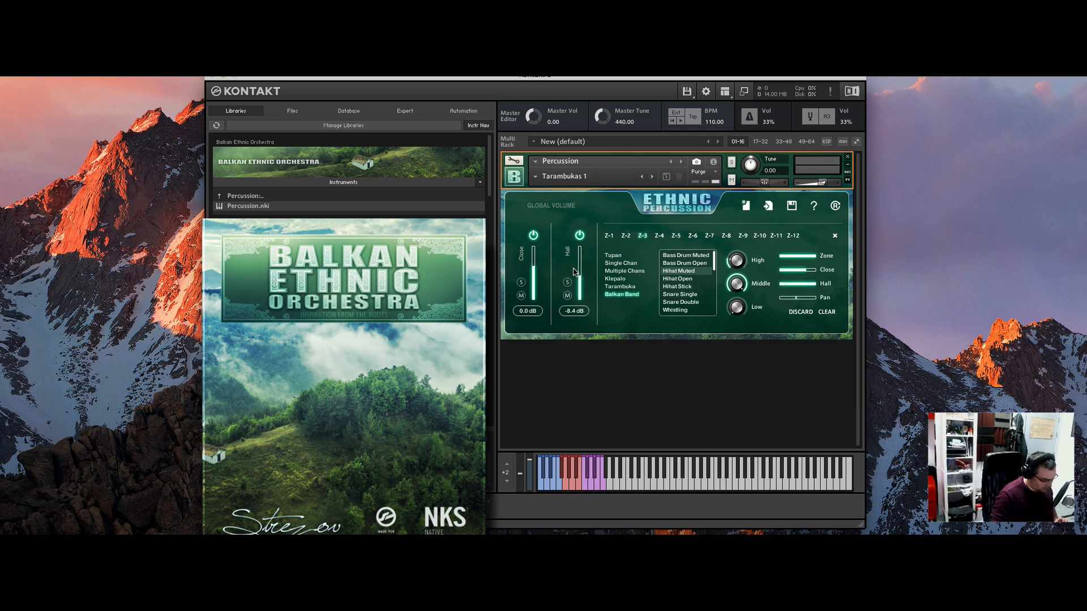
drag(586, 280, 584, 265)
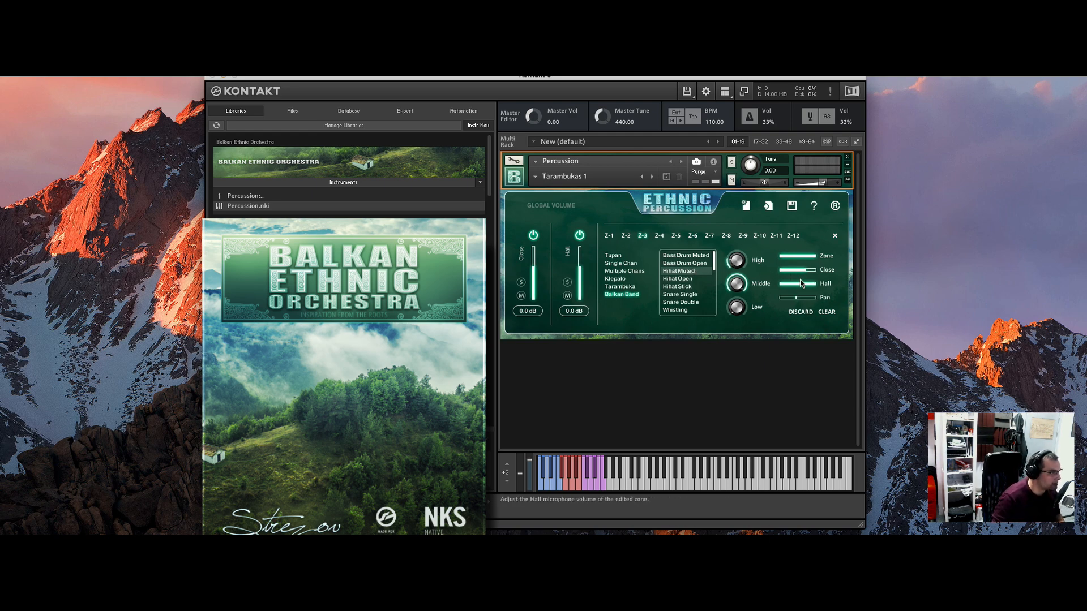
- Switch Zone 3 to Bass Drum Muted with its Close volume at 6 dB and a reduced Hall volume, and return to the zone overview
click(706, 256)
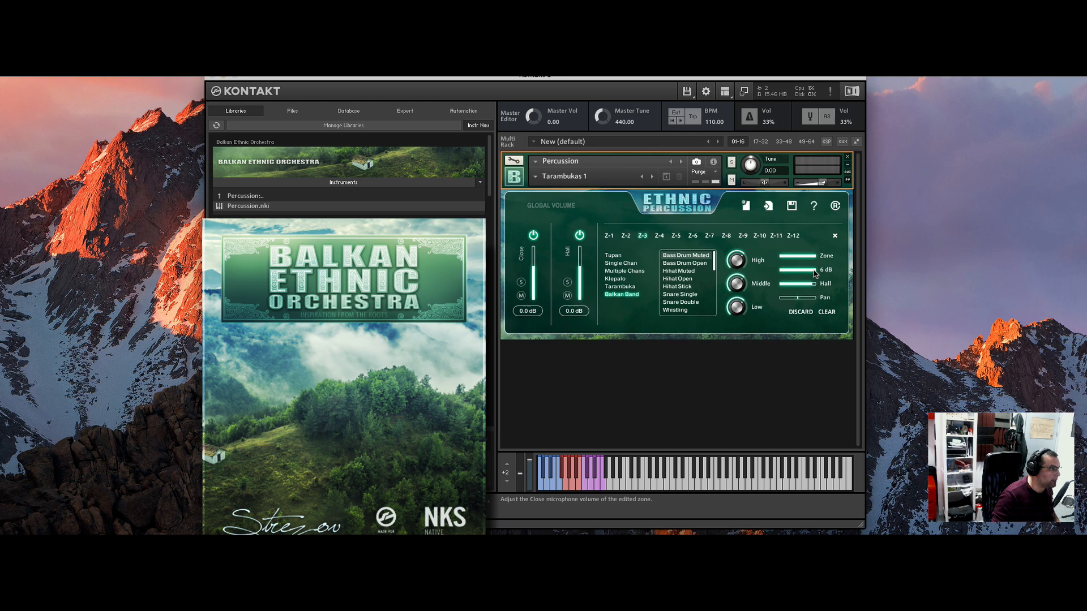
drag(813, 283, 800, 287)
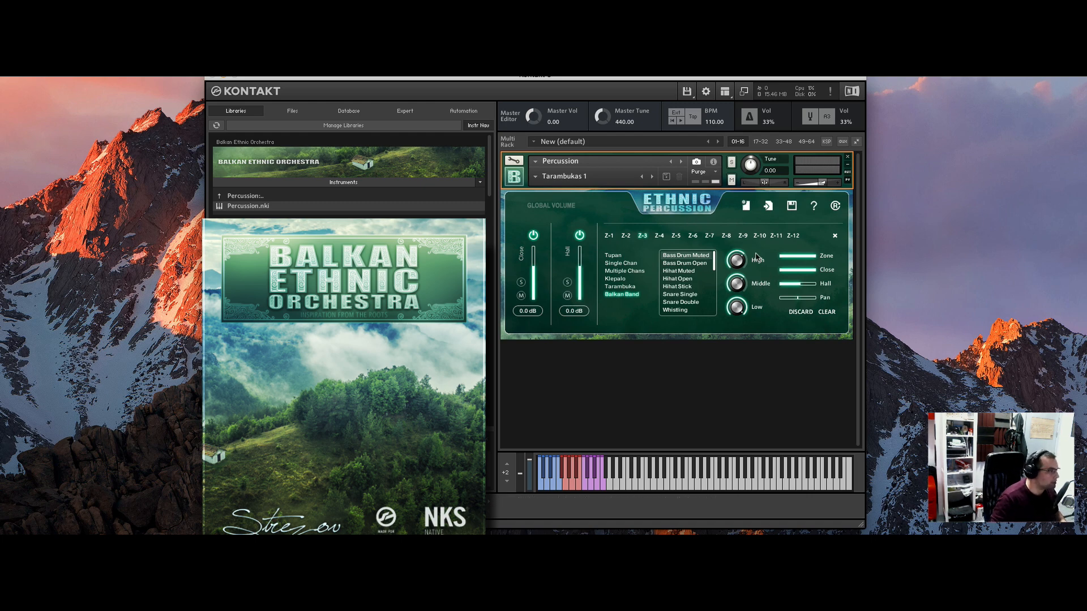
click(835, 235)
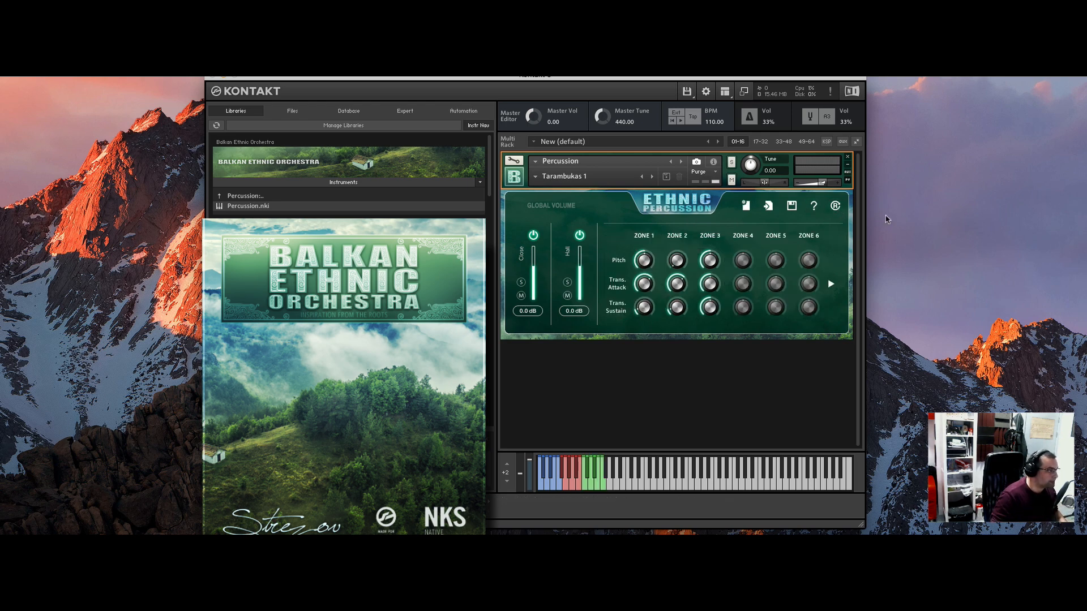
- Shift the on-screen keyboard down one octave and back, and review the instrument's built-in help notes
click(509, 484)
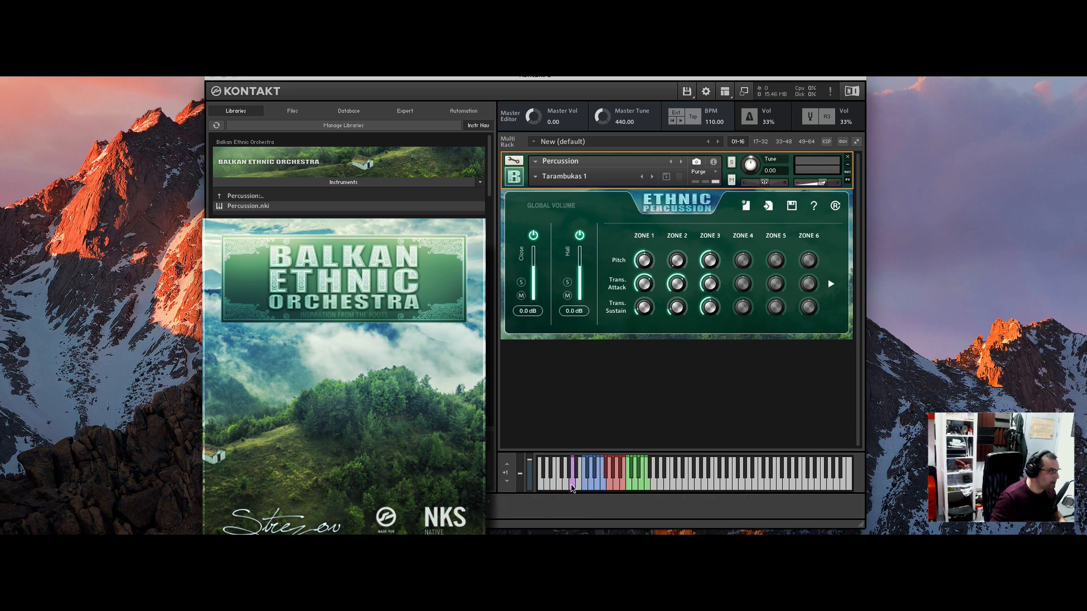
click(510, 462)
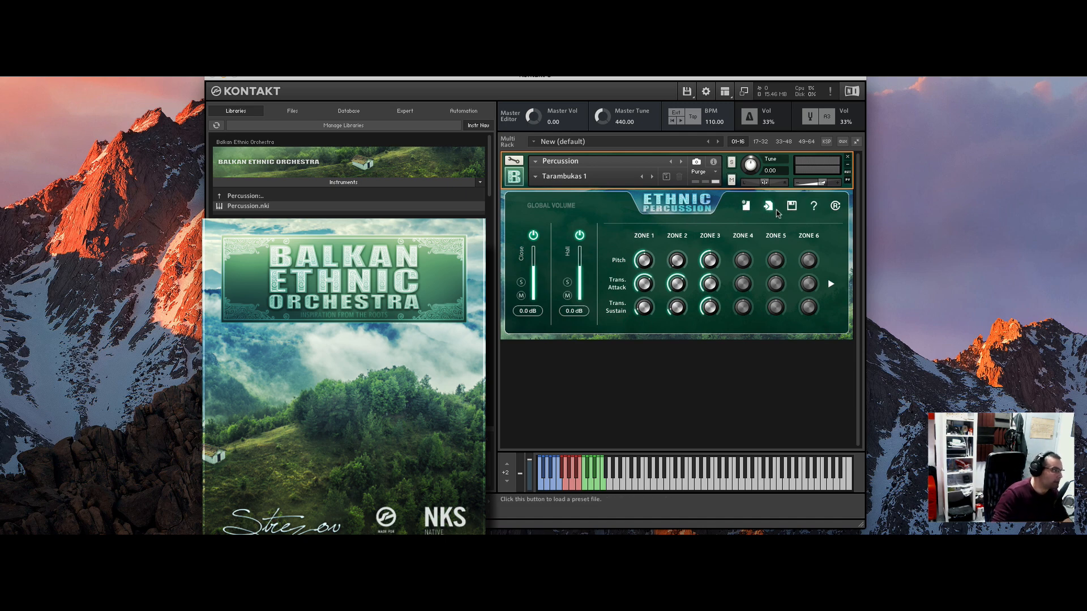
click(815, 207)
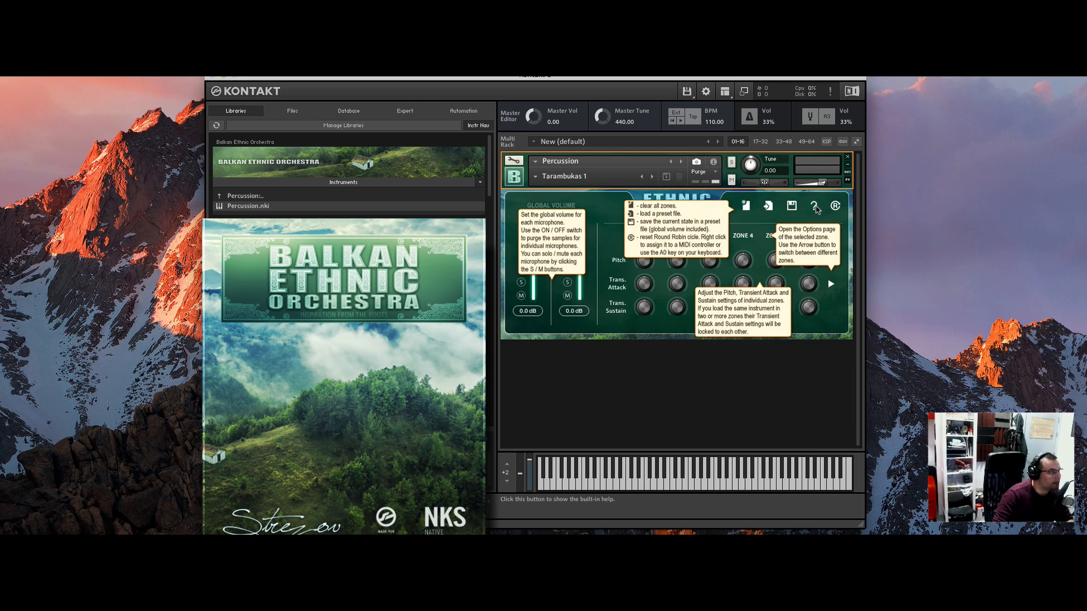
click(816, 207)
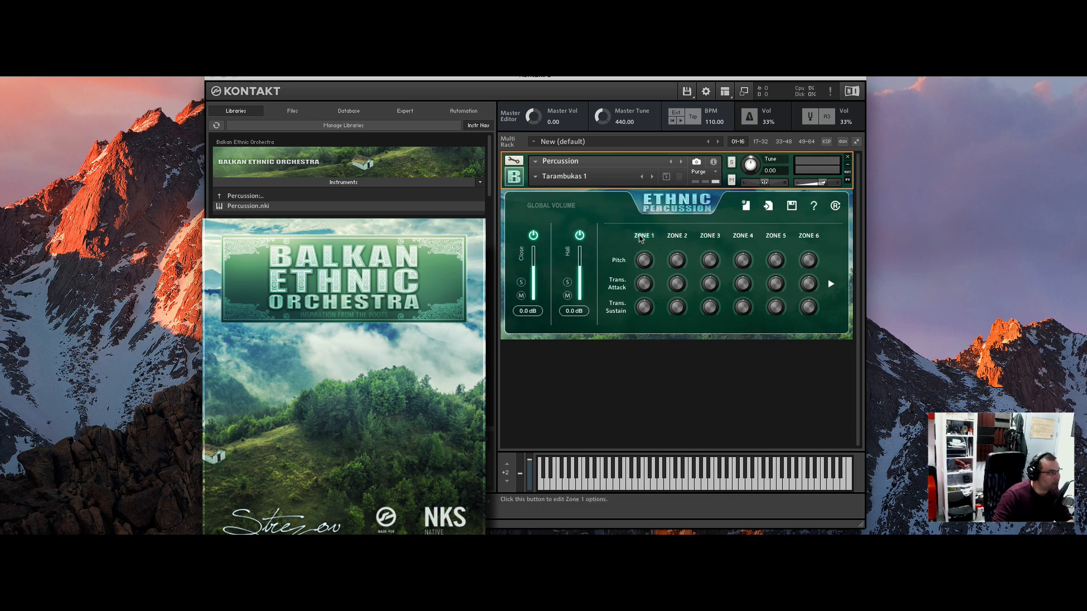
- Load the Balkan Band and Klepalo snapshots in turn, and adjust the pitch and transient sustain of Klepalo's Zone 6
click(564, 176)
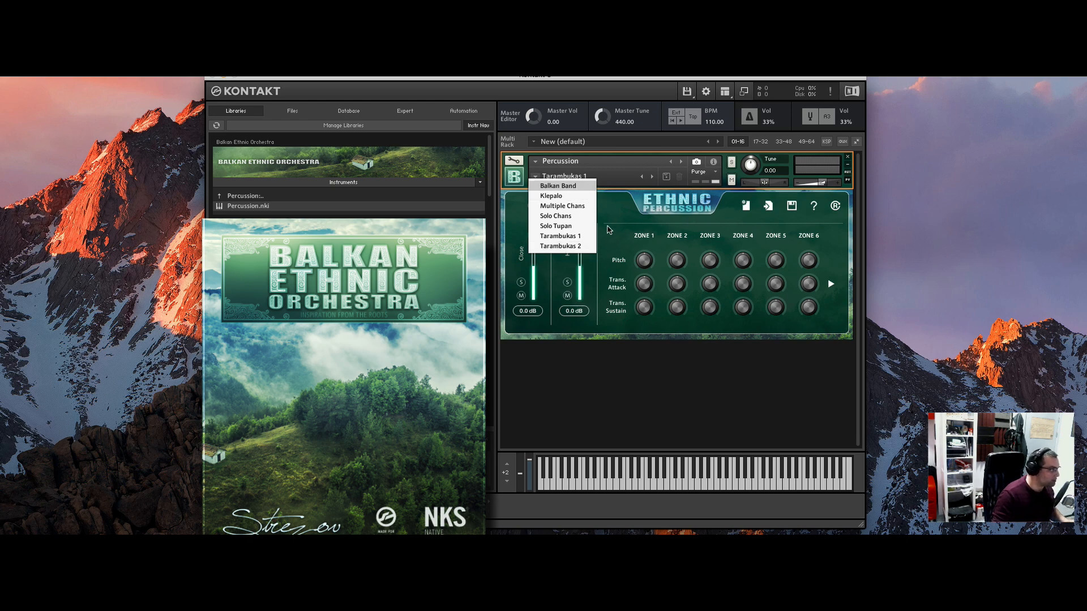
click(580, 190)
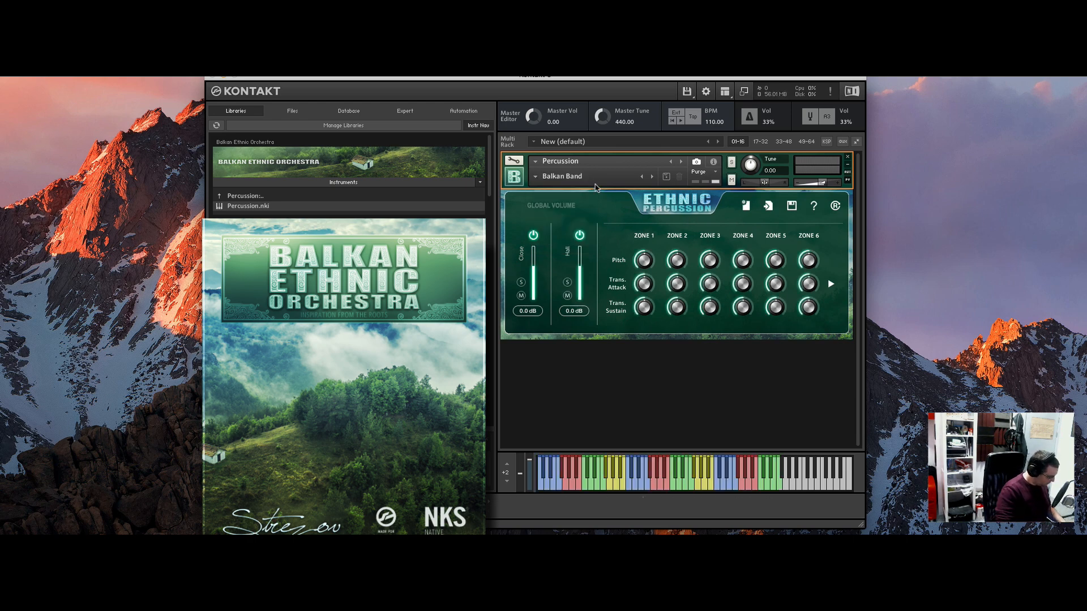
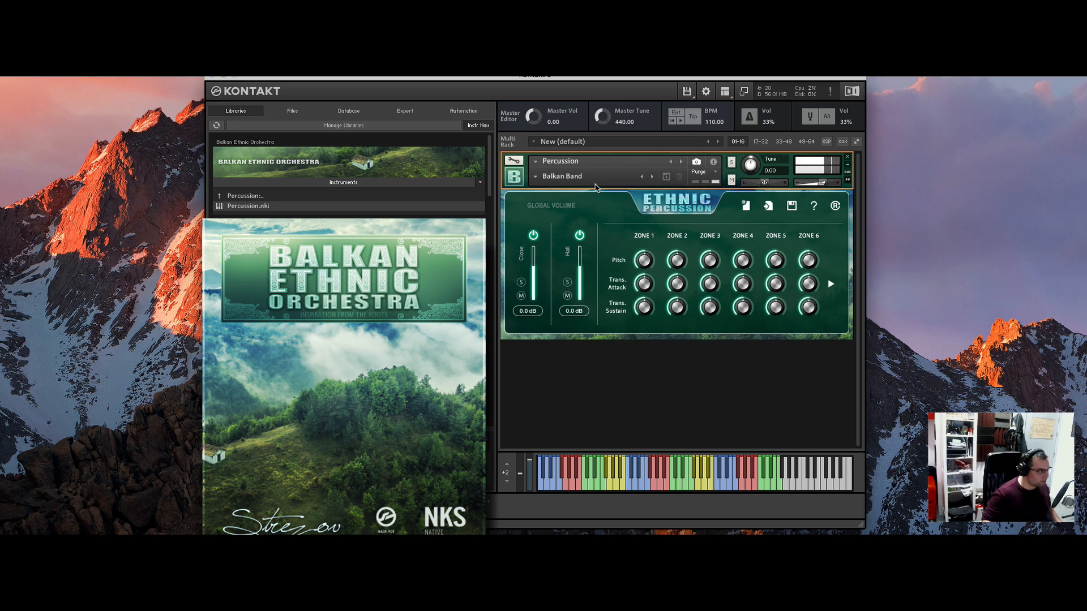
click(544, 178)
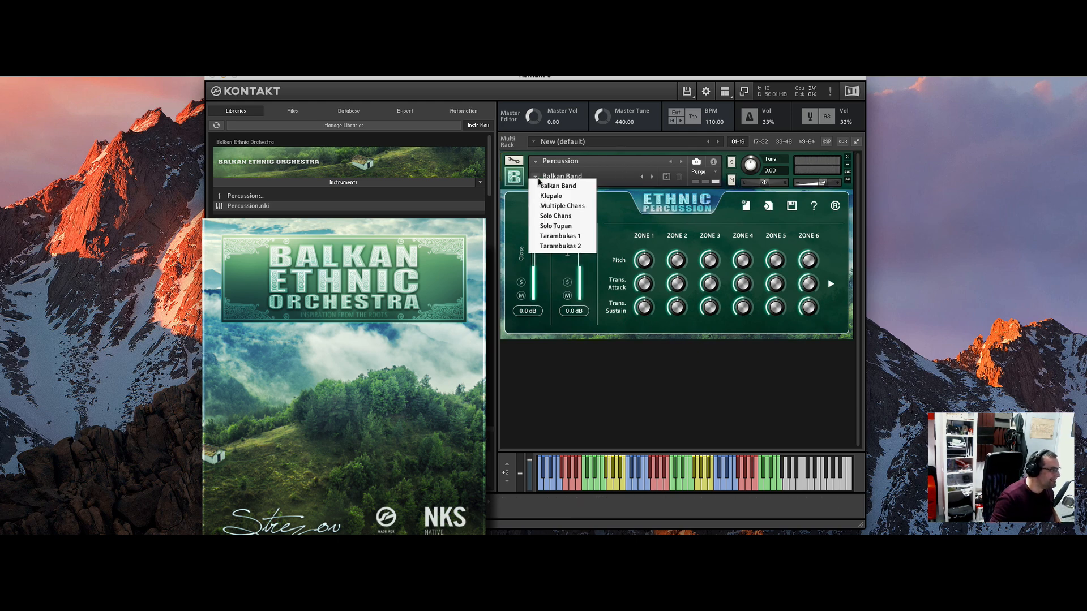
key(Return)
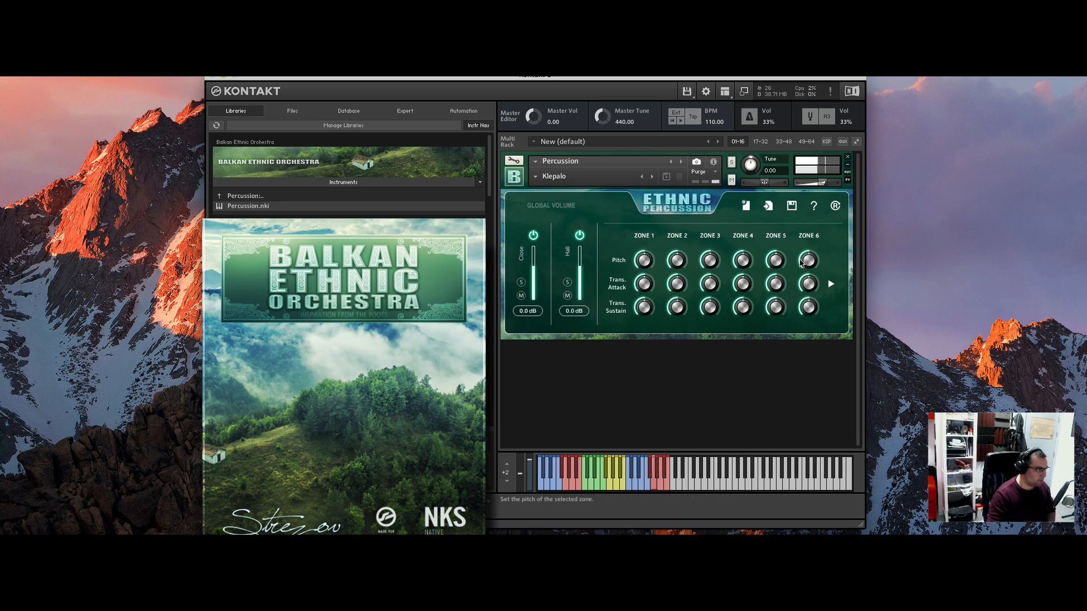
drag(805, 262, 787, 309)
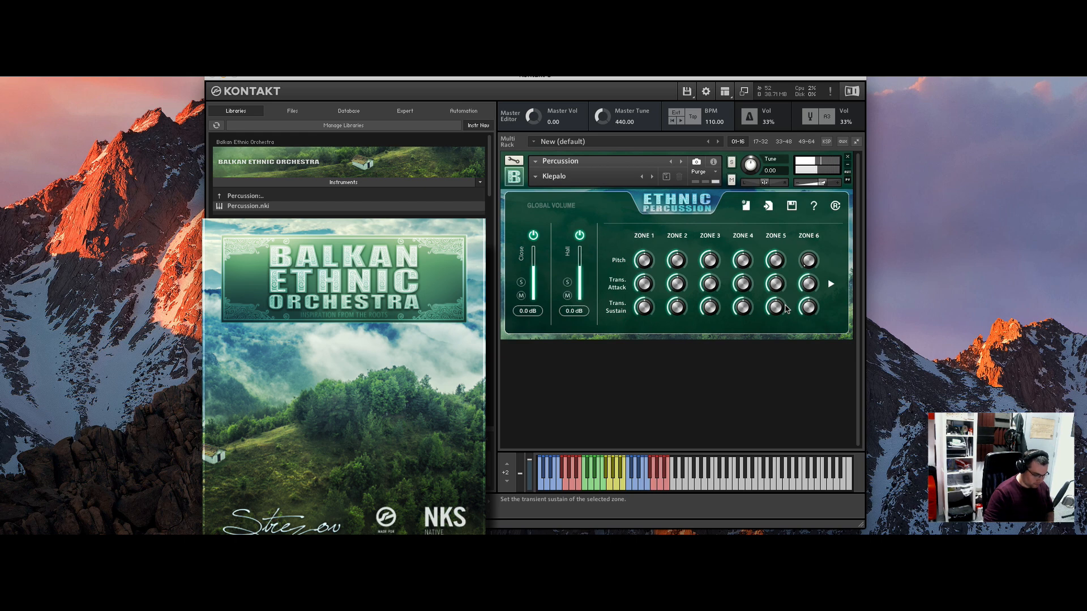
drag(785, 309, 804, 333)
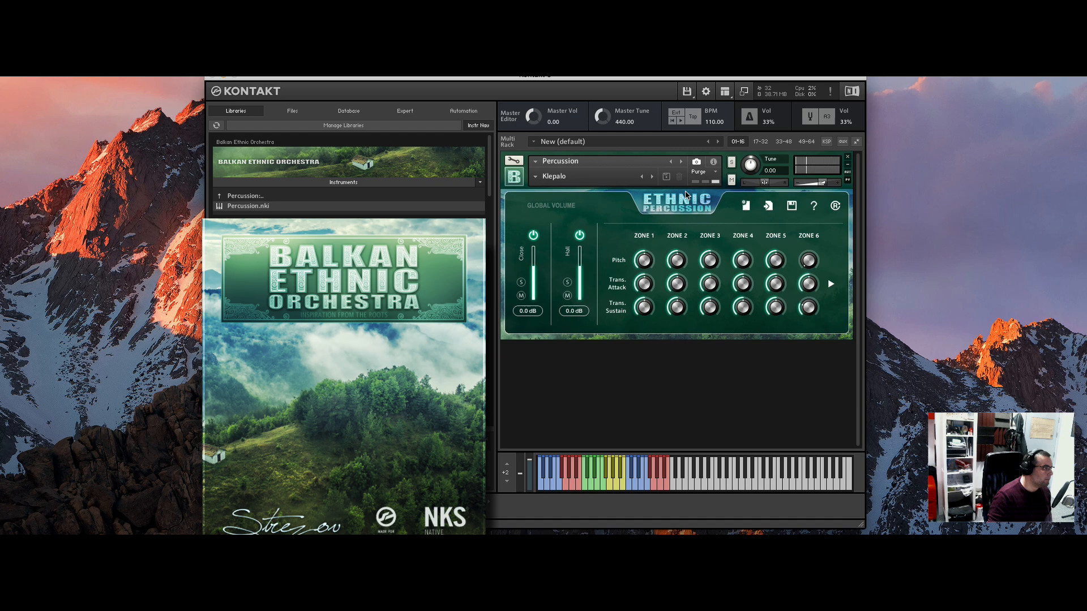
- Step through the Multiple Chans, Solo Chans, Solo Tupan and Tarambukas 1 snapshots to audition each one
click(652, 178)
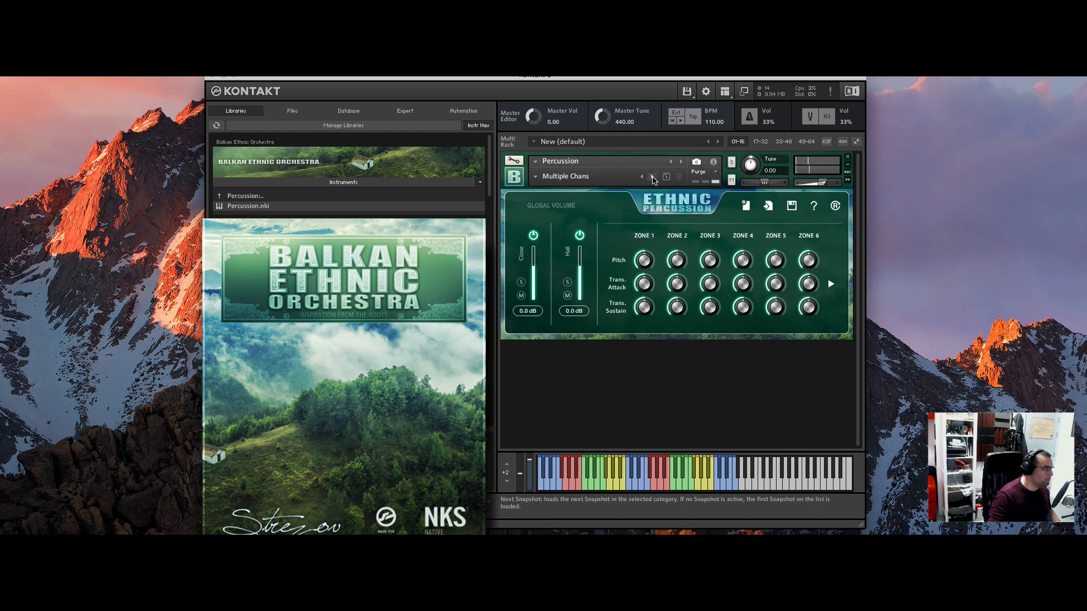
click(652, 176)
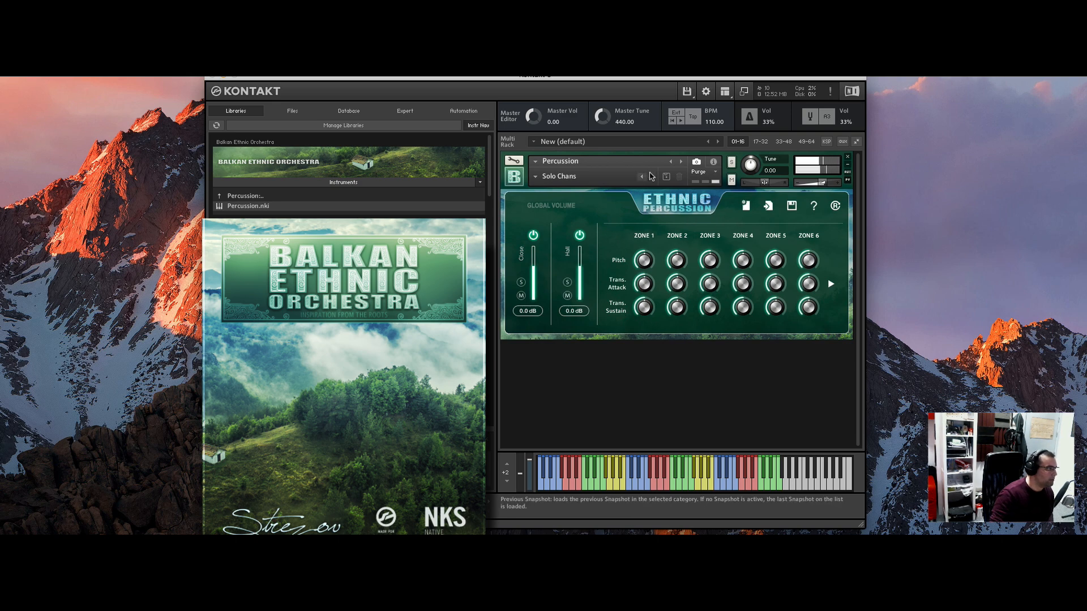
click(652, 176)
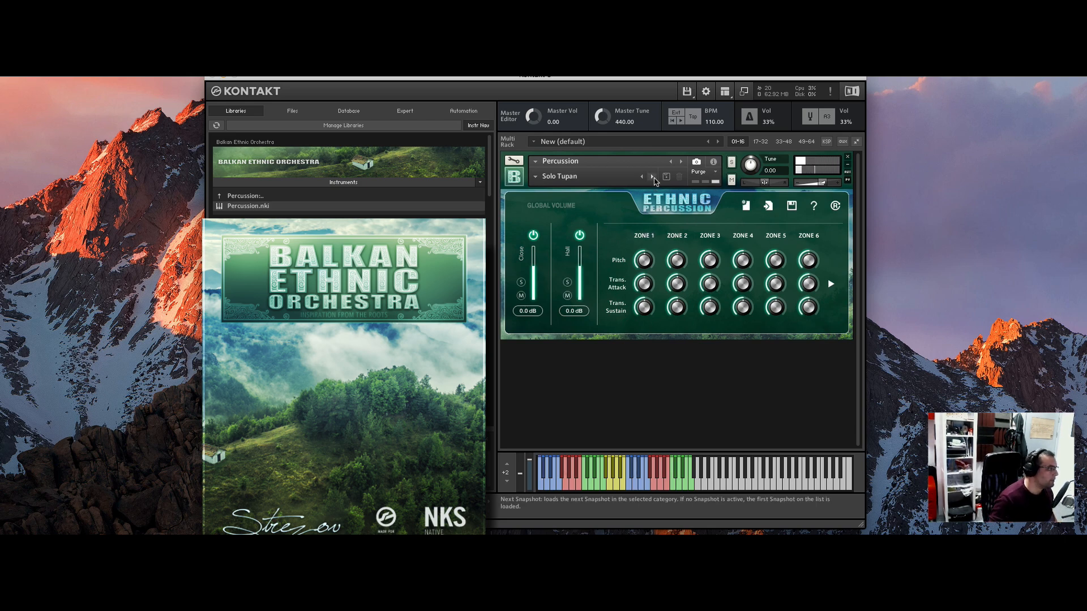
click(653, 177)
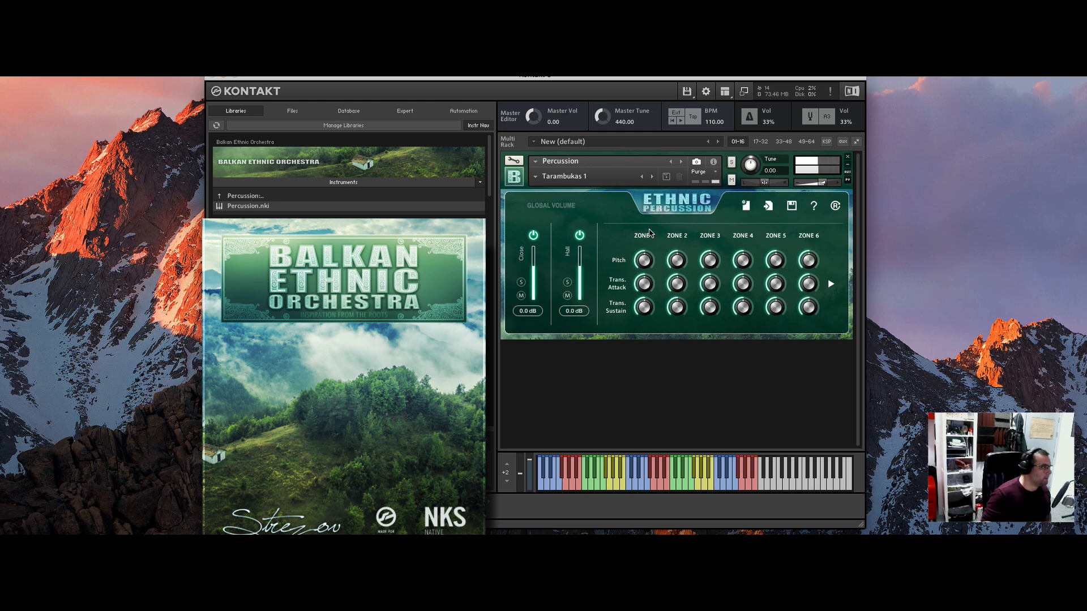
click(653, 177)
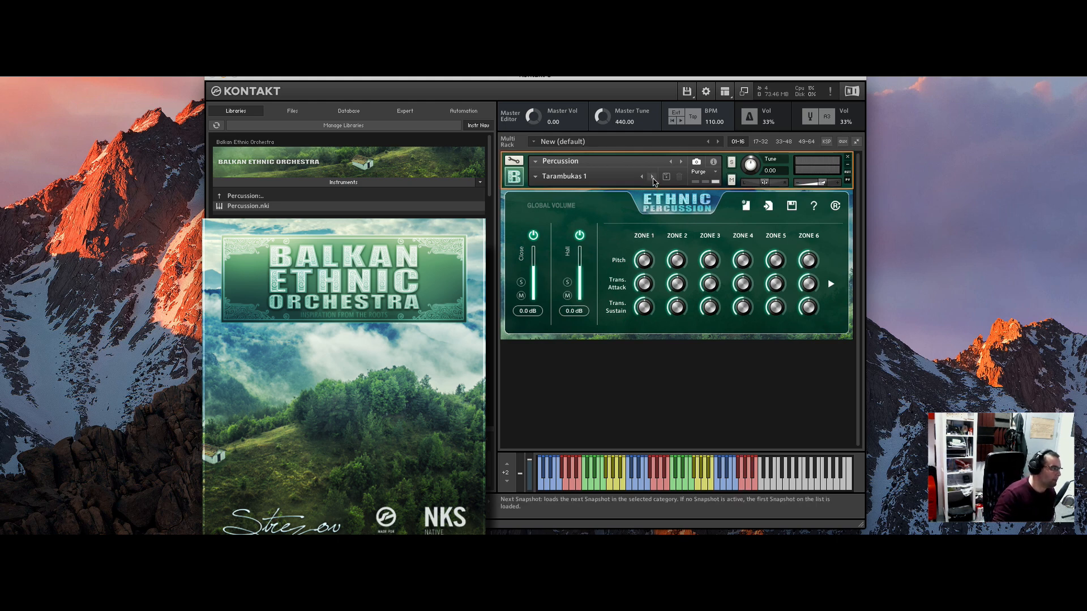